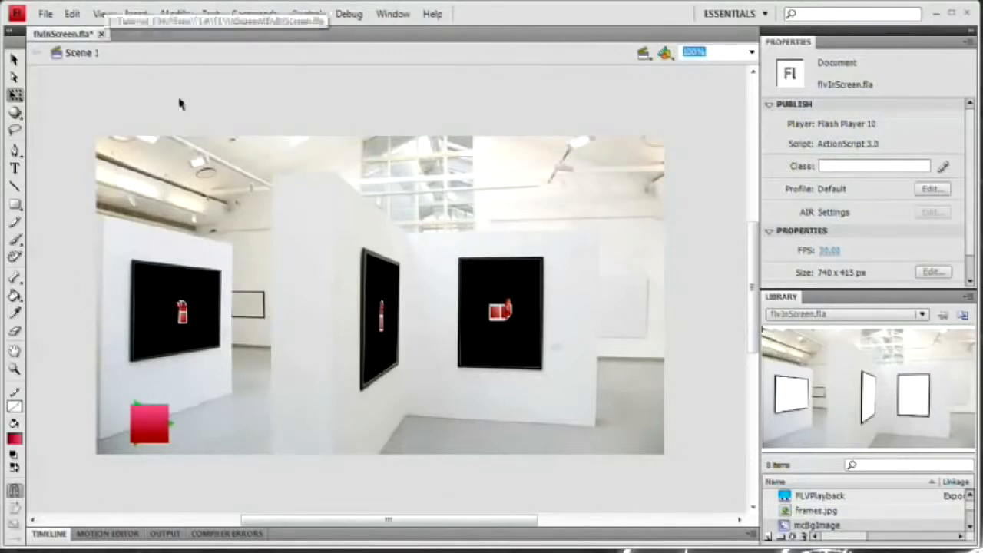
# - Test the flvInScreen movie, stop and restart the videos with the playback toggle, and close the preview
pyautogui.scroll(-3, 186, 114)
pyautogui.hotkey('ctrl', 'Return')
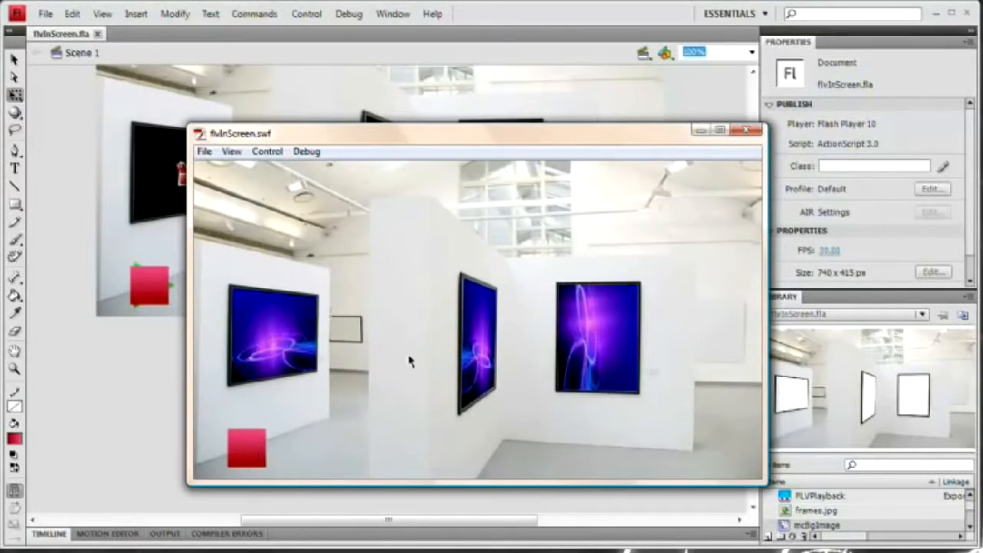
pyautogui.click(246, 453)
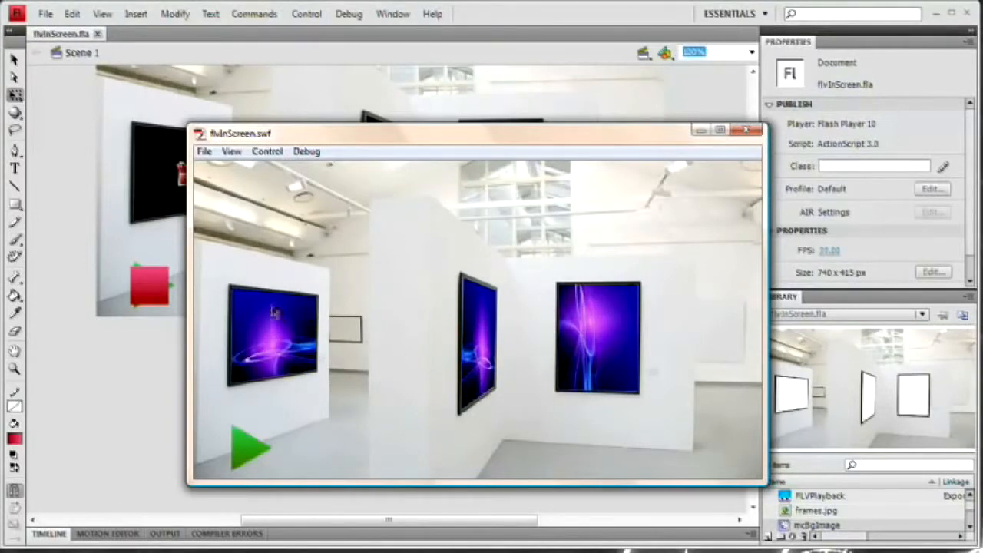
pyautogui.click(248, 454)
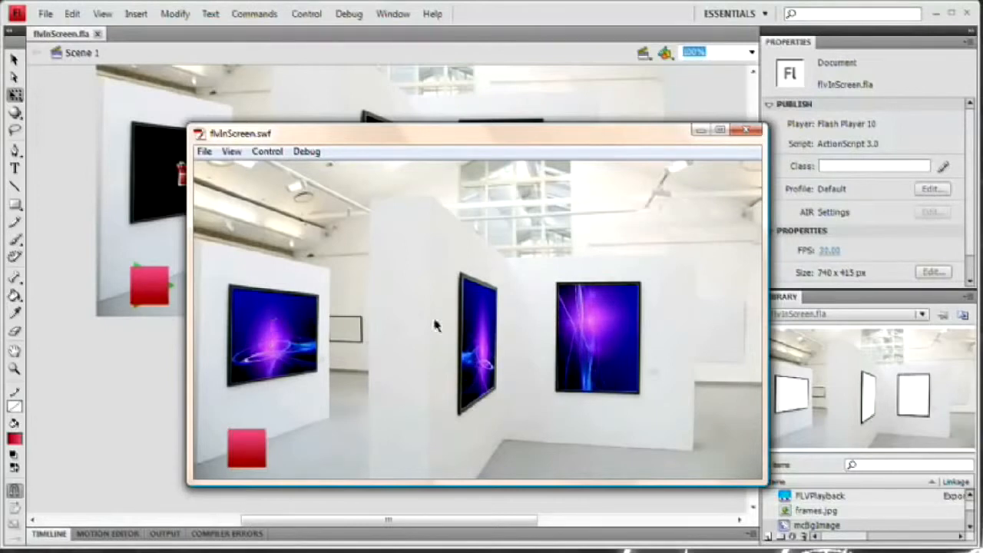
pyautogui.click(746, 131)
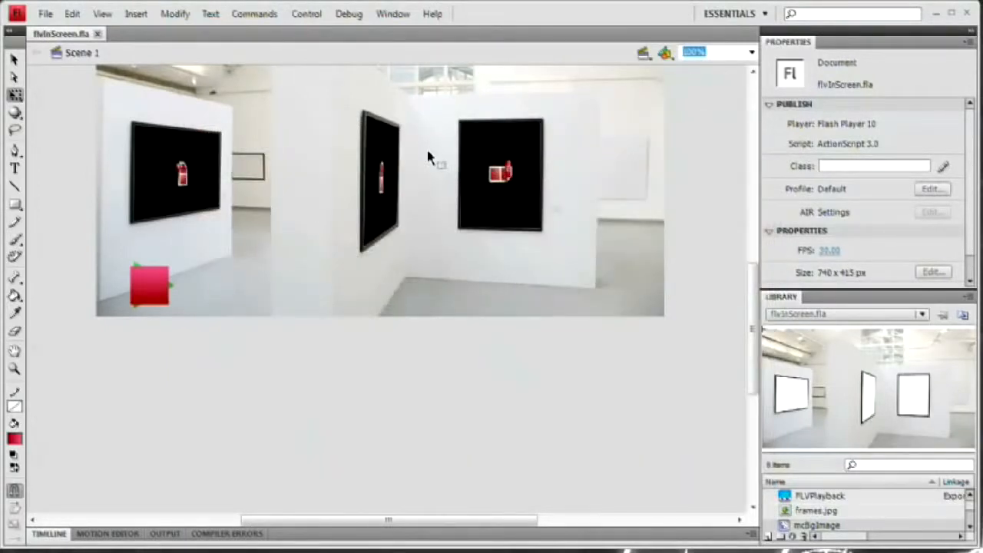
pyautogui.scroll(2, 416, 317)
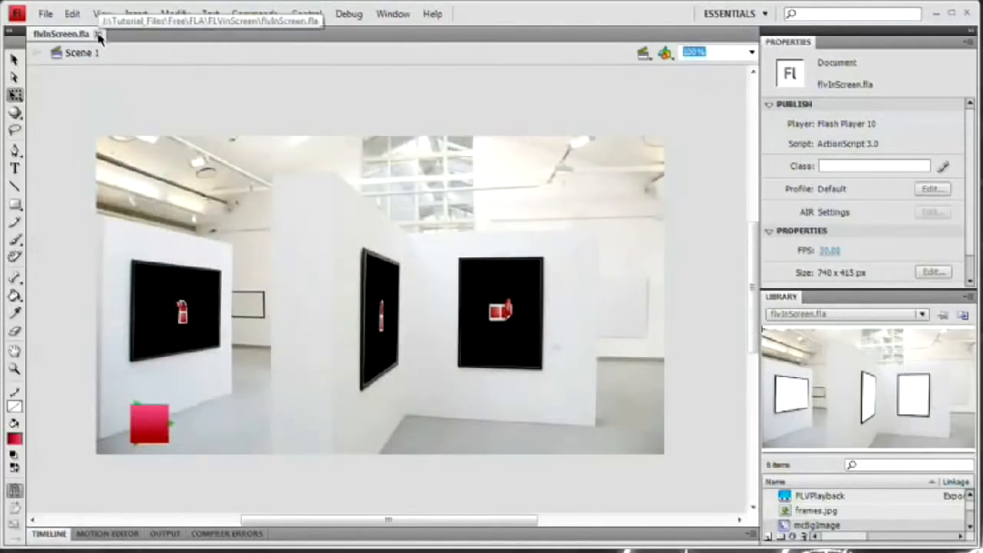
# - Close flvInScreen.fla and create a new Flash File (ActionScript 3.0) document
pyautogui.click(98, 35)
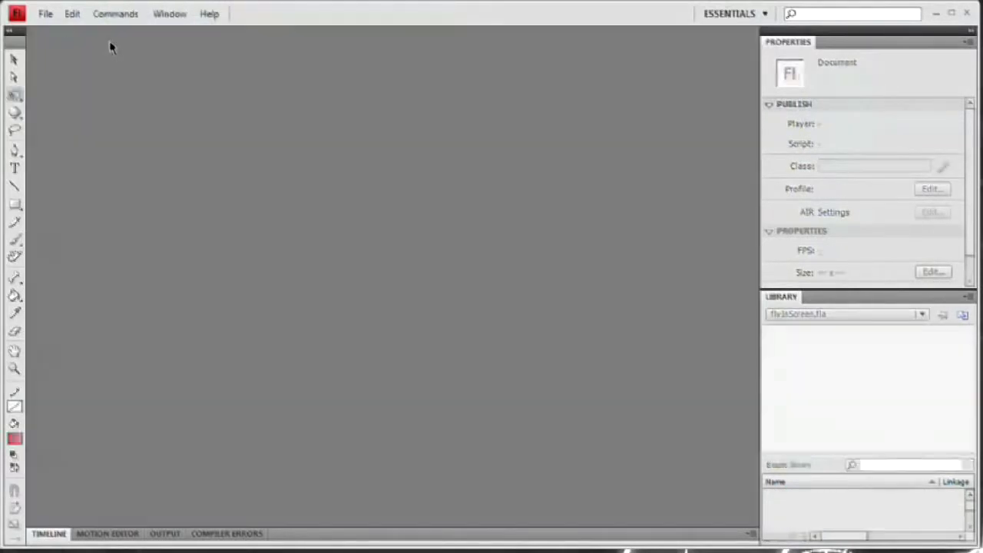
pyautogui.click(44, 14)
pyautogui.click(71, 33)
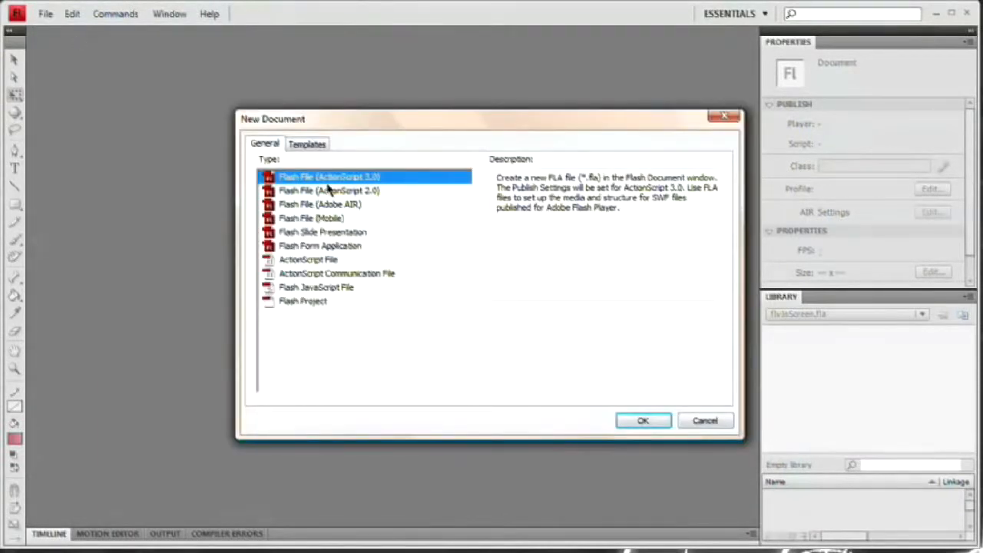
pyautogui.click(641, 421)
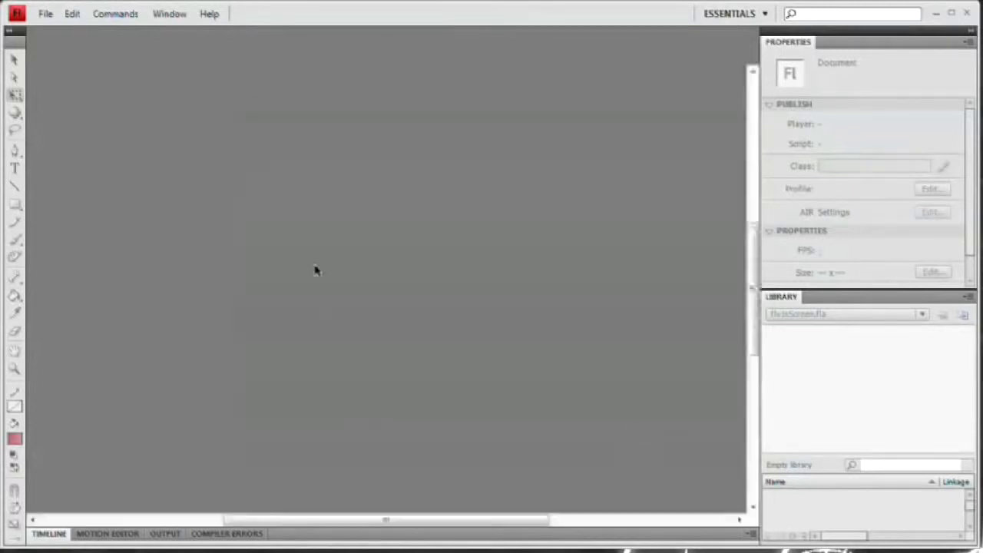
# - Set the document dimensions to 740 px wide by 415 px high
pyautogui.click(932, 272)
pyautogui.moveTo(684, 367); pyautogui.dragTo(455, 239)
pyautogui.write('740')
pyautogui.press('Tab')
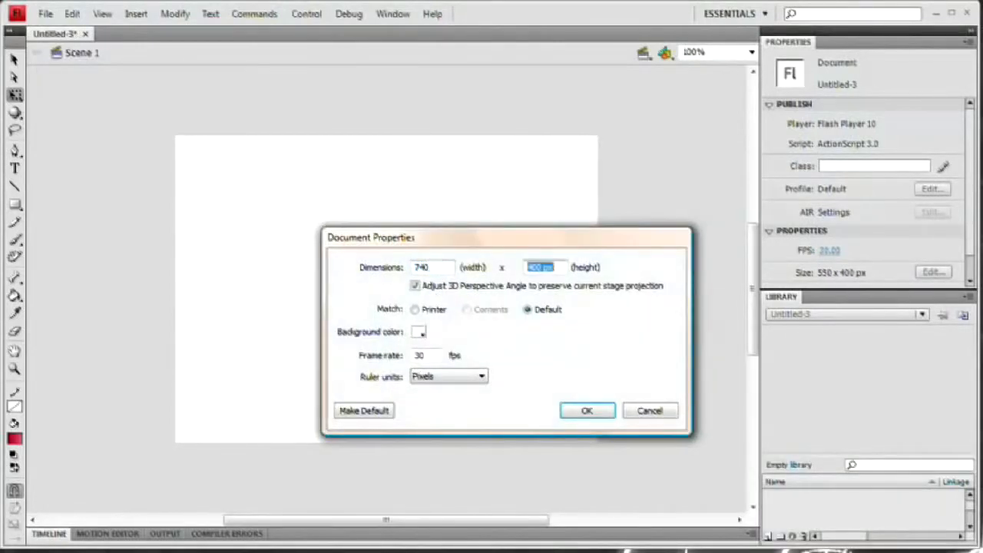
pyautogui.write('415')
pyautogui.press('Return')
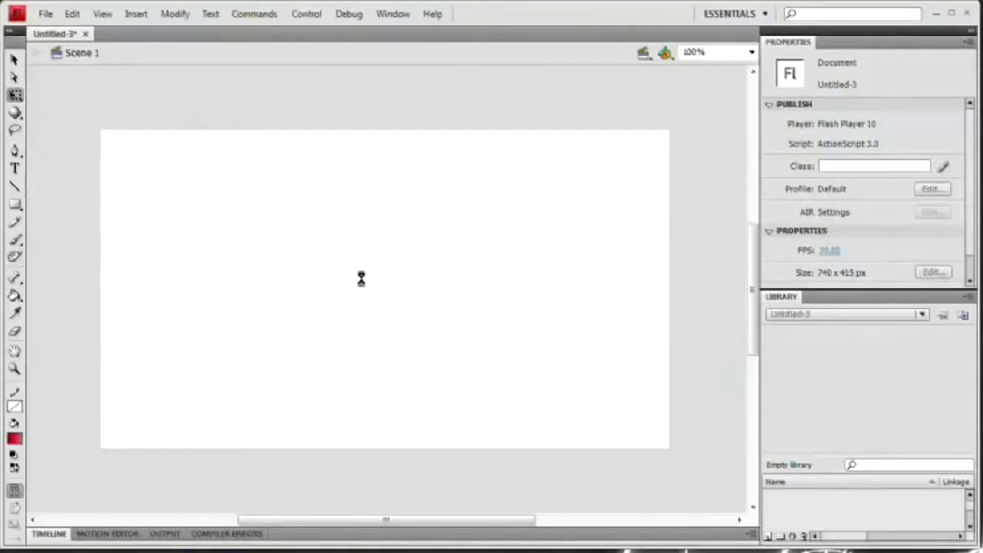
# - Place the stands.png gallery image on the stage and convert it to a movie clip symbol named mcImage
pyautogui.moveTo(361, 279); pyautogui.dragTo(359, 273)
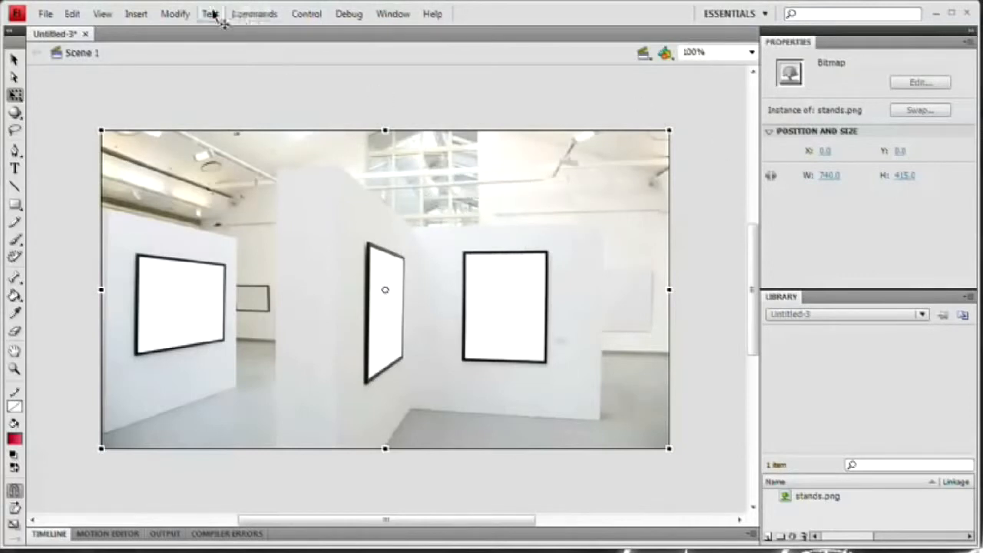
pyautogui.click(175, 14)
pyautogui.click(206, 64)
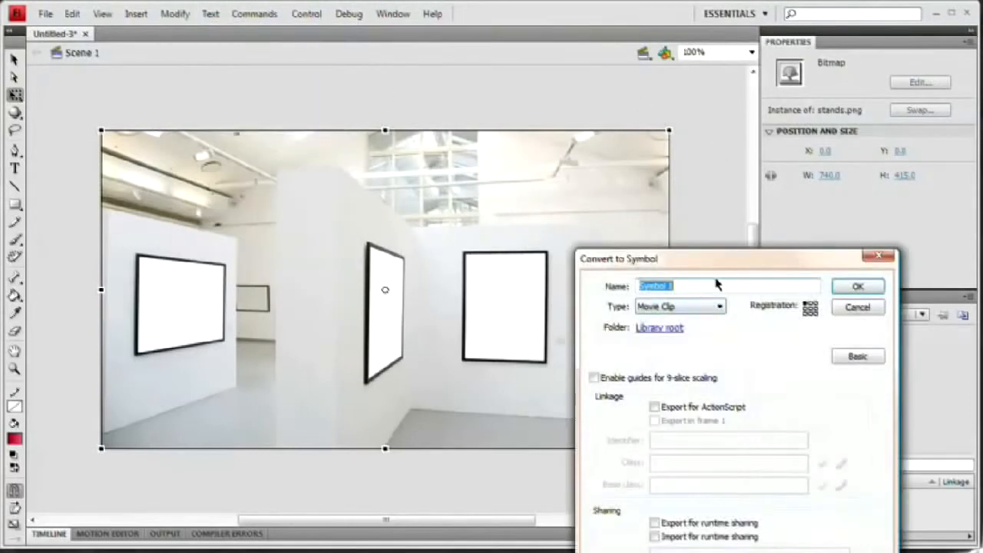
pyautogui.moveTo(709, 266); pyautogui.dragTo(463, 115)
pyautogui.write('mcImage')
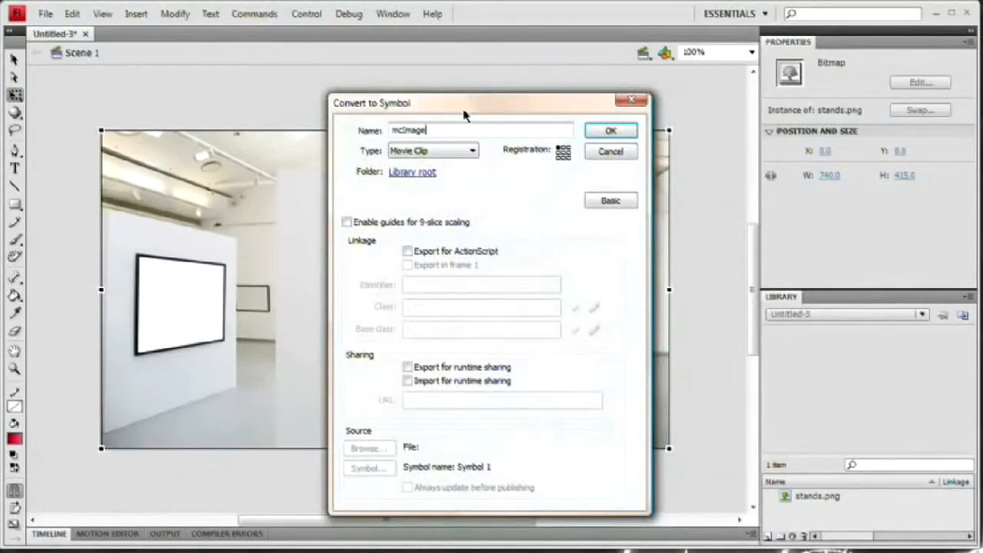
pyautogui.press('Return')
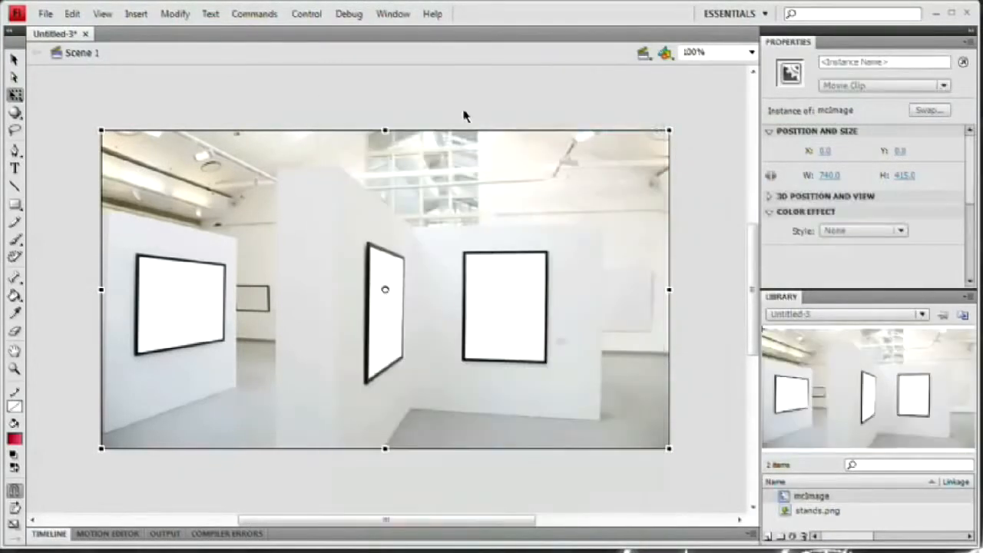
# - Show the timeline at a reduced height and rename Layer 1 to Image
pyautogui.click(48, 533)
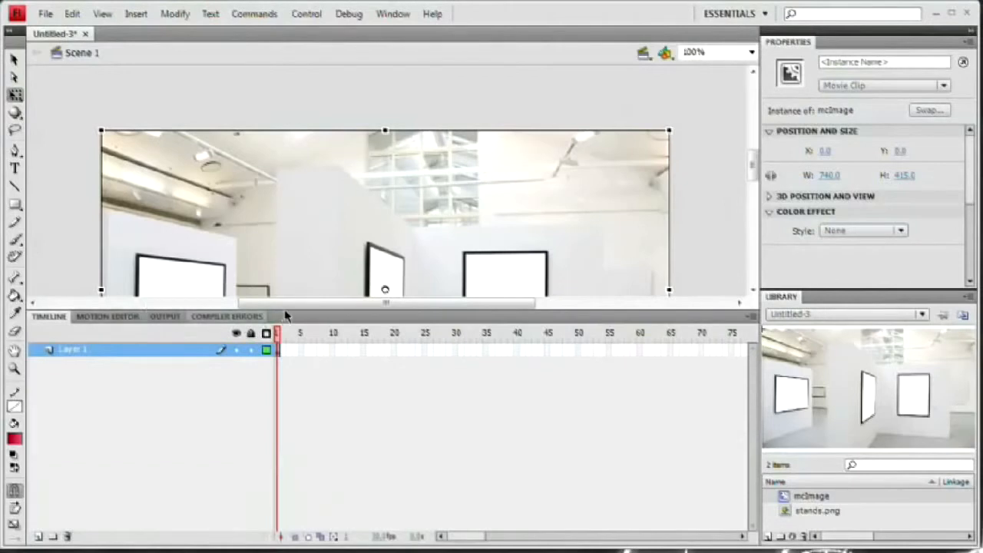
pyautogui.moveTo(290, 351); pyautogui.dragTo(55, 432)
pyautogui.doubleClick(89, 422)
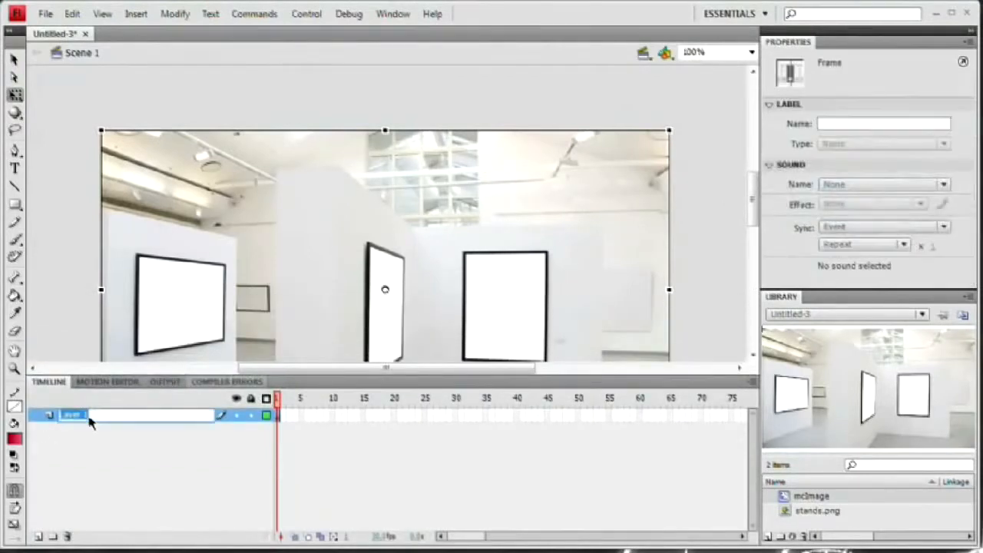
pyautogui.write('Image')
pyautogui.press('Return')
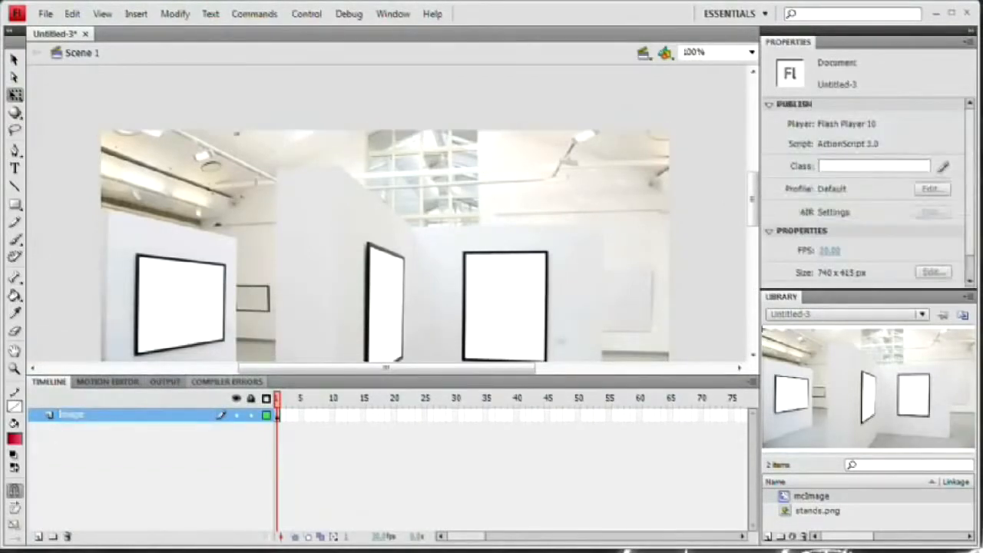
# - Add two layers above Image, naming the upper one AS and the lower one Video
pyautogui.click(38, 536)
pyautogui.click(39, 536)
pyautogui.doubleClick(80, 416)
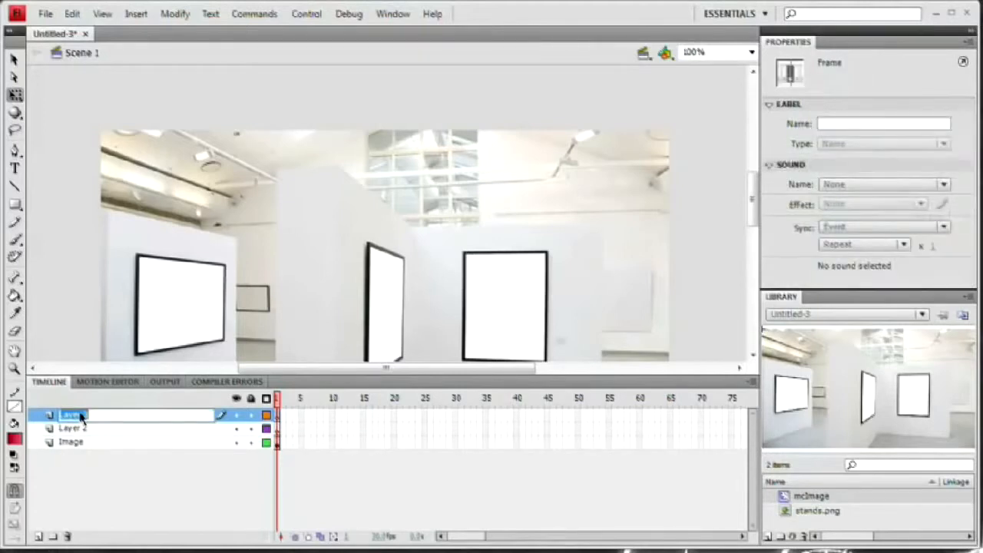
pyautogui.write('AS')
pyautogui.press('Return')
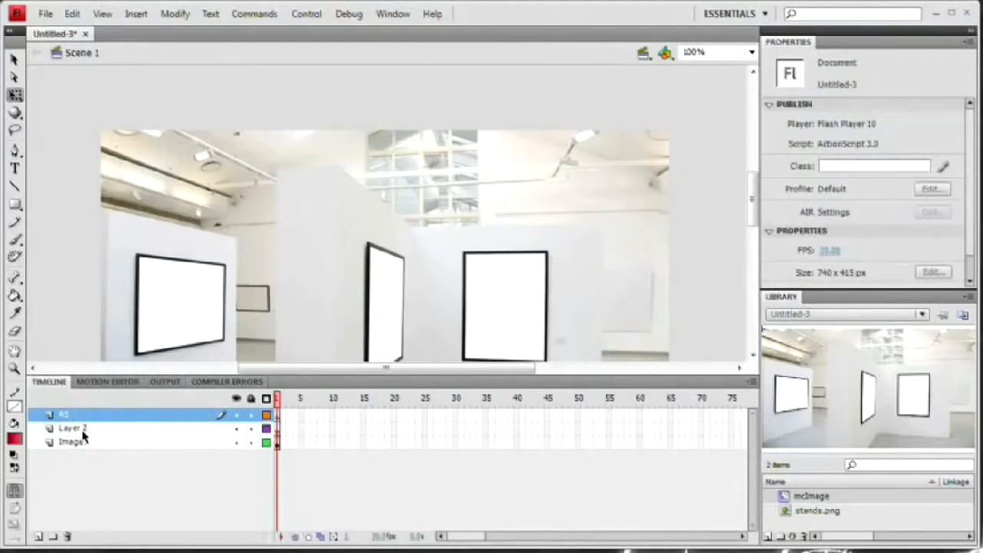
pyautogui.doubleClick(73, 429)
pyautogui.write('Video')
pyautogui.press('Return')
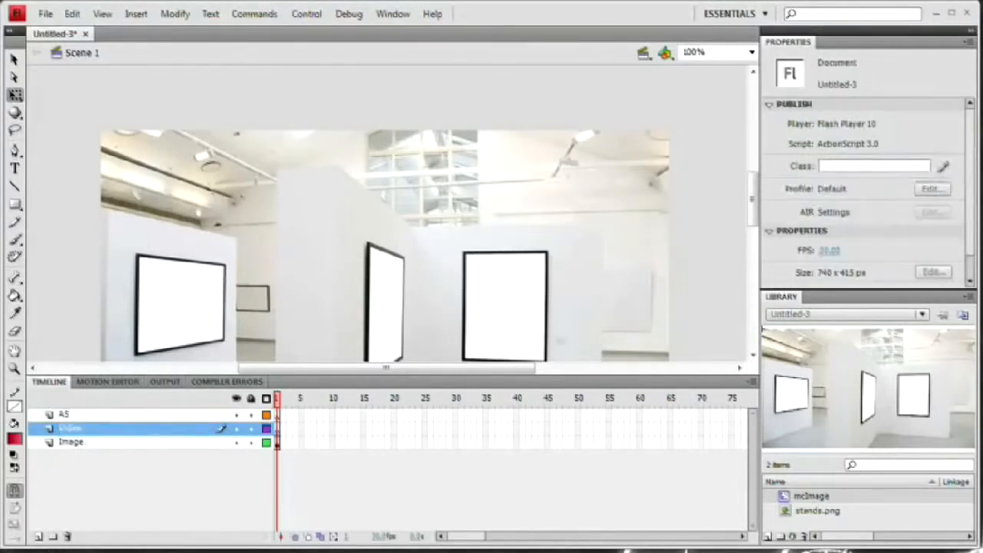
# - Open the video import wizard for the first frame of the Video layer and move it clear of the screen edge
pyautogui.click(277, 427)
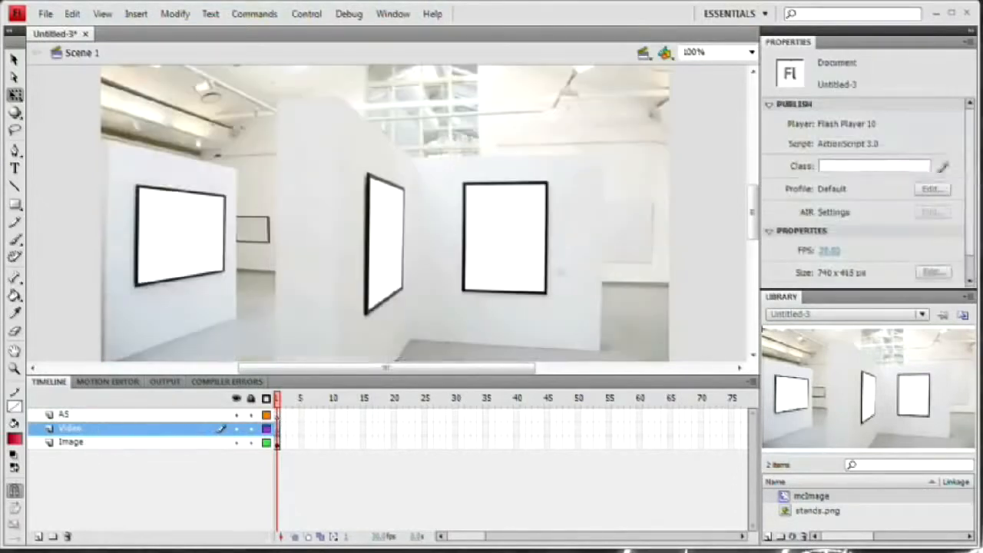
pyautogui.click(39, 13)
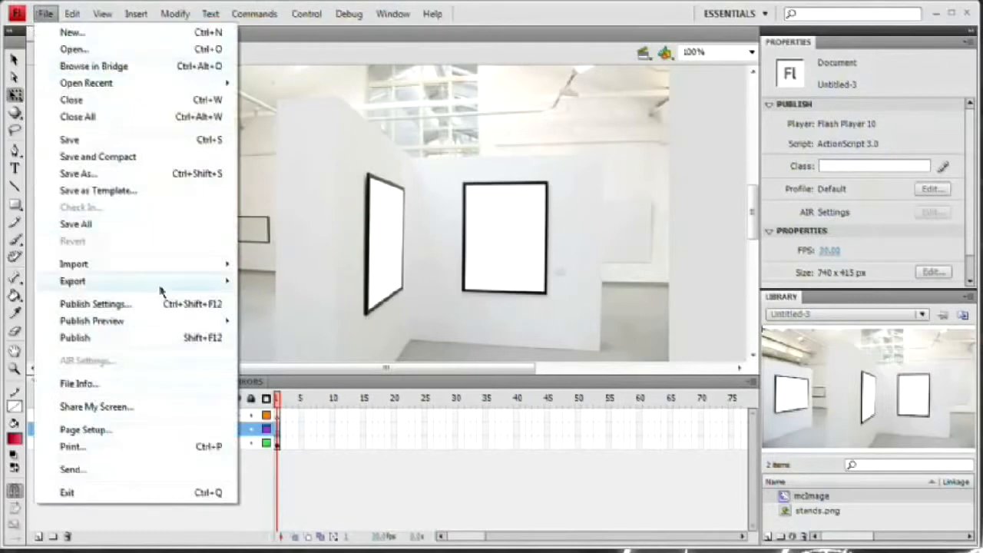
pyautogui.moveTo(169, 263)
pyautogui.click(292, 318)
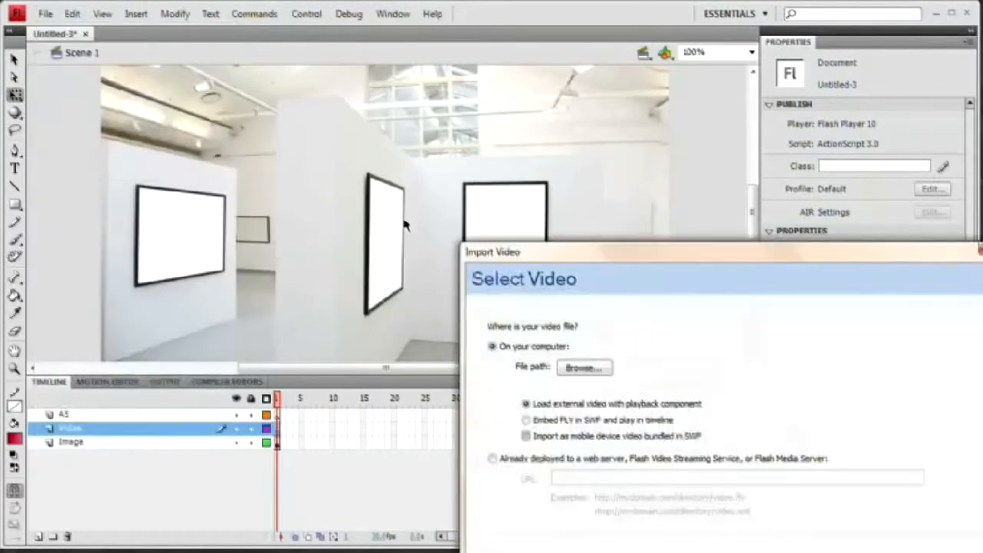
pyautogui.moveTo(594, 246); pyautogui.dragTo(349, 59)
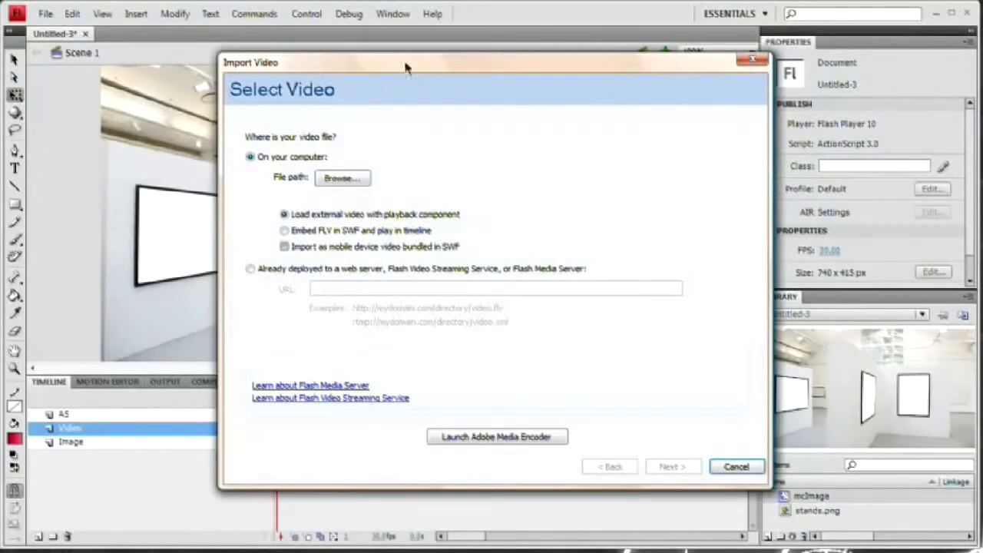
pyautogui.moveTo(403, 67); pyautogui.dragTo(344, 62)
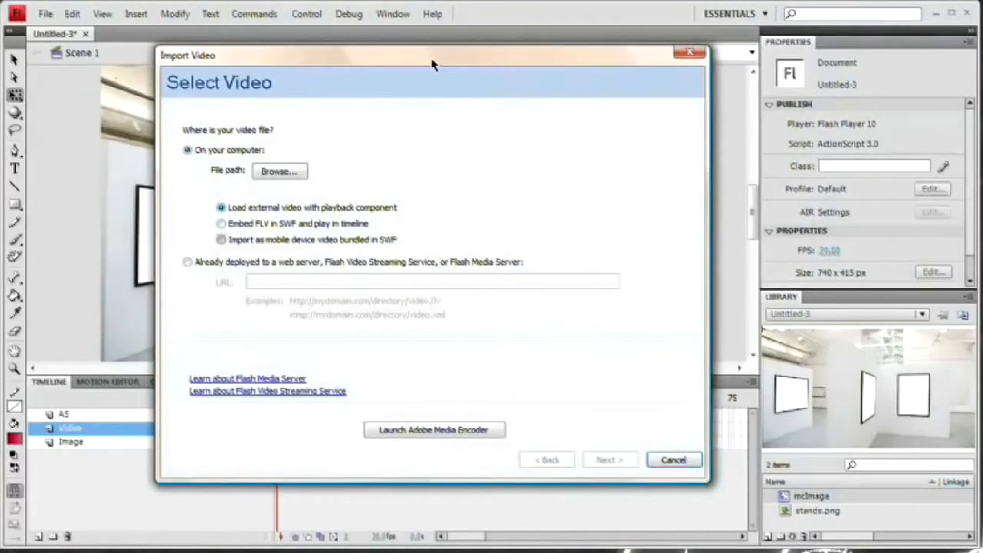
pyautogui.moveTo(433, 66); pyautogui.dragTo(448, 50)
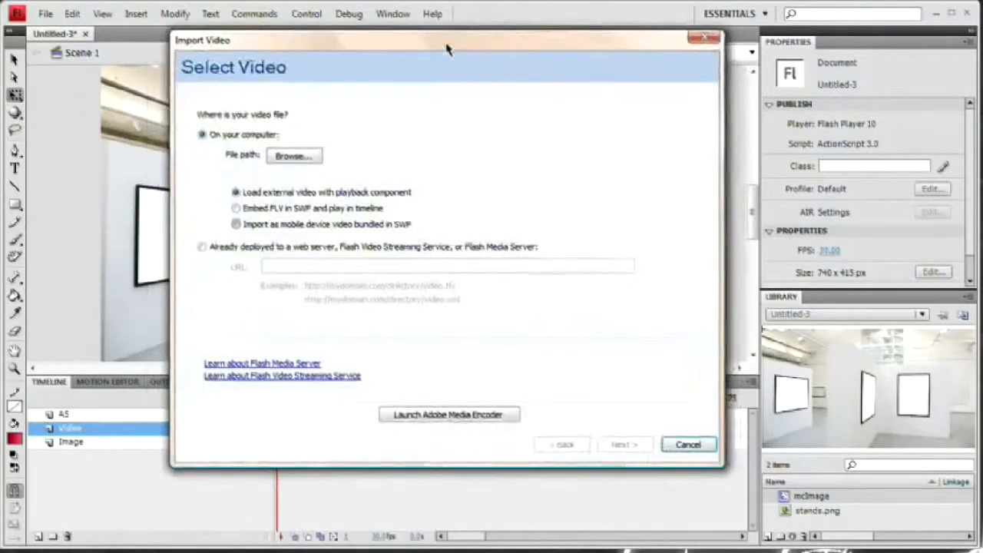
# - Launch Adobe Media Encoder from the import wizard and add the EarthComp .mov video to the encoding queue
pyautogui.click(449, 414)
pyautogui.click(648, 423)
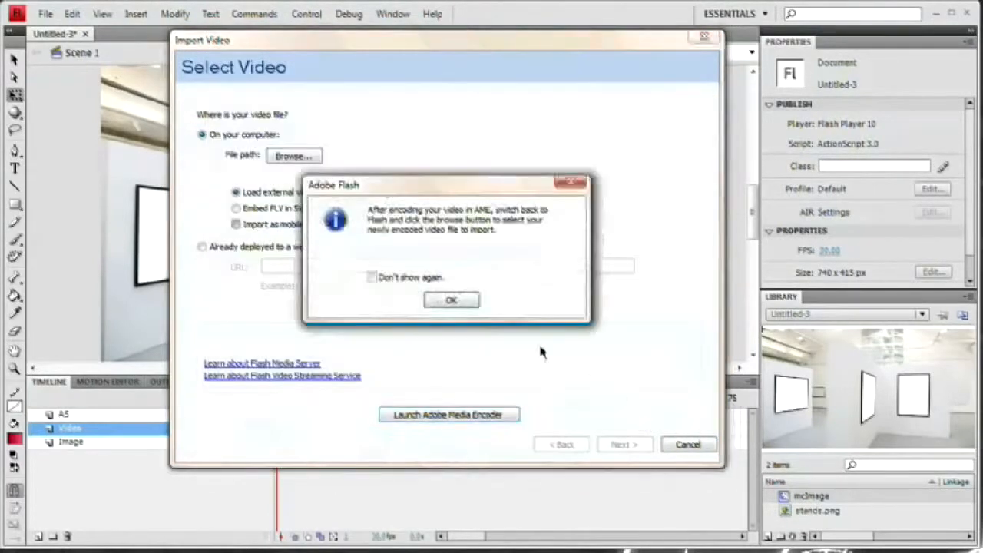
pyautogui.click(458, 302)
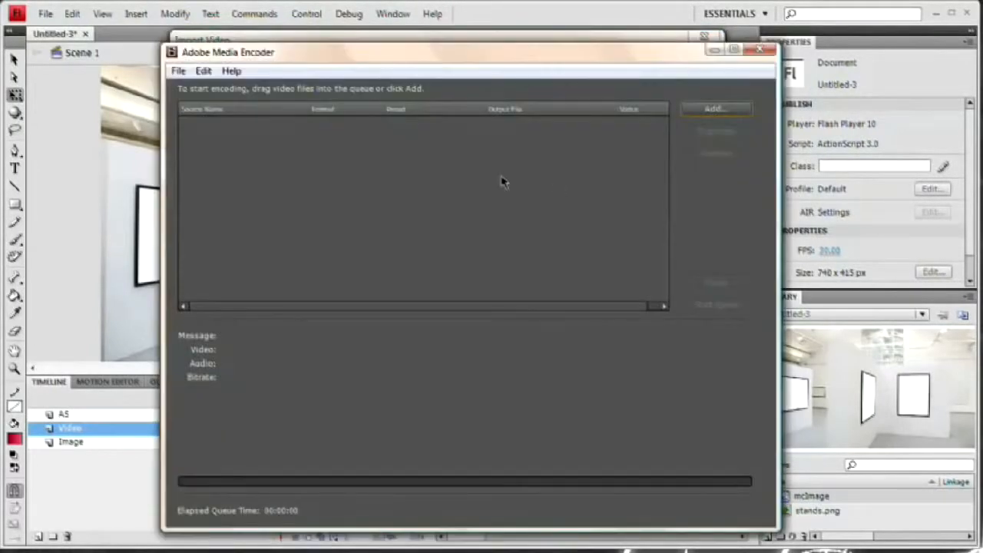
pyautogui.moveTo(497, 52); pyautogui.dragTo(464, 25)
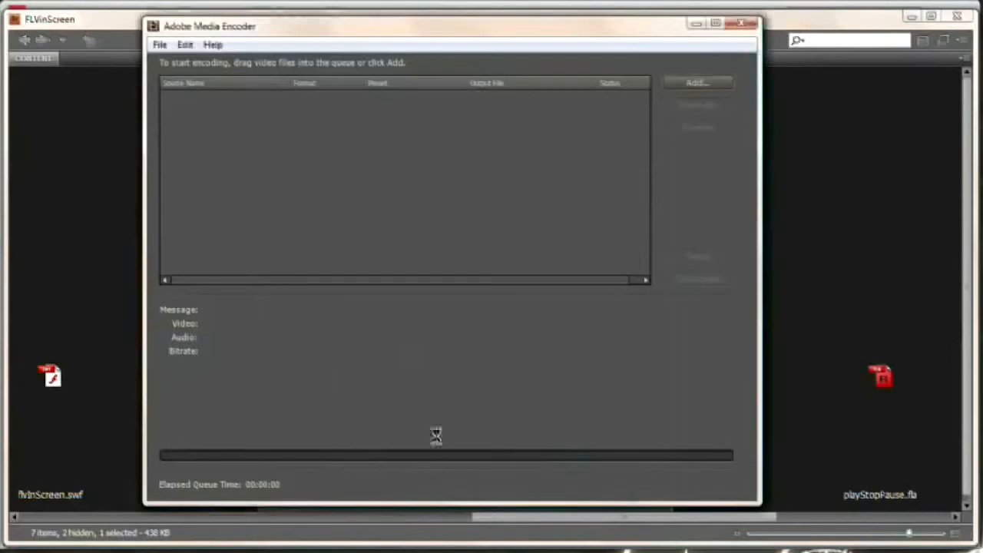
pyautogui.moveTo(331, 164); pyautogui.dragTo(358, 181)
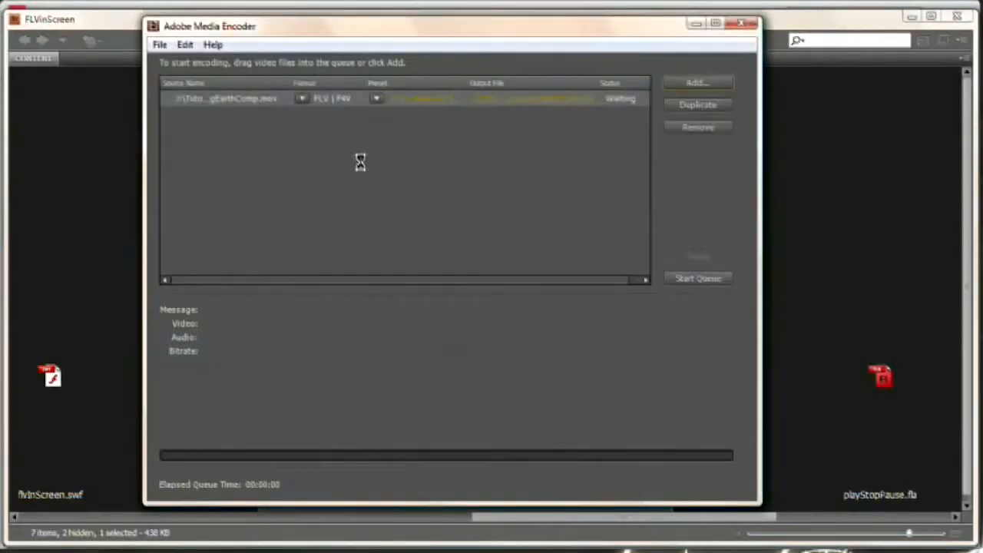
# - Set the queued video's format to FLV | F4V and its preset to FLV - Same As Source (Flash 8 and Higher)
pyautogui.click(304, 99)
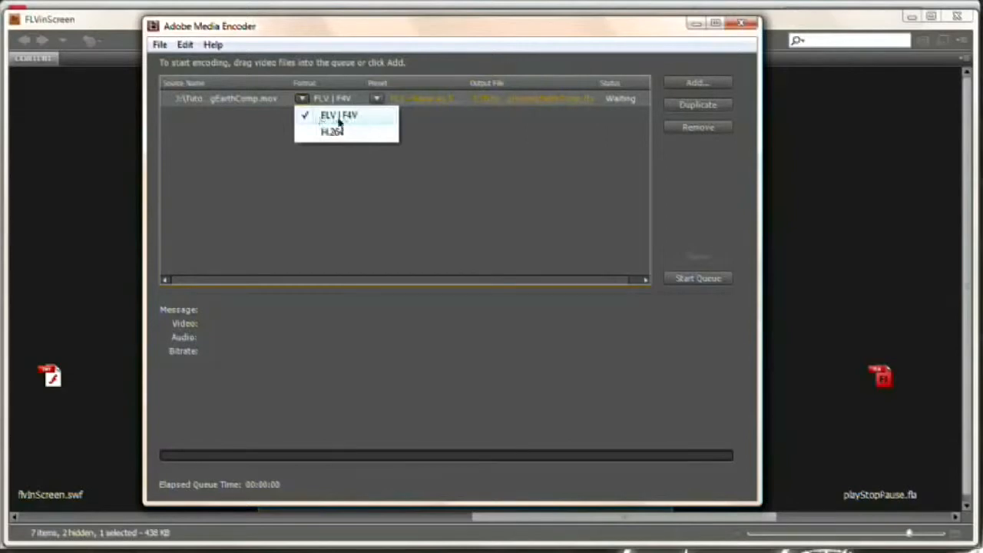
pyautogui.click(332, 118)
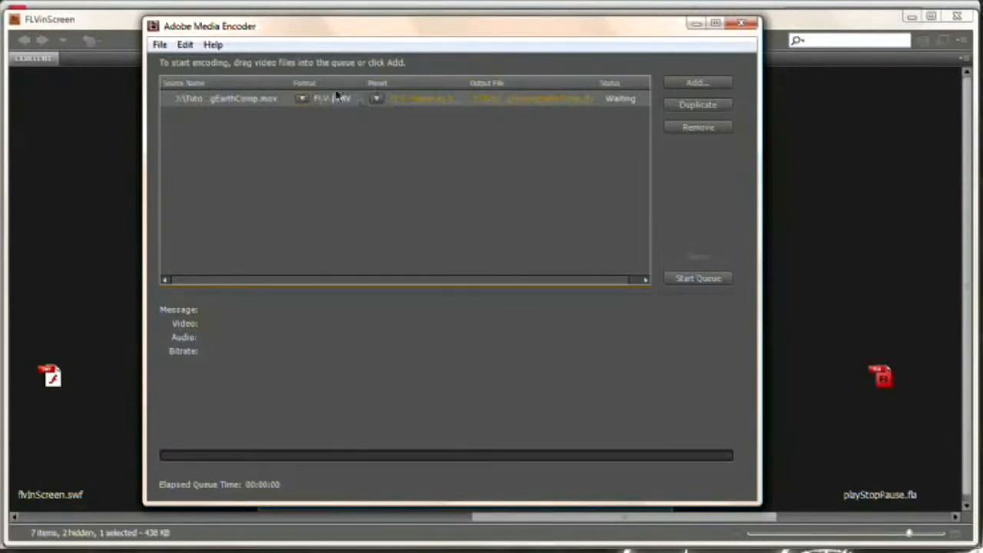
pyautogui.click(377, 99)
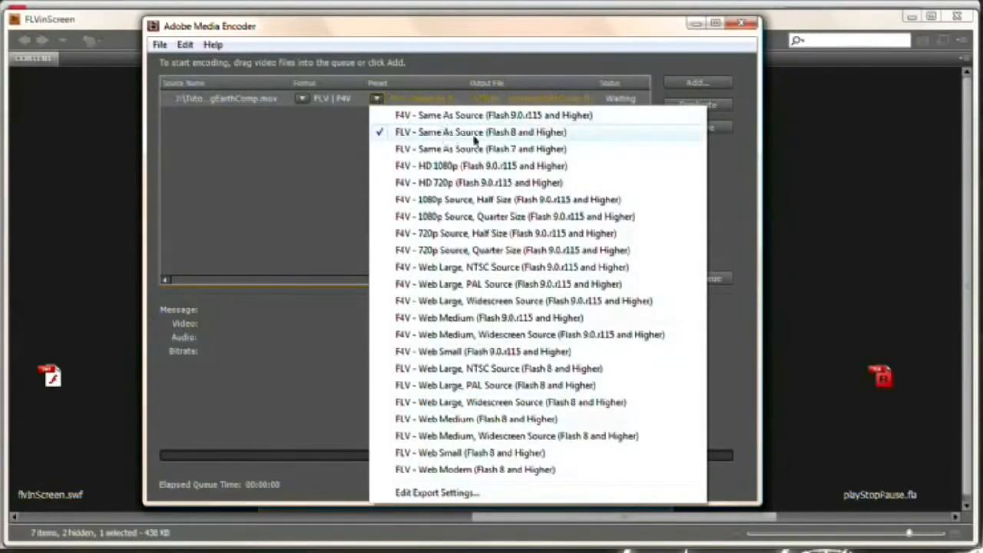
pyautogui.click(485, 133)
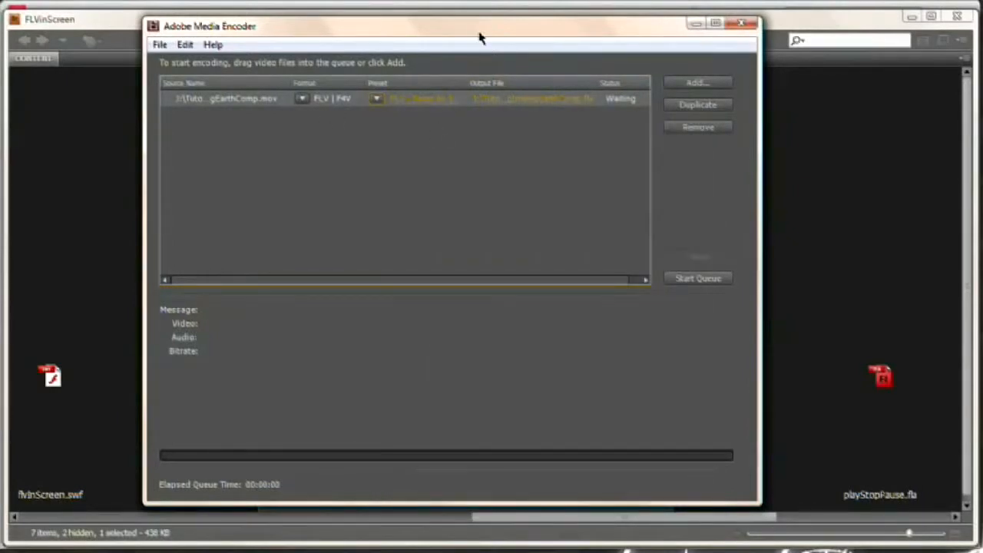
pyautogui.moveTo(479, 37); pyautogui.dragTo(901, 106)
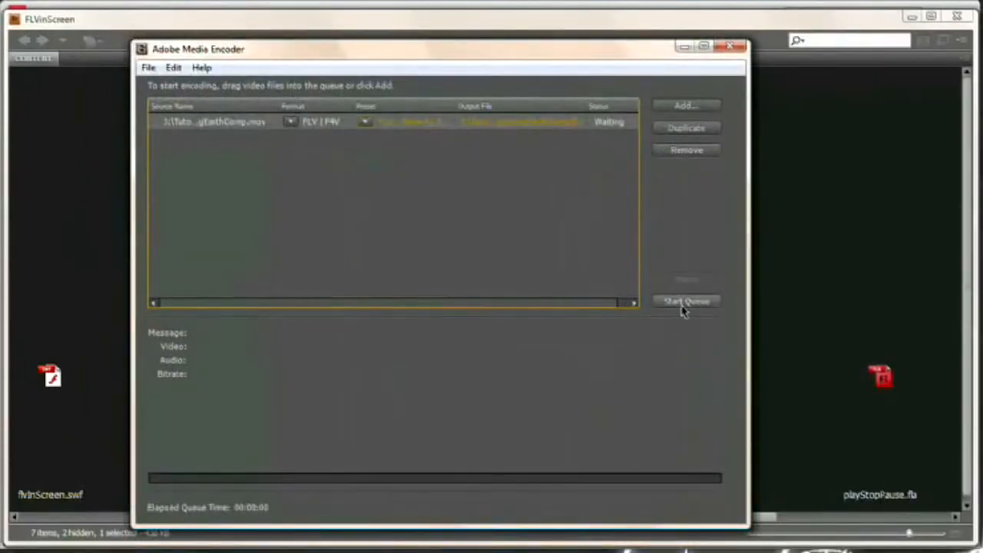
# - Encode the queued video, exit the encoder and the import wizard, and locate glowingEarthComp.flv in the FLVinScreen folder
pyautogui.click(686, 301)
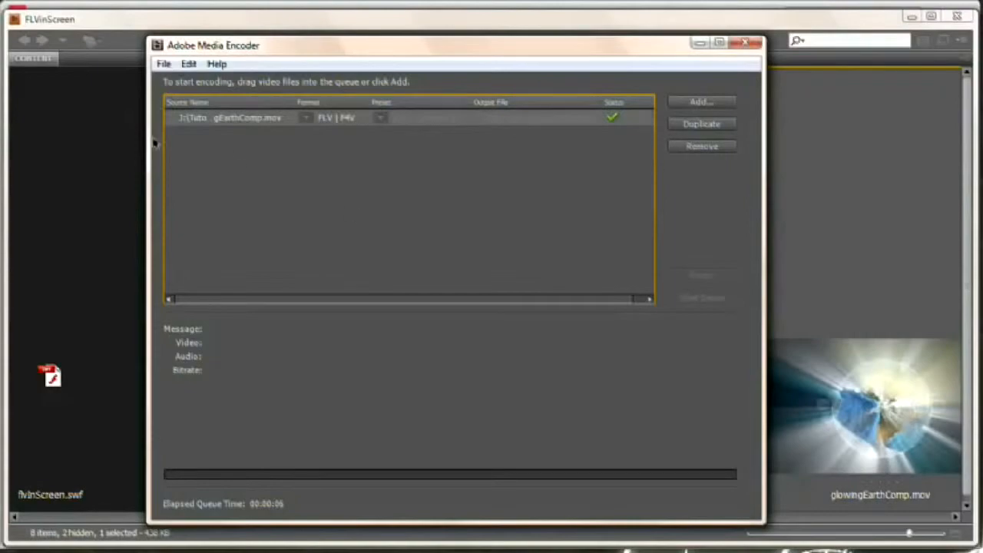
pyautogui.click(745, 42)
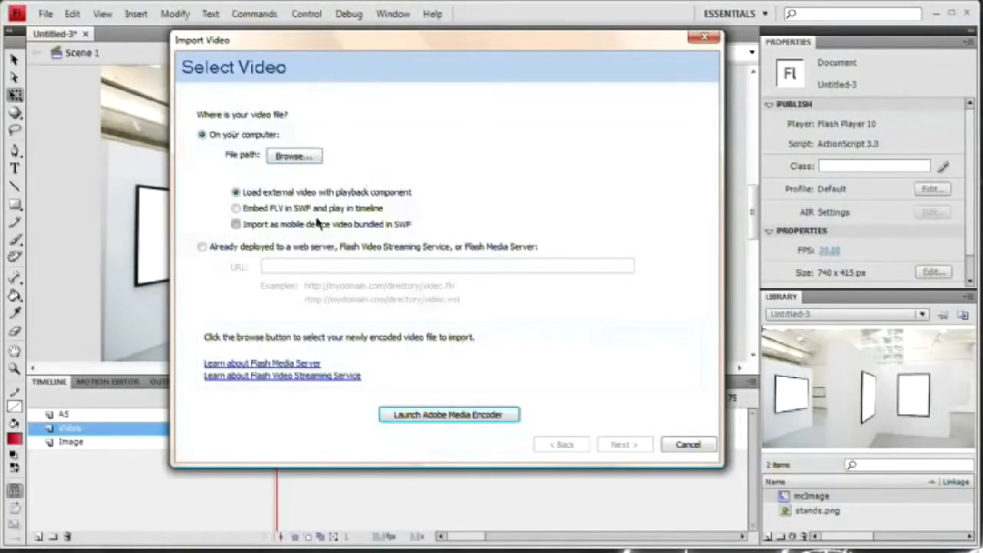
pyautogui.click(688, 444)
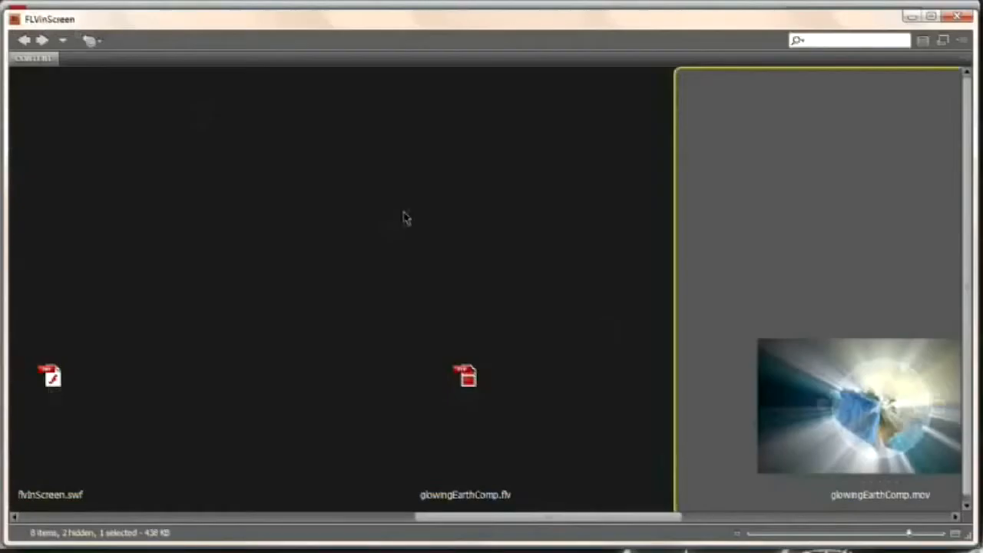
pyautogui.click(468, 429)
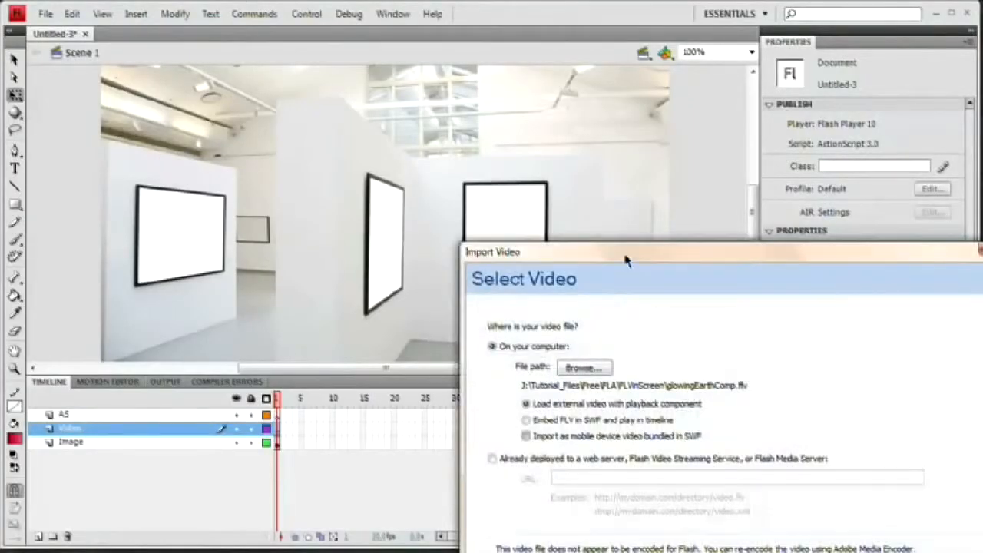
# - Continue importing glowingEarthComp.flv as external video with the playback component, setting its skin to None
pyautogui.moveTo(626, 262); pyautogui.dragTo(326, 64)
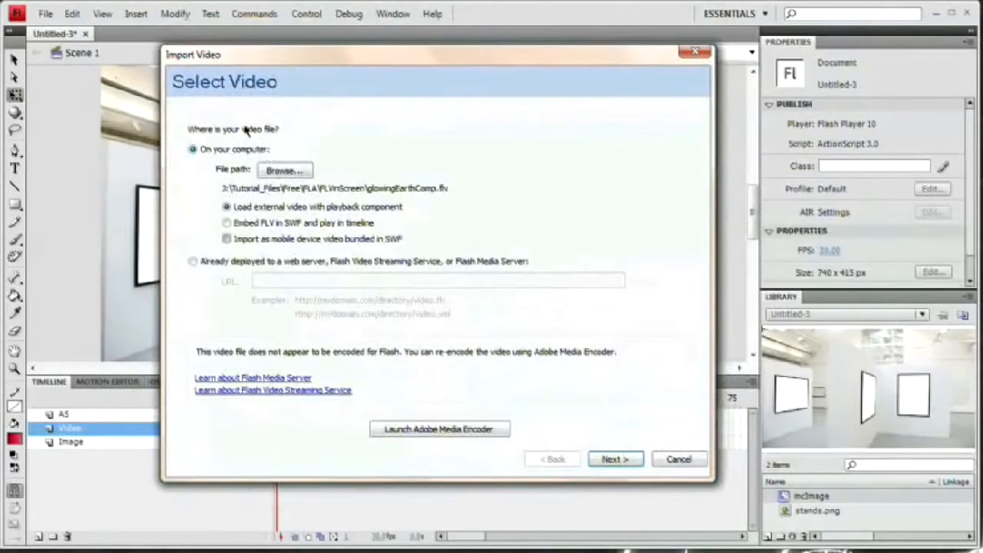
pyautogui.click(616, 458)
pyautogui.click(307, 335)
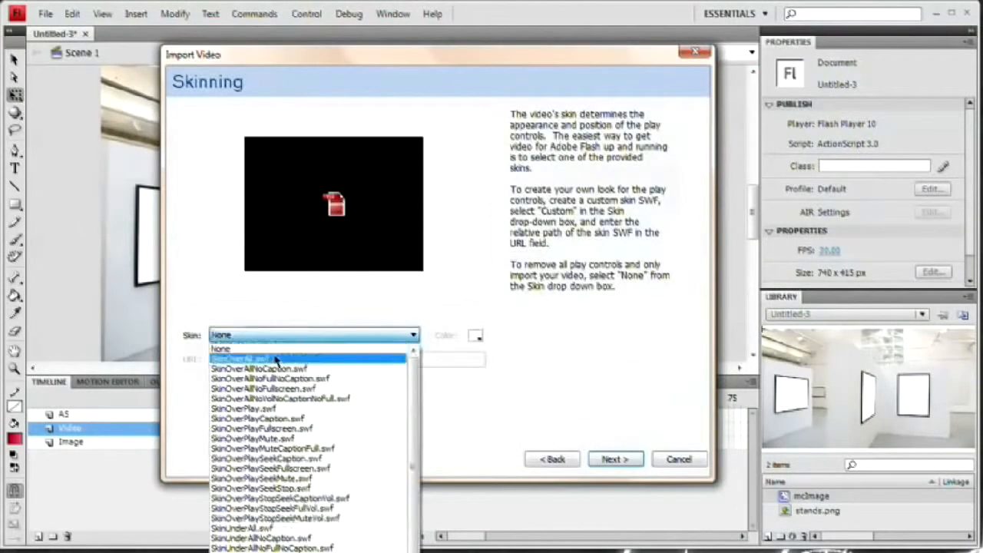
pyautogui.click(272, 349)
# - Preview the SkinOverAllNoFullNoCaption.swf skin on the imported video
pyautogui.click(305, 338)
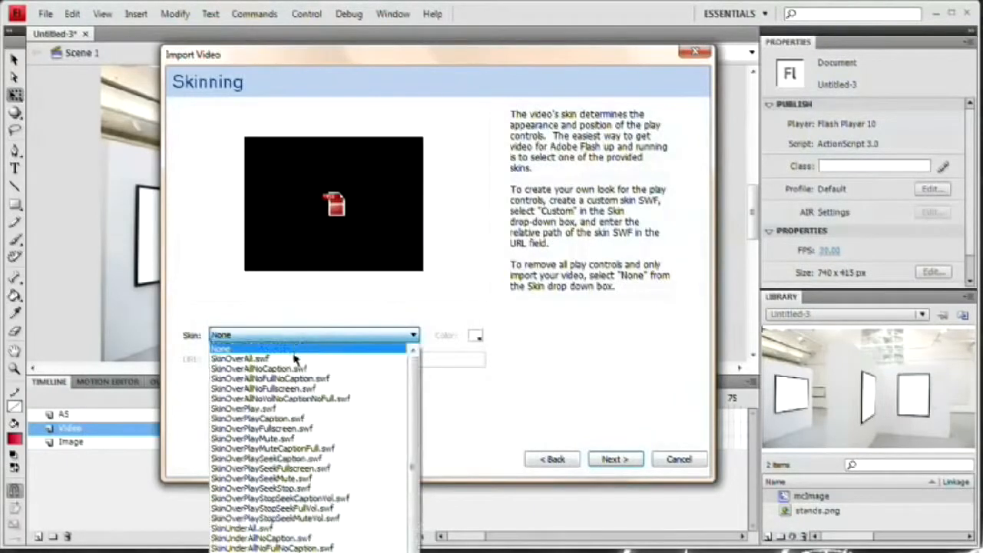
pyautogui.click(295, 346)
pyautogui.click(297, 334)
pyautogui.click(295, 378)
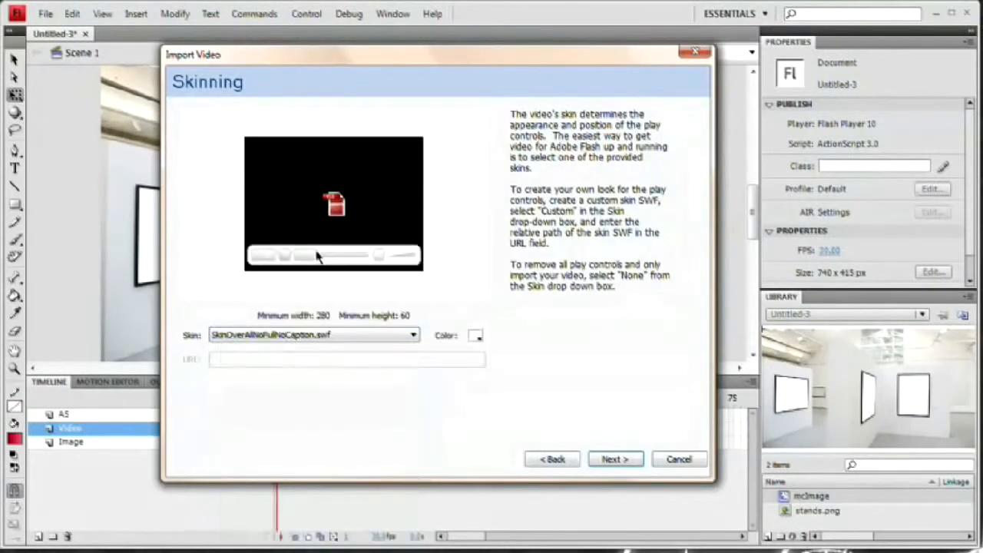
# - Set the video skin to None and finish the import
pyautogui.click(335, 336)
pyautogui.scroll(1, 311, 353)
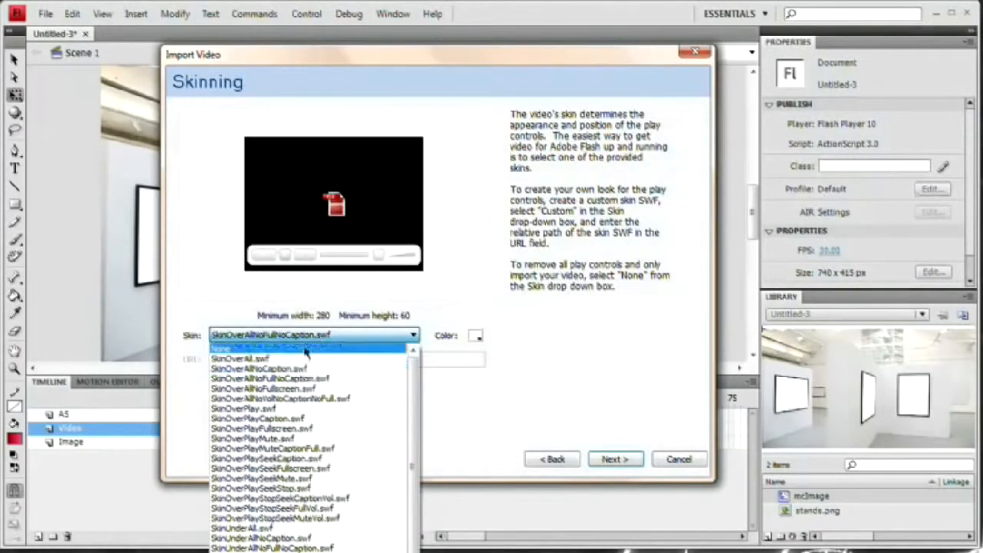
pyautogui.click(272, 349)
pyautogui.click(614, 458)
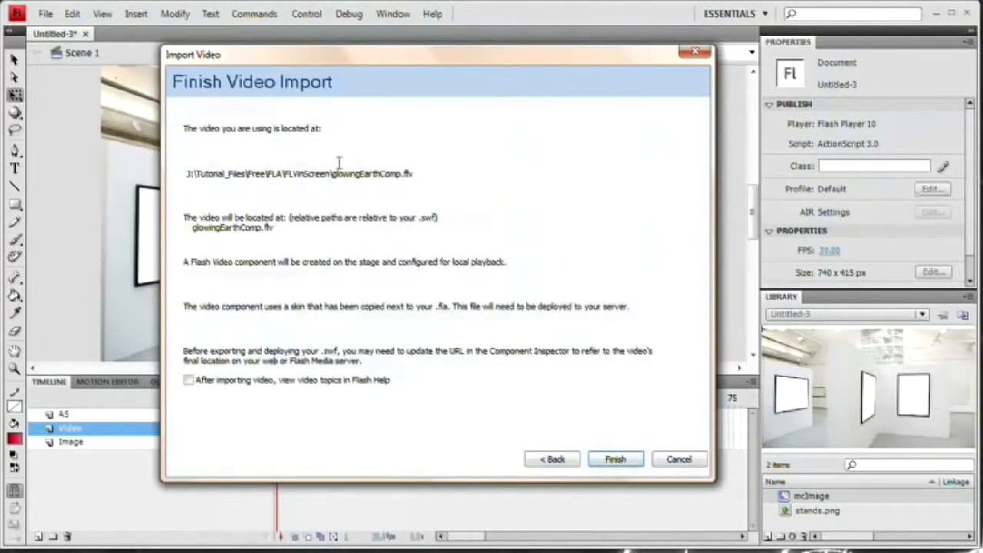
pyautogui.click(615, 459)
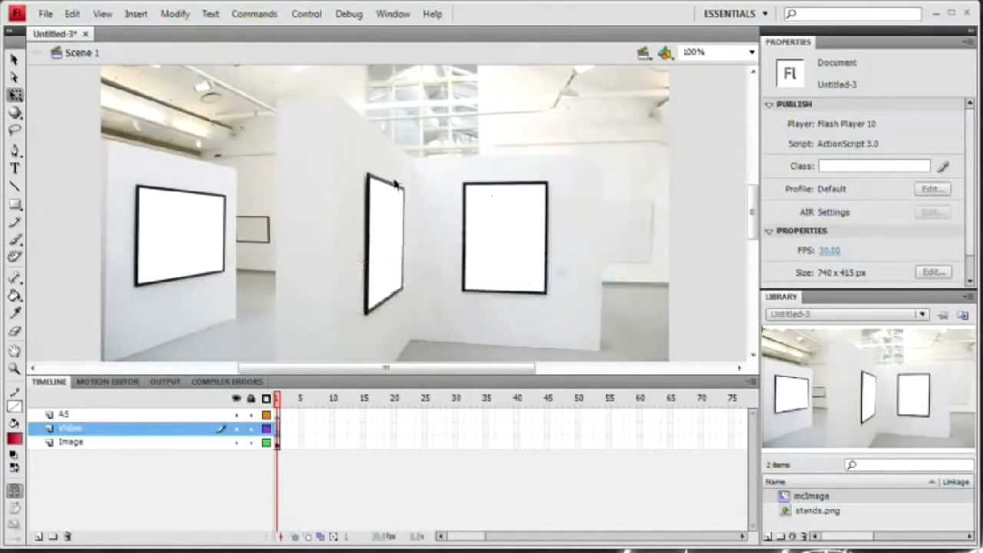
# - Enlarge the stage area, move the video component left to about X 121, and name its instance video_flv
pyautogui.moveTo(388, 372); pyautogui.dragTo(388, 399)
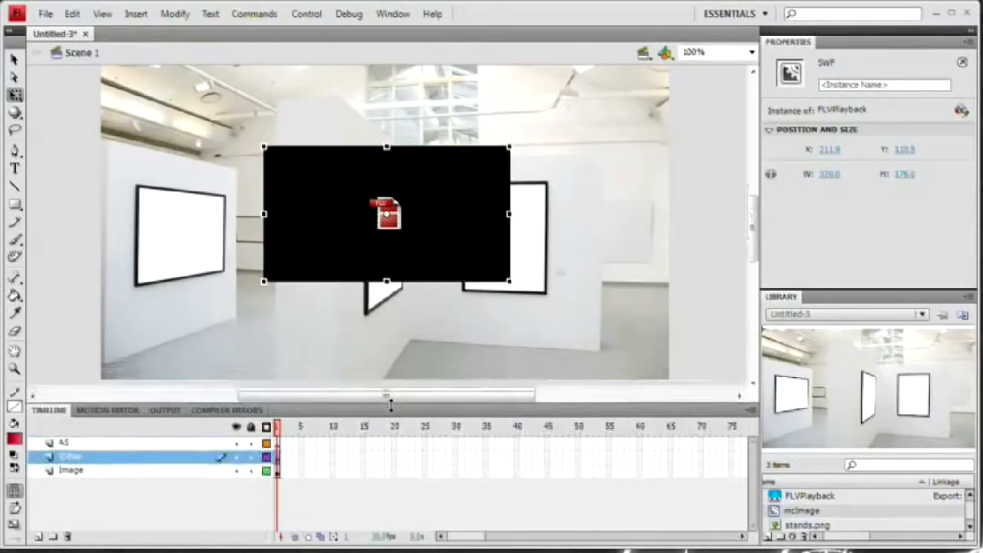
pyautogui.moveTo(468, 175); pyautogui.dragTo(385, 189)
pyautogui.click(872, 89)
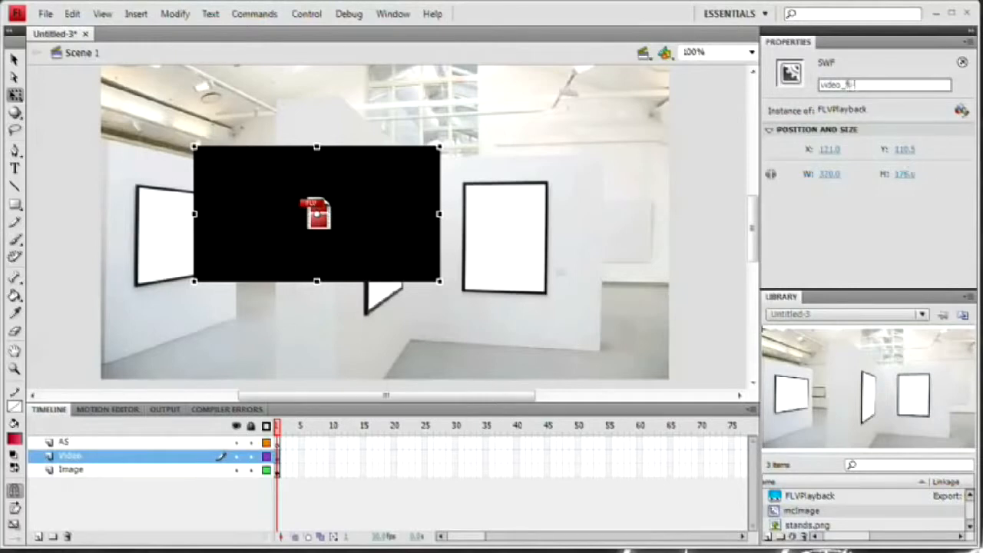
pyautogui.click(395, 308)
pyautogui.click(371, 214)
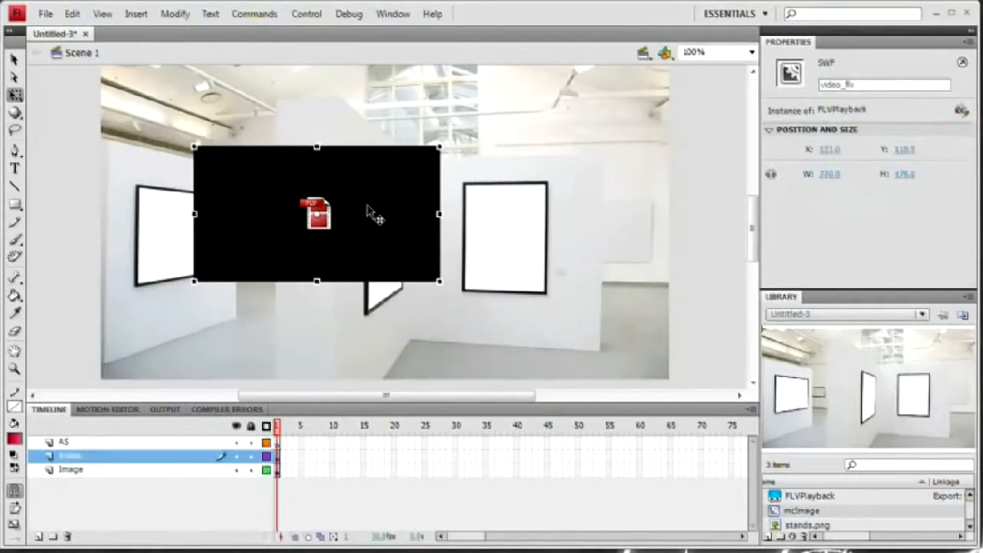
# - Convert the video component to a movie clip symbol named mcVideo
pyautogui.click(175, 13)
pyautogui.click(197, 57)
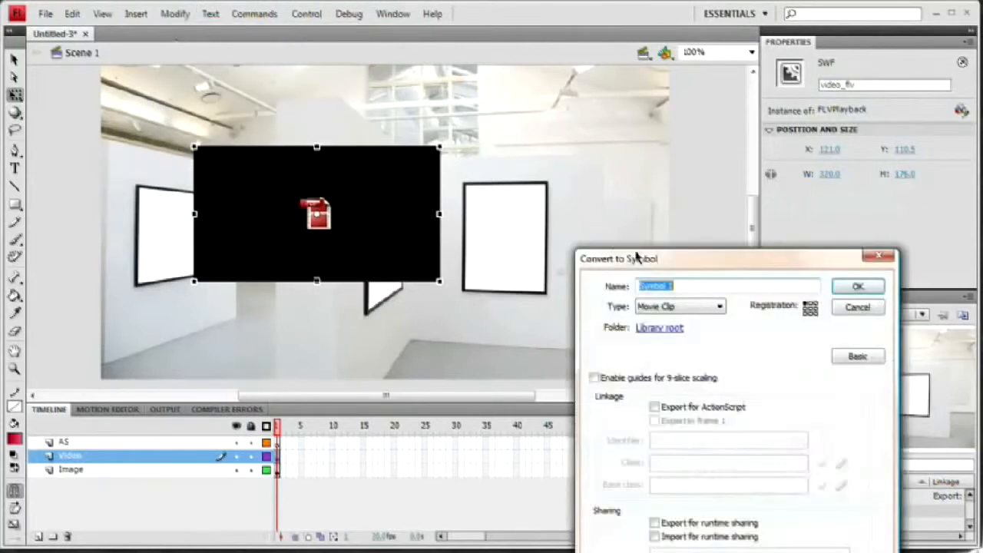
pyautogui.moveTo(641, 257); pyautogui.dragTo(591, 195)
pyautogui.moveTo(536, 149); pyautogui.dragTo(454, 77)
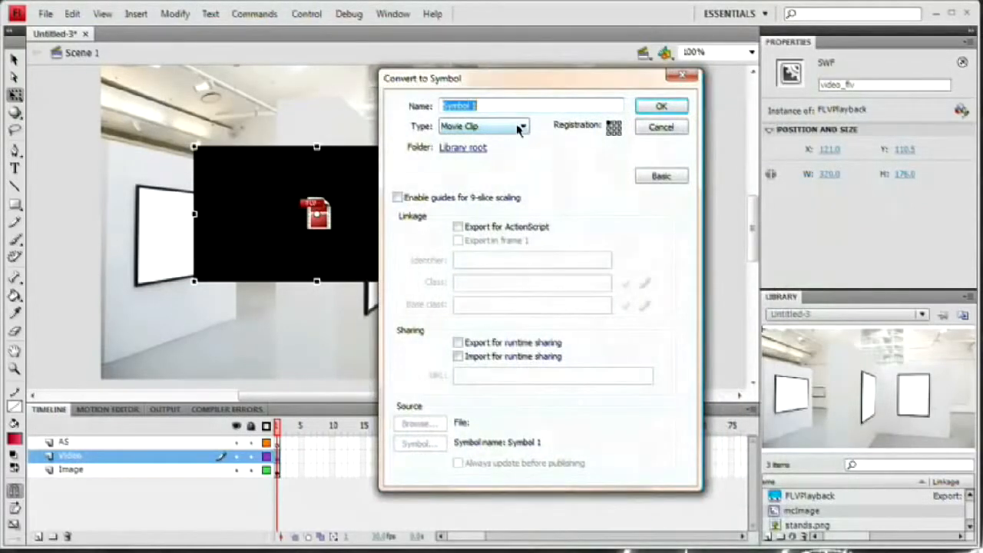
pyautogui.write('m')
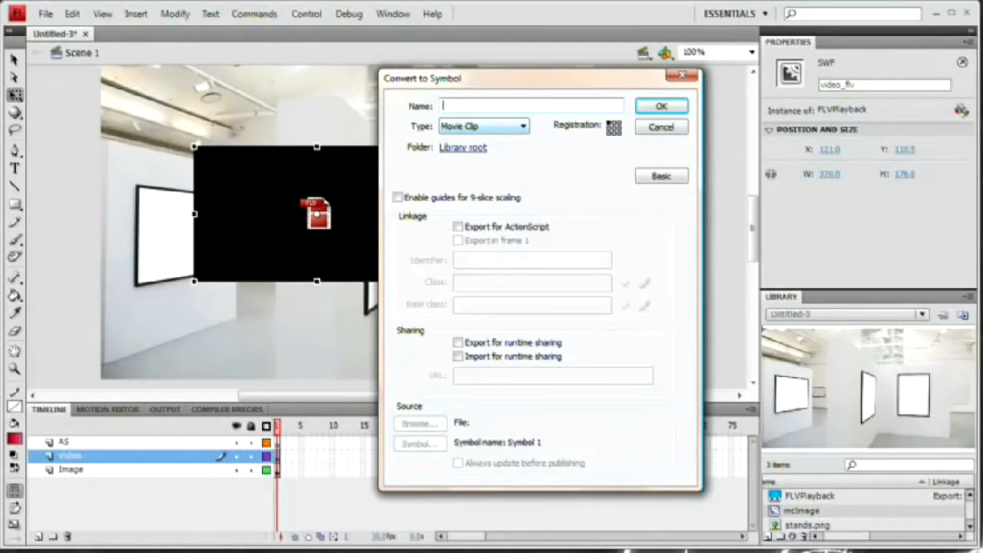
pyautogui.write('cVideo')
pyautogui.press('Return')
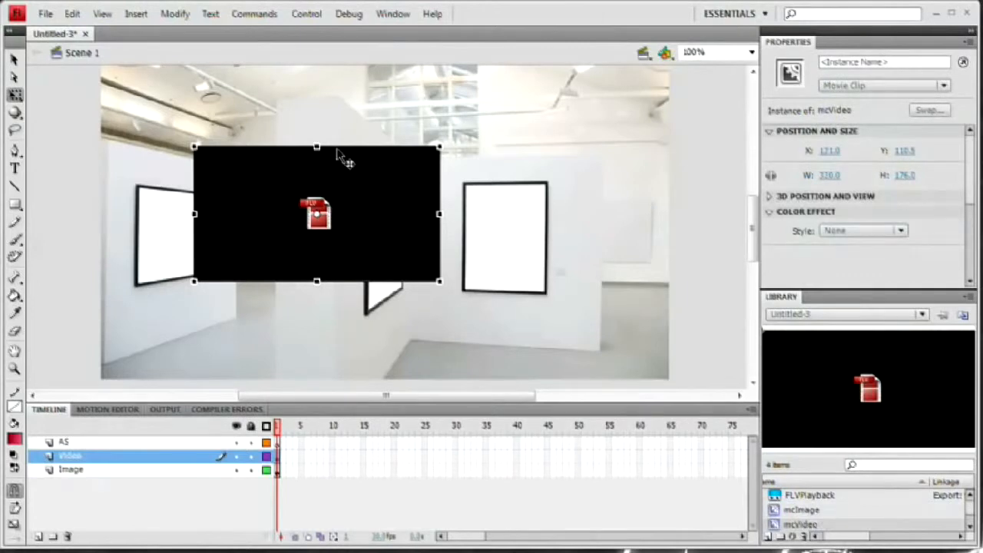
# - Give the mcVideo movie clip on the stage the instance name video_mc
pyautogui.click(870, 64)
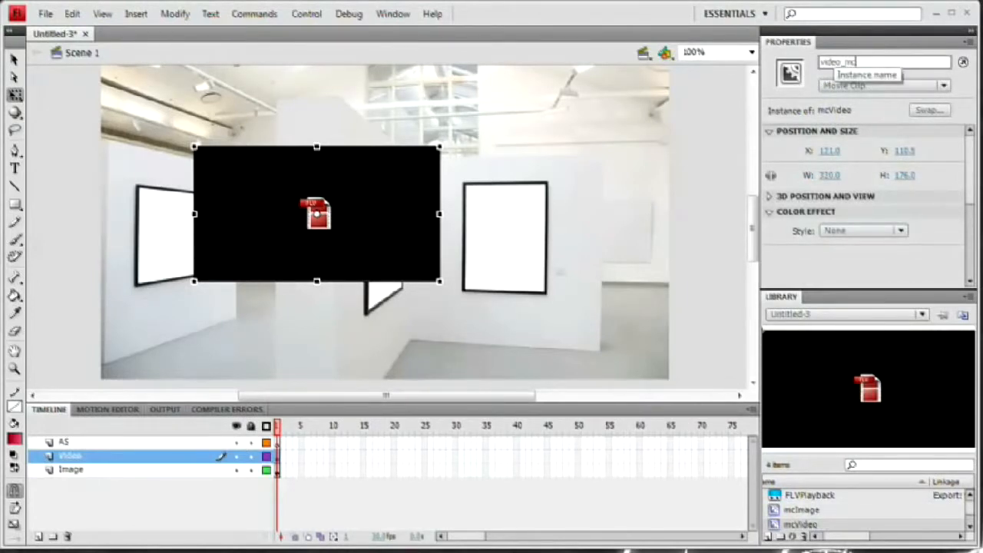
pyautogui.write('video_mc')
pyautogui.click(691, 186)
pyautogui.click(357, 197)
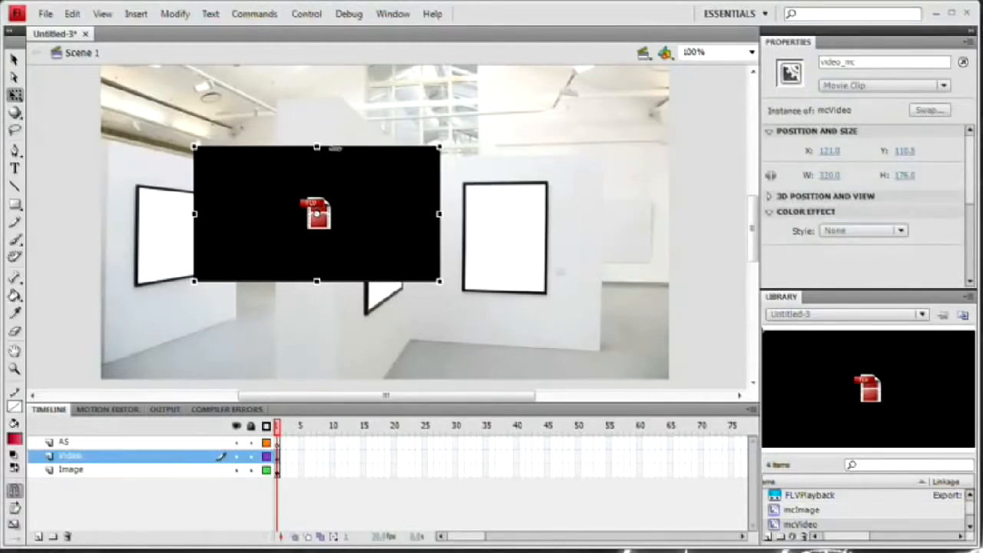
# - Check the instance name of the video component nested inside mcVideo, and return to the main scene
pyautogui.doubleClick(373, 209)
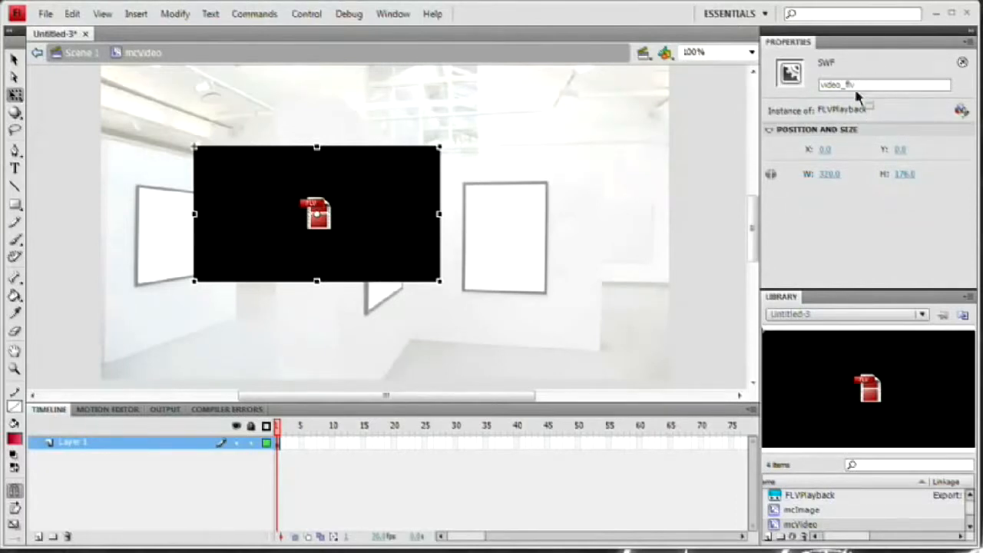
pyautogui.moveTo(872, 86); pyautogui.dragTo(791, 83)
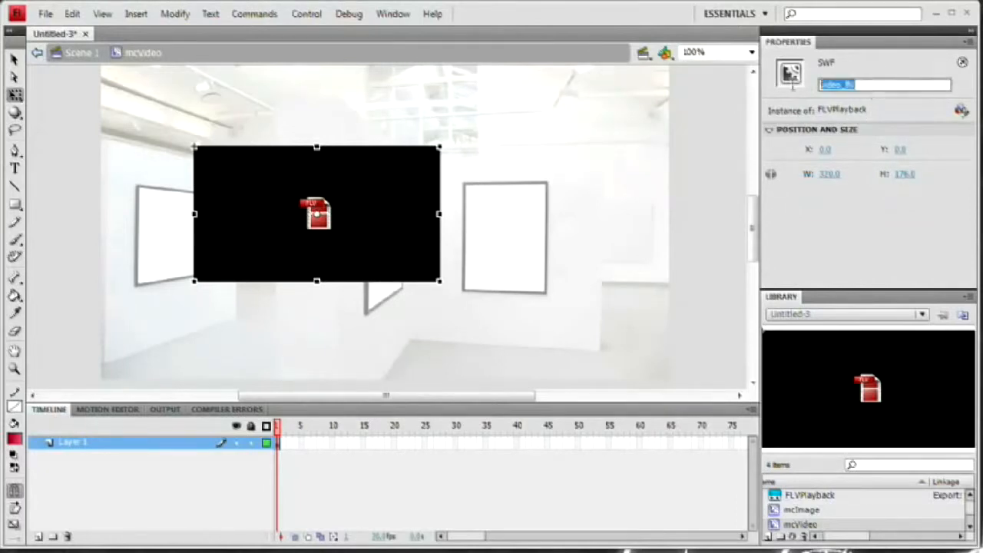
pyautogui.click(868, 85)
pyautogui.doubleClick(868, 85)
pyautogui.click(866, 216)
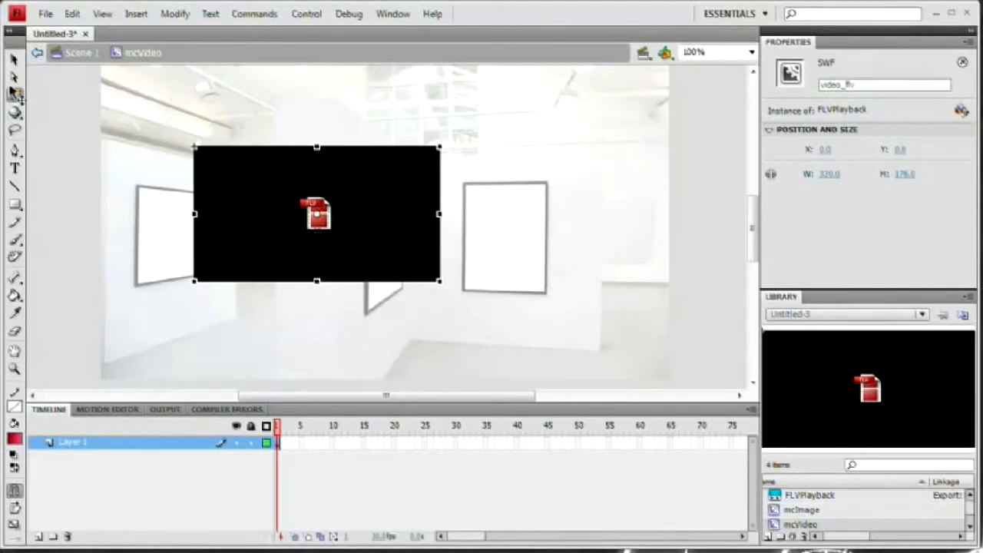
pyautogui.click(79, 53)
# - Move the video clip over the left picture frame and place two copies near the middle and right frames
pyautogui.moveTo(382, 193); pyautogui.dragTo(438, 211)
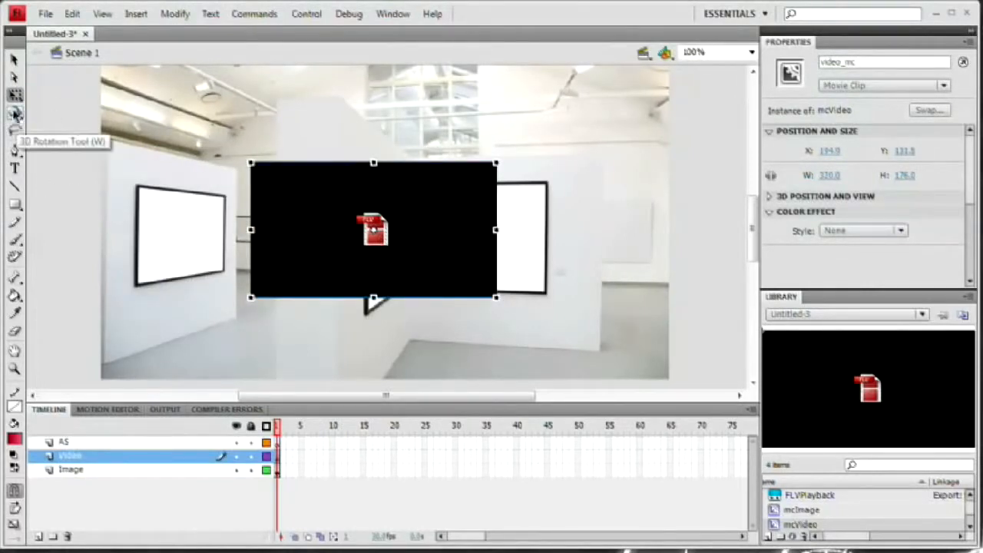
pyautogui.click(15, 113)
pyautogui.moveTo(442, 238); pyautogui.dragTo(259, 235)
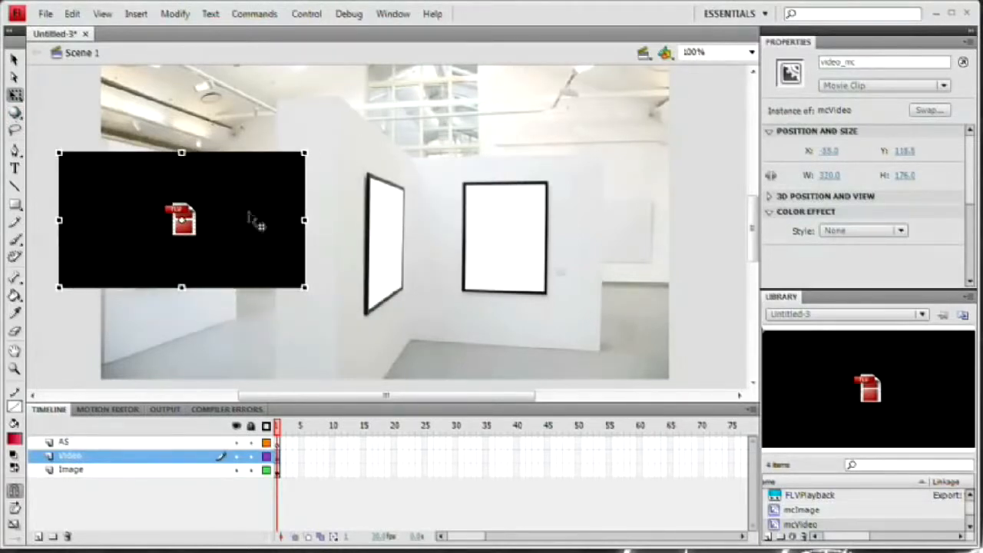
pyautogui.moveTo(247, 229); pyautogui.dragTo(232, 198)
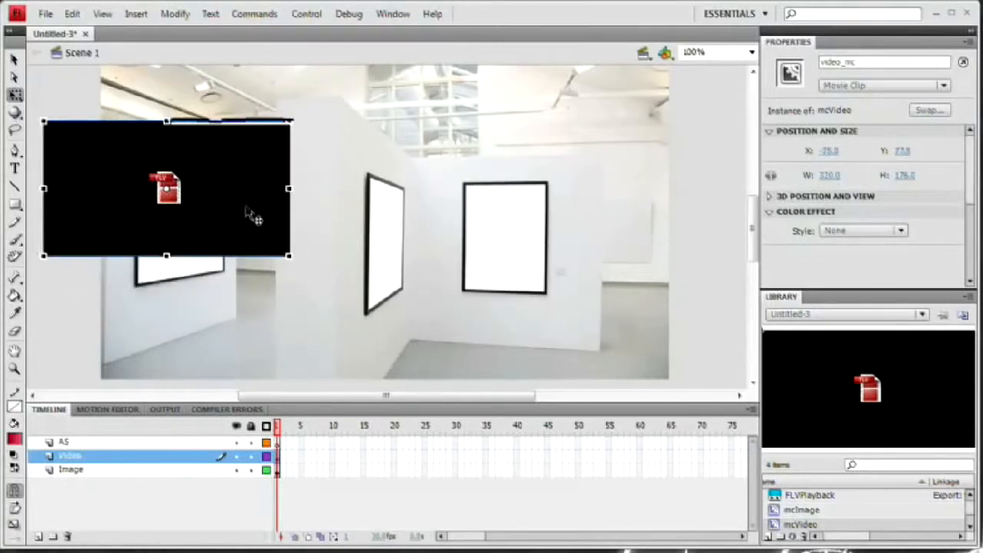
pyautogui.moveTo(226, 198); pyautogui.dragTo(588, 183)
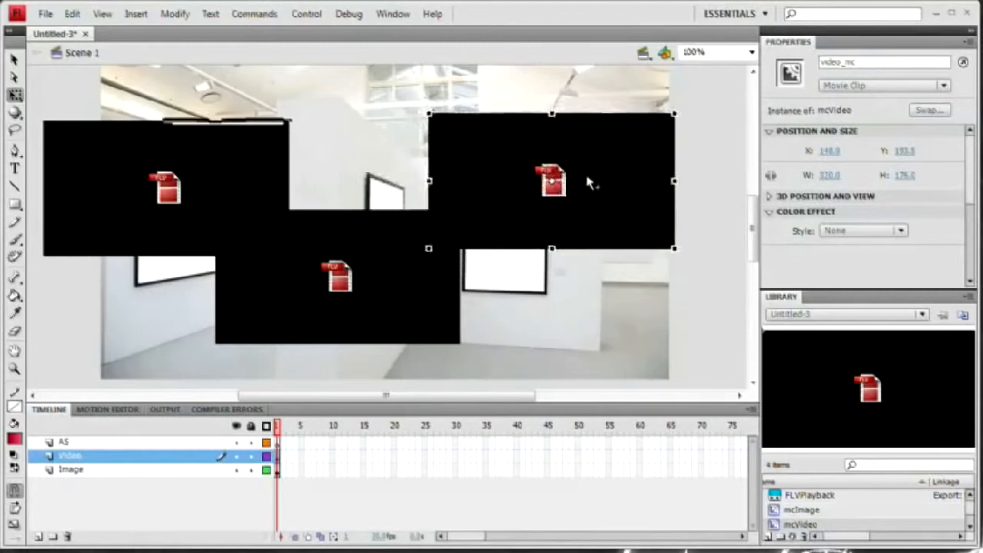
# - Examine each of the three video clip instances on the stage in turn
pyautogui.click(377, 272)
pyautogui.click(537, 196)
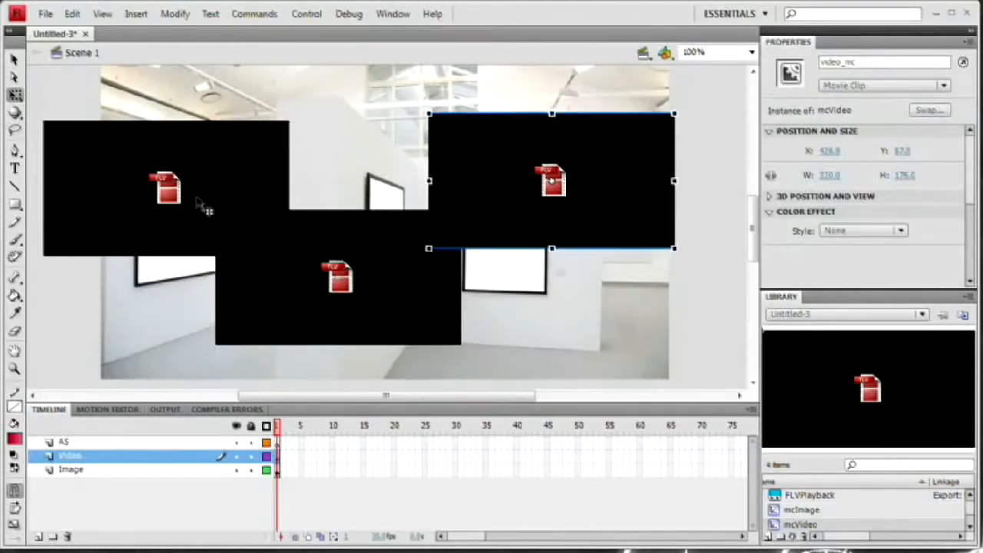
pyautogui.click(199, 203)
pyautogui.click(346, 269)
pyautogui.click(556, 168)
pyautogui.click(202, 202)
pyautogui.click(336, 274)
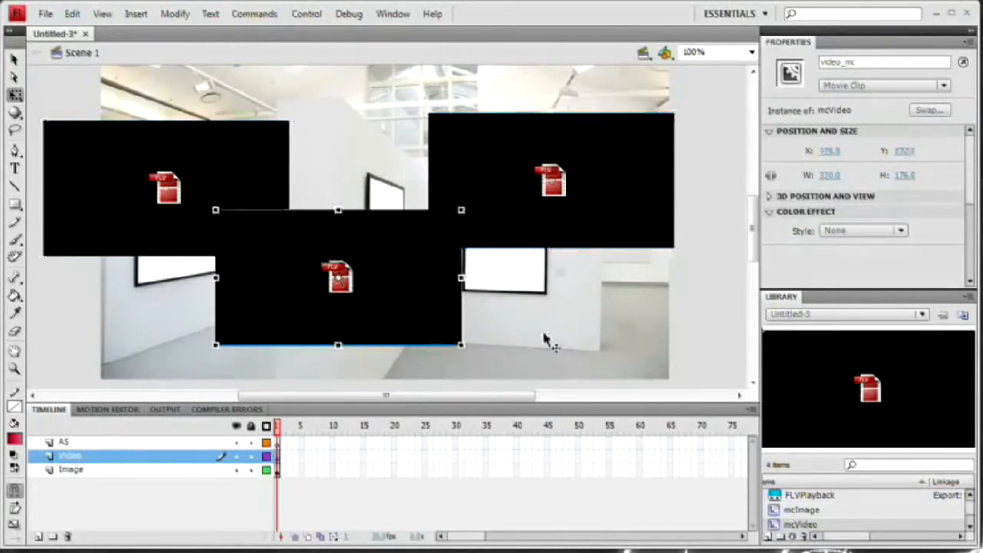
# - Distribute the middle and right video clip copies to their own layers
pyautogui.click(548, 222)
pyautogui.keyDown('shift'); pyautogui.click(411, 303); pyautogui.keyUp('shift')
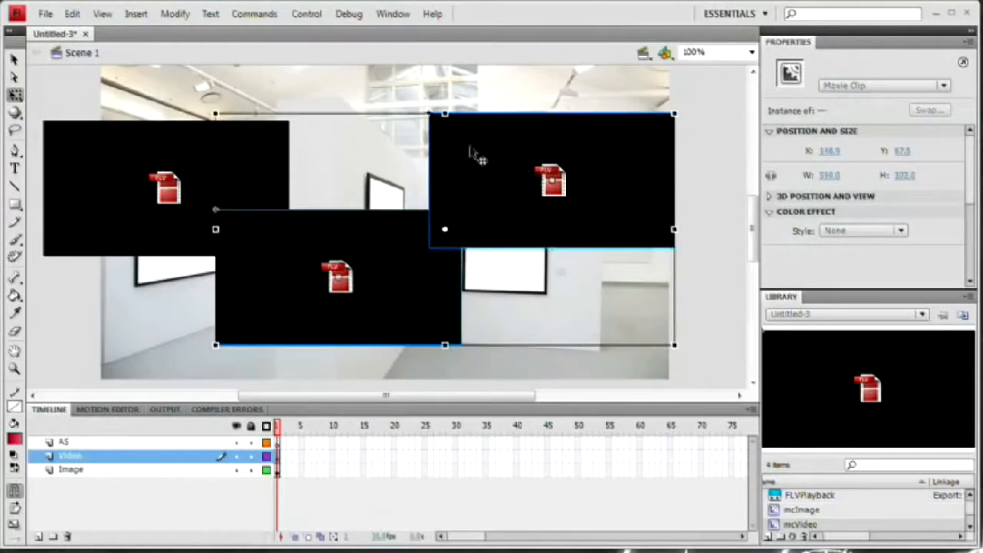
pyautogui.rightClick(437, 132)
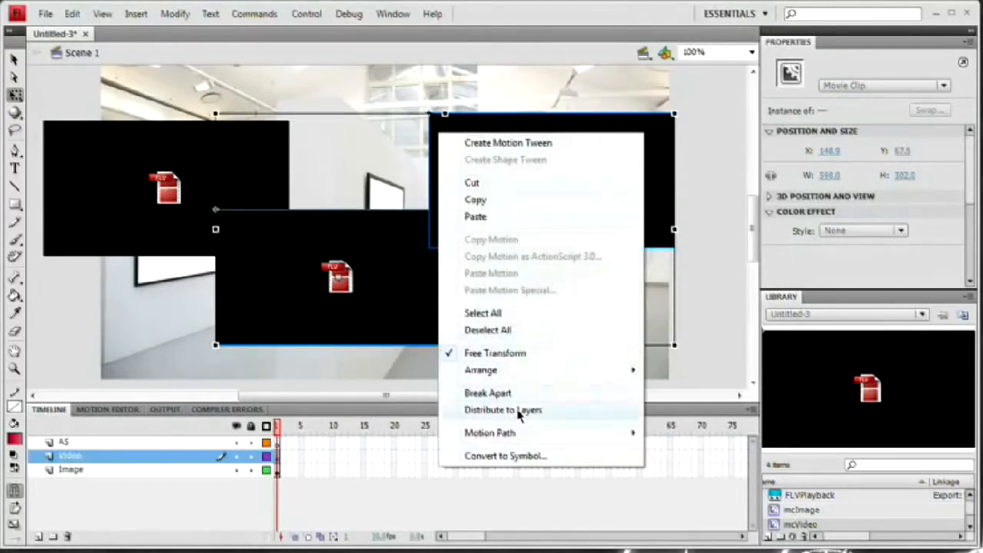
pyautogui.click(520, 412)
# - Identify which clip each video layer holds and rename the leftmost clip's layer VideoLeft
pyautogui.click(83, 486)
pyautogui.click(86, 472)
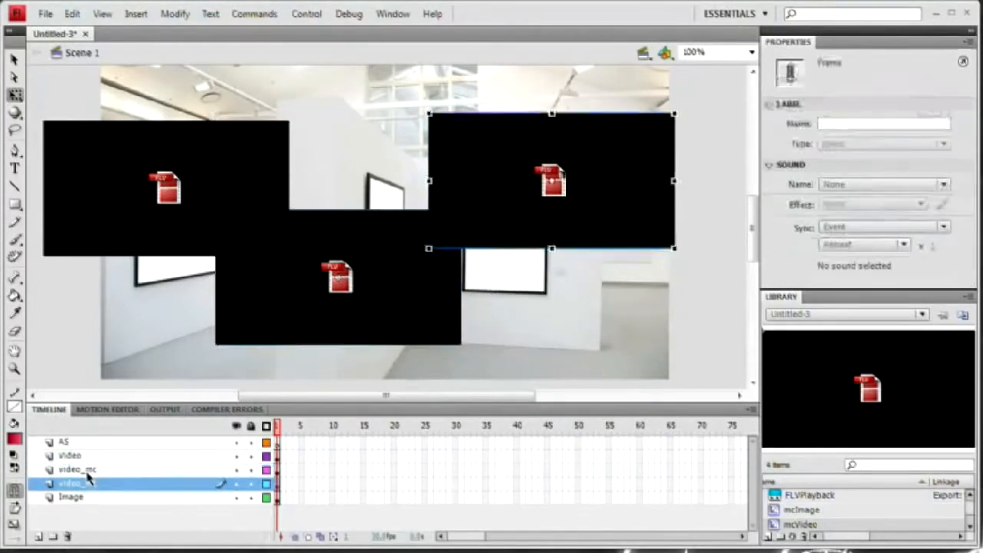
pyautogui.click(86, 484)
pyautogui.click(76, 455)
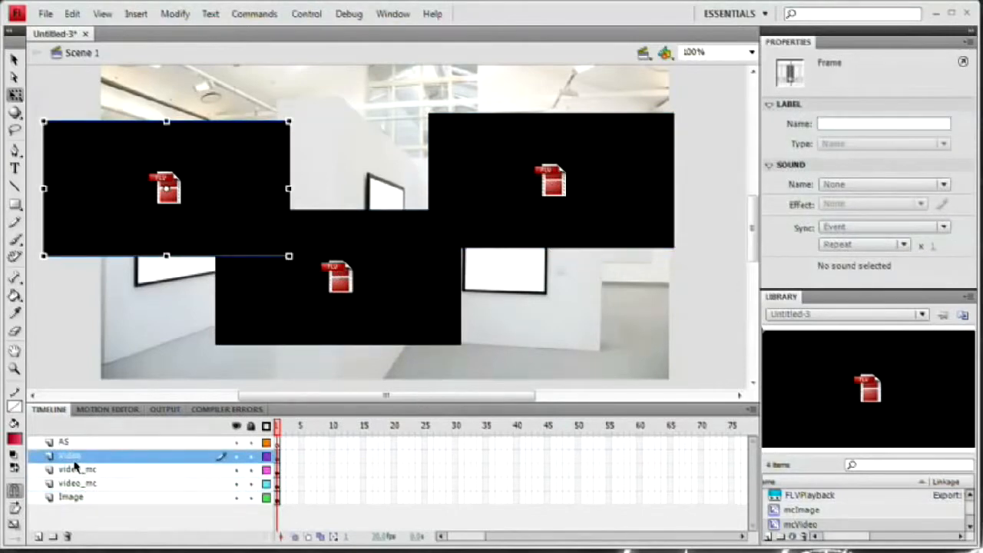
pyautogui.doubleClick(77, 457)
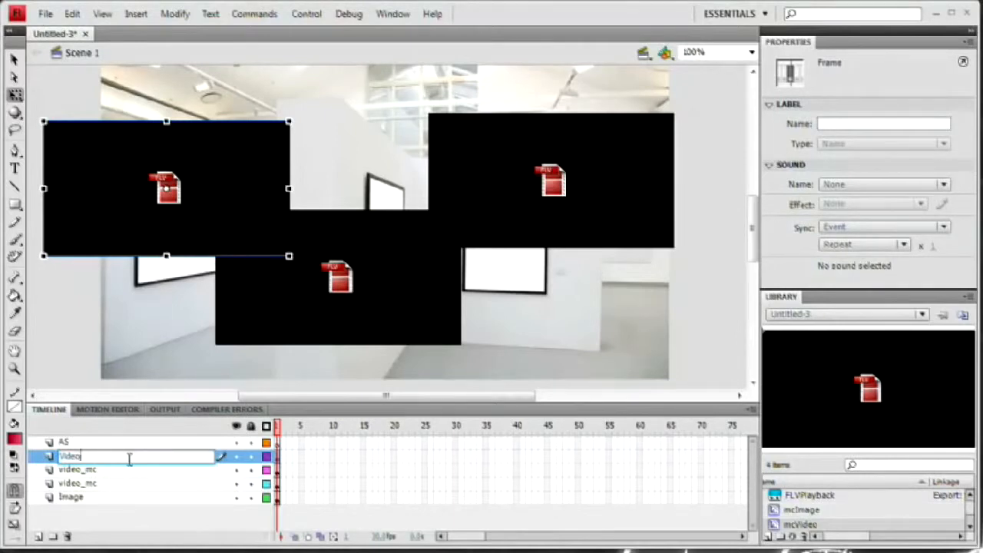
pyautogui.write('Left')
pyautogui.press('Return')
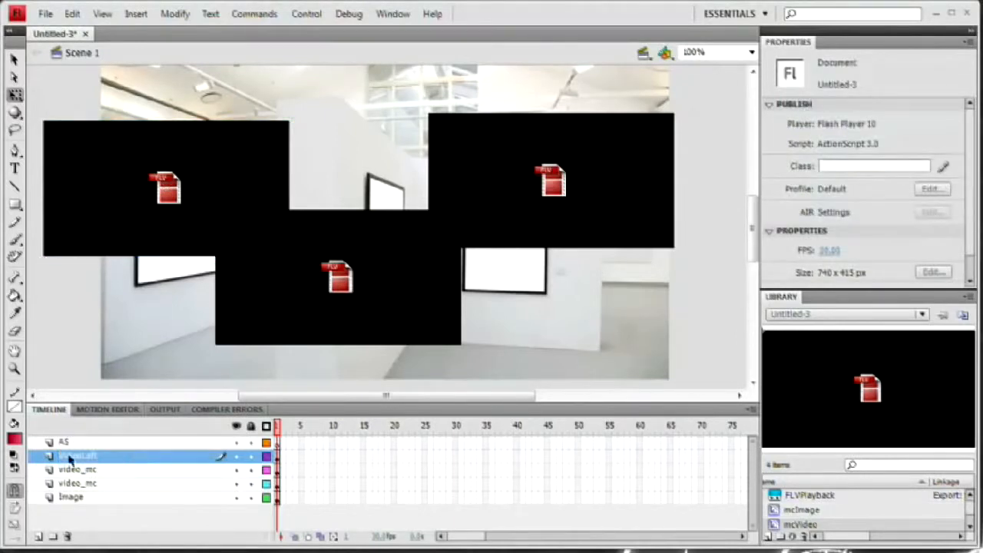
# - Rename the layer directly below VideoLeft as videoMiddle
pyautogui.click(76, 472)
pyautogui.doubleClick(76, 472)
pyautogui.moveTo(78, 470); pyautogui.dragTo(136, 476)
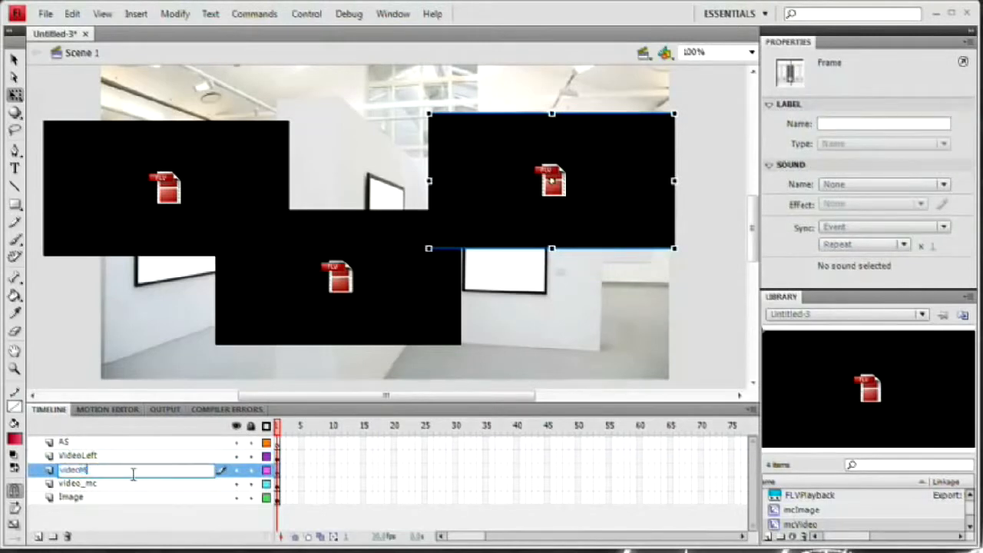
pyautogui.write('Middle')
pyautogui.press('Return')
# - Rename the layer directly above Image, which holds the middle clip, as VideoMiddle
pyautogui.click(87, 485)
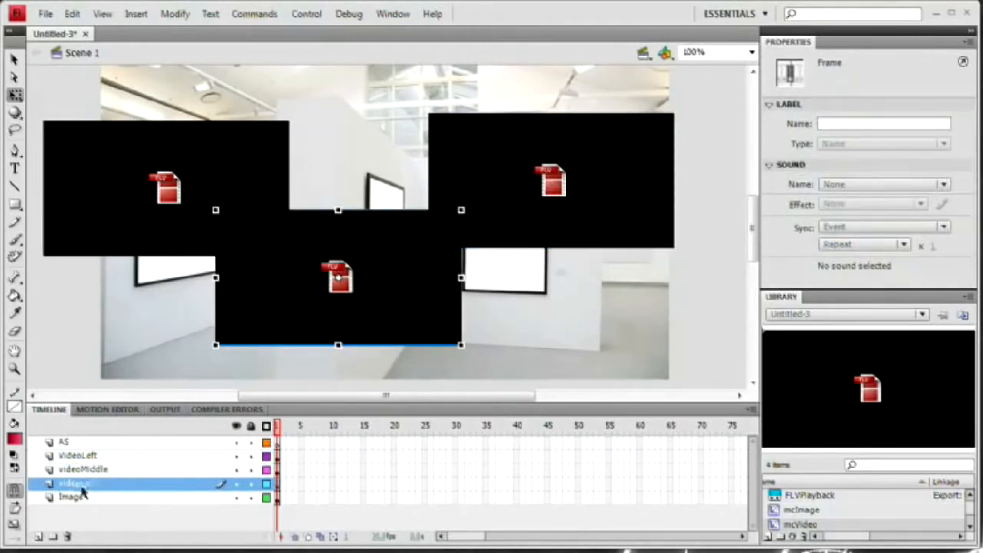
pyautogui.doubleClick(73, 484)
pyautogui.write('v')
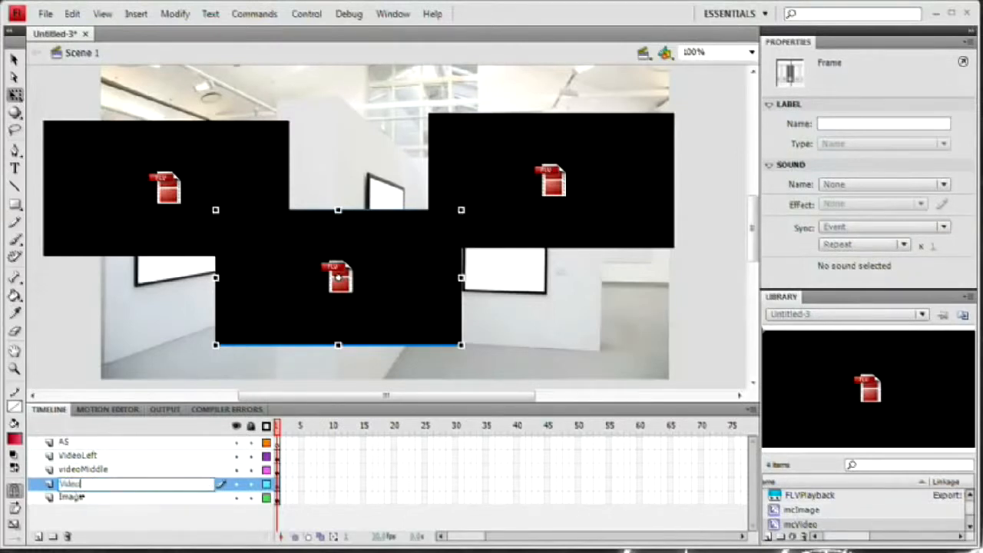
pyautogui.press('Return')
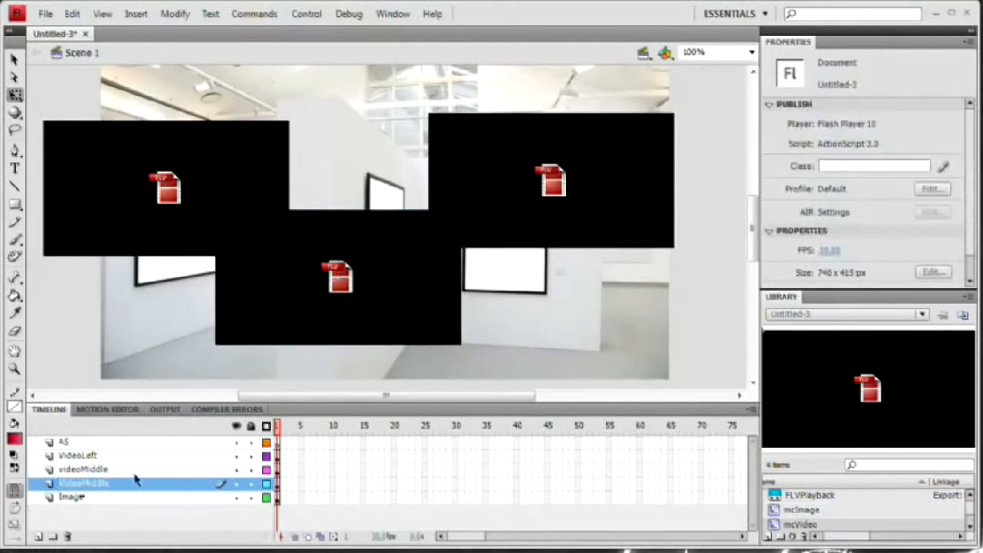
# - Rename the layer holding the rightmost clip as VideoRight
pyautogui.click(103, 469)
pyautogui.doubleClick(103, 469)
pyautogui.write('Video')
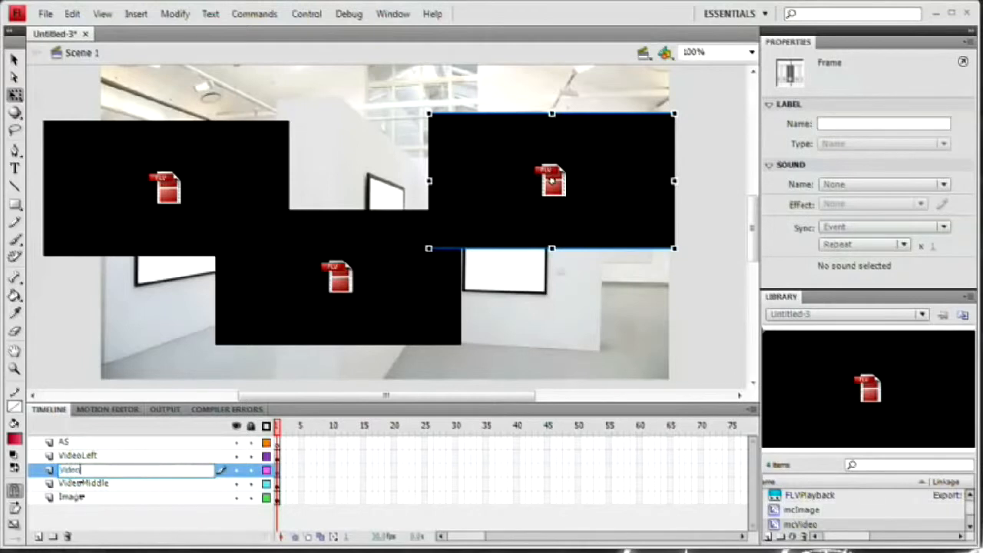
pyautogui.write('Right')
pyautogui.press('Return')
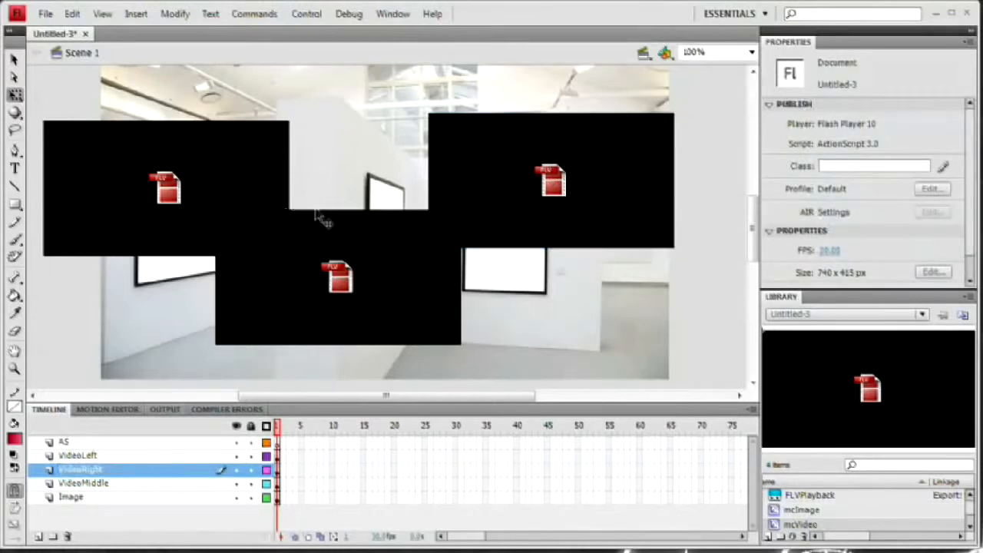
# - Move the three video clips toward the left of the gallery image to uncover the right picture frame
pyautogui.click(309, 248)
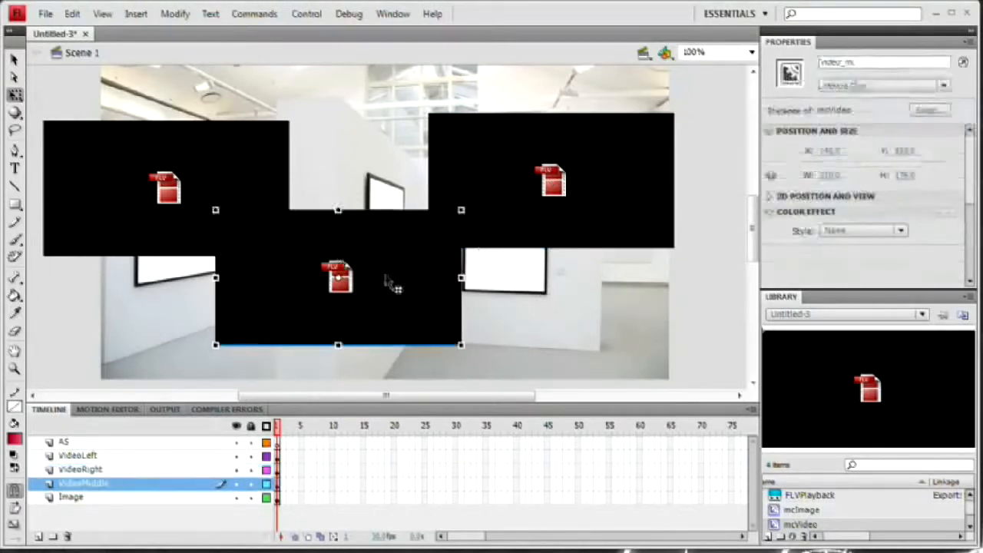
pyautogui.click(528, 181)
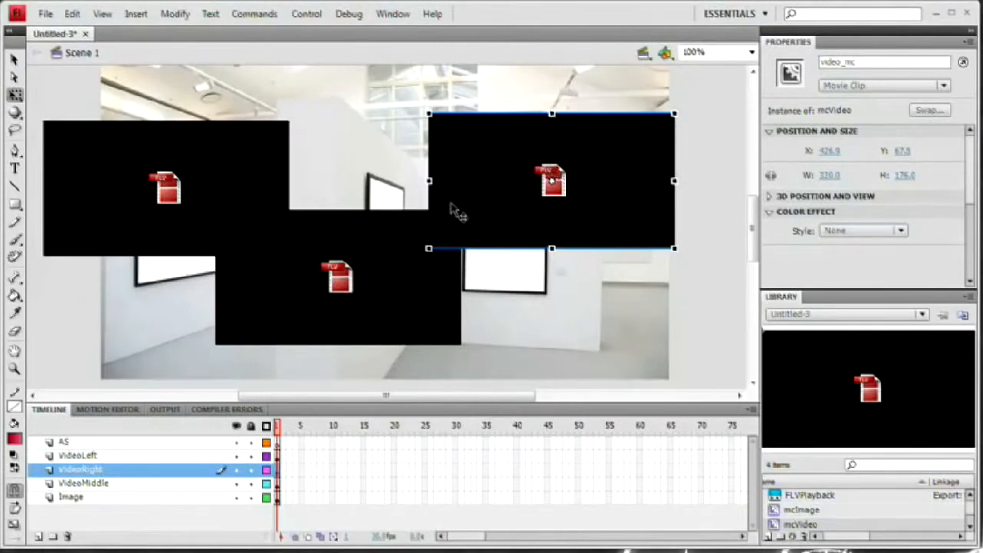
pyautogui.moveTo(408, 272); pyautogui.dragTo(214, 310)
pyautogui.moveTo(213, 187); pyautogui.dragTo(166, 132)
pyautogui.moveTo(581, 188); pyautogui.dragTo(333, 158)
# - Rotate the VideoRight clip 90 degrees so it stands upright and position it over the right picture frame
pyautogui.moveTo(409, 195); pyautogui.dragTo(515, 222)
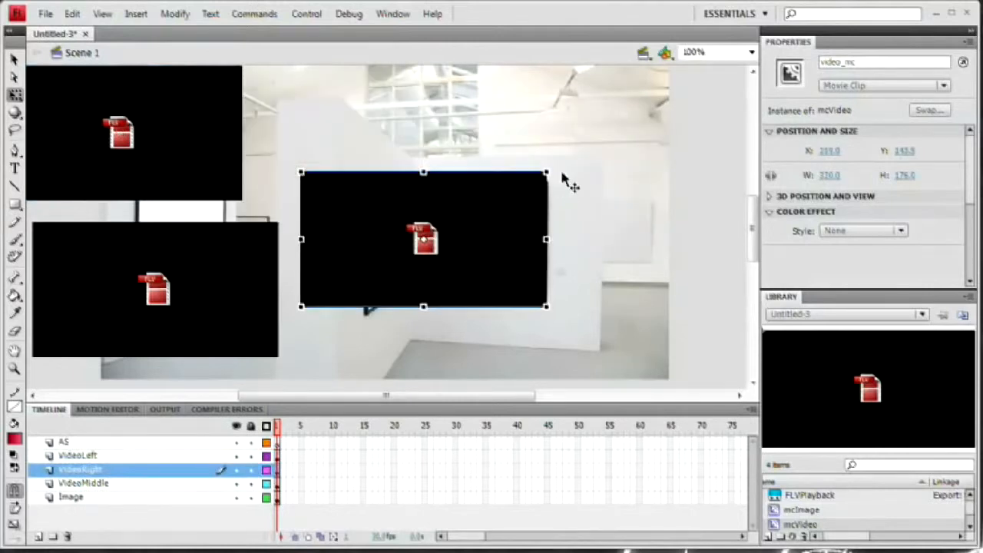
pyautogui.moveTo(558, 167); pyautogui.dragTo(498, 333)
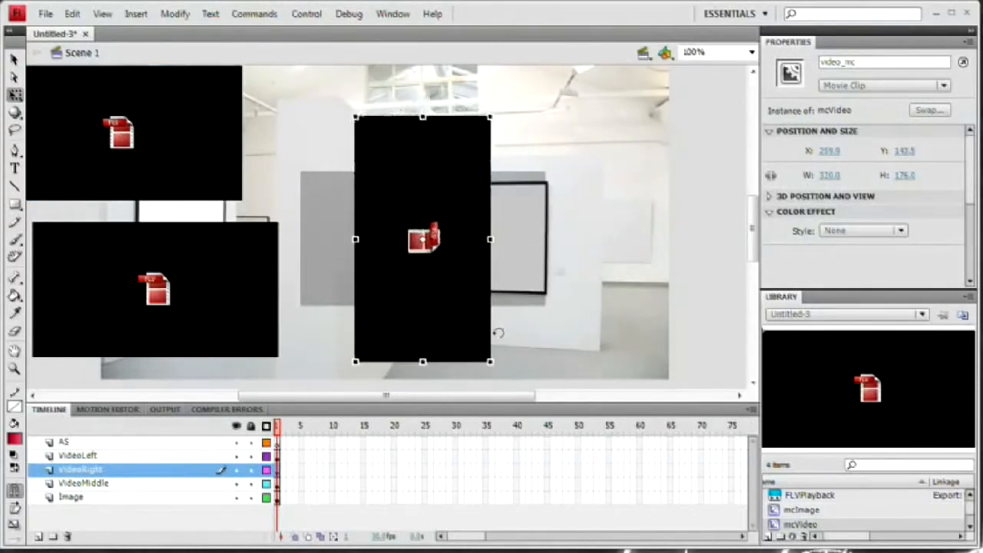
pyautogui.moveTo(477, 274); pyautogui.dragTo(531, 265)
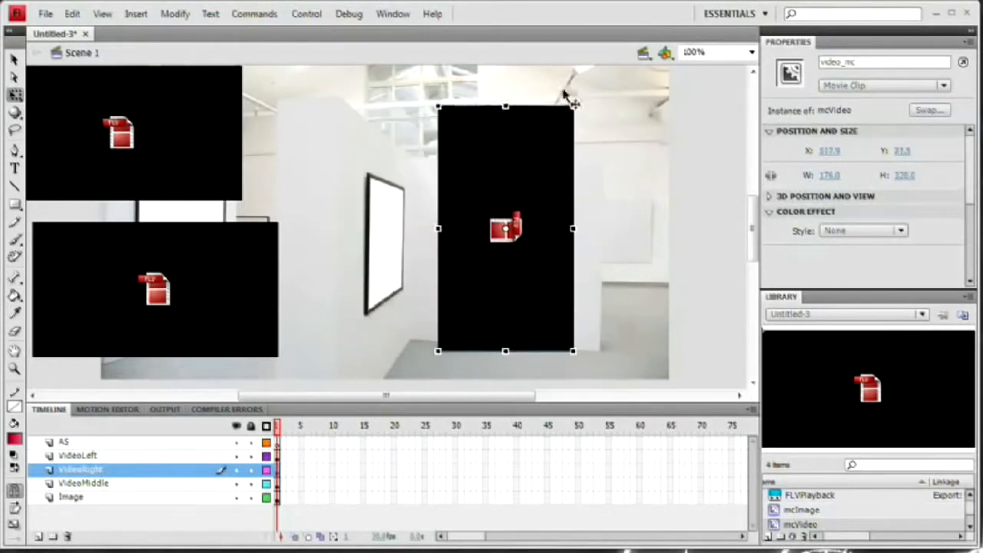
# - Scale the VideoRight clip to about 118 by 214 px over its frame and place its layer below the Image layer
pyautogui.moveTo(575, 107); pyautogui.dragTo(555, 145)
pyautogui.moveTo(531, 184); pyautogui.dragTo(535, 217)
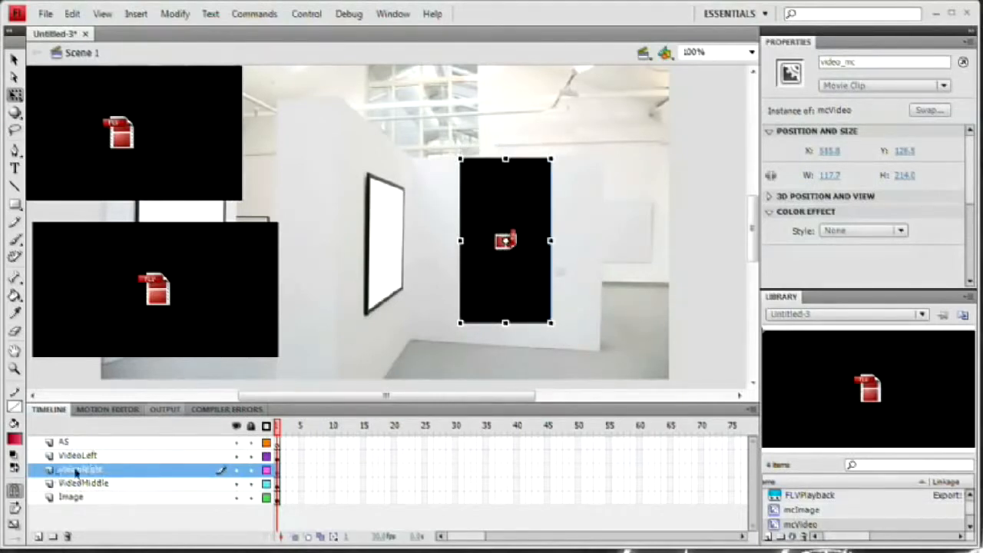
pyautogui.moveTo(89, 470); pyautogui.dragTo(87, 510)
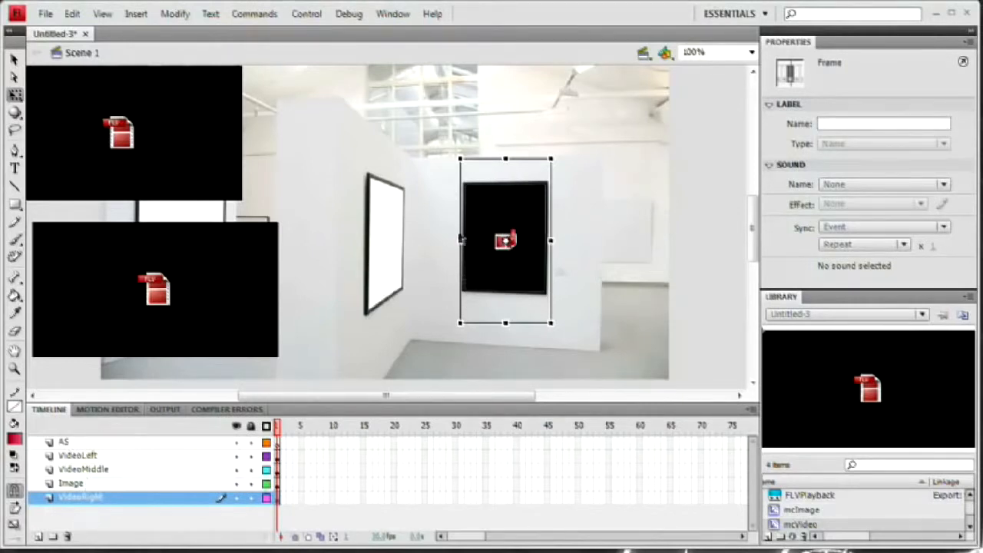
# - Rotate the VideoMiddle clip in 3D to match the angled wall's perspective and move it over the middle picture frame
pyautogui.click(155, 313)
pyautogui.moveTo(188, 305); pyautogui.dragTo(329, 305)
pyautogui.click(15, 112)
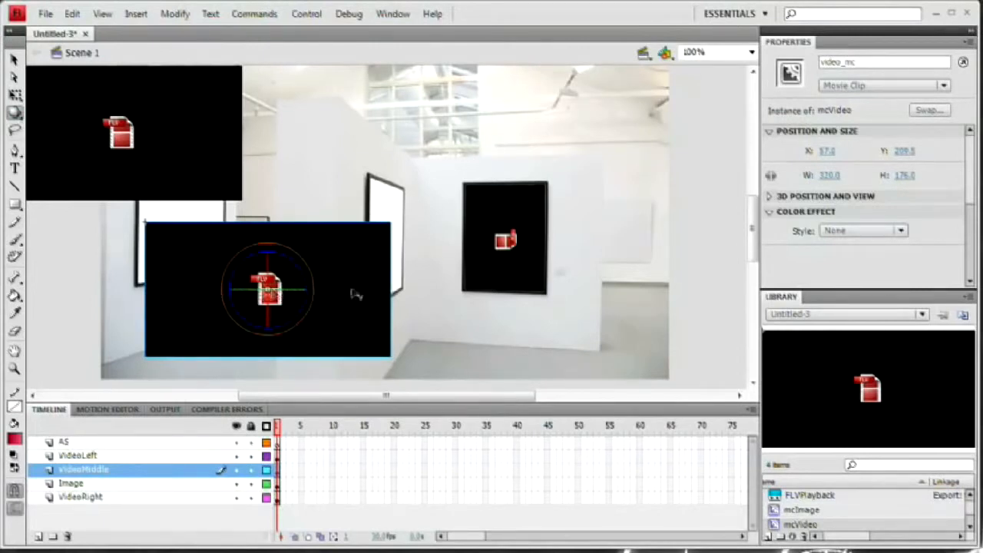
pyautogui.moveTo(298, 295); pyautogui.dragTo(280, 279)
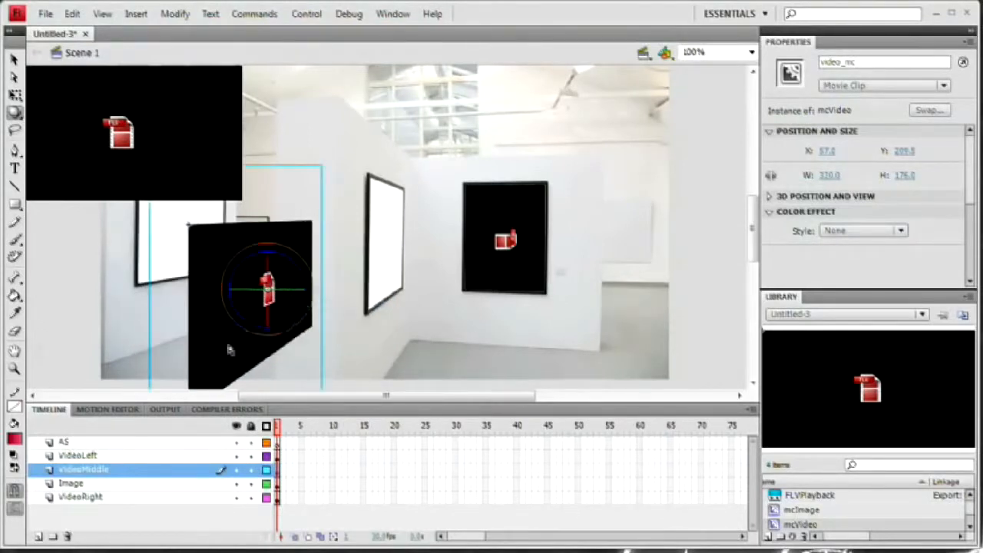
pyautogui.press('v')
pyautogui.moveTo(221, 358); pyautogui.dragTo(331, 327)
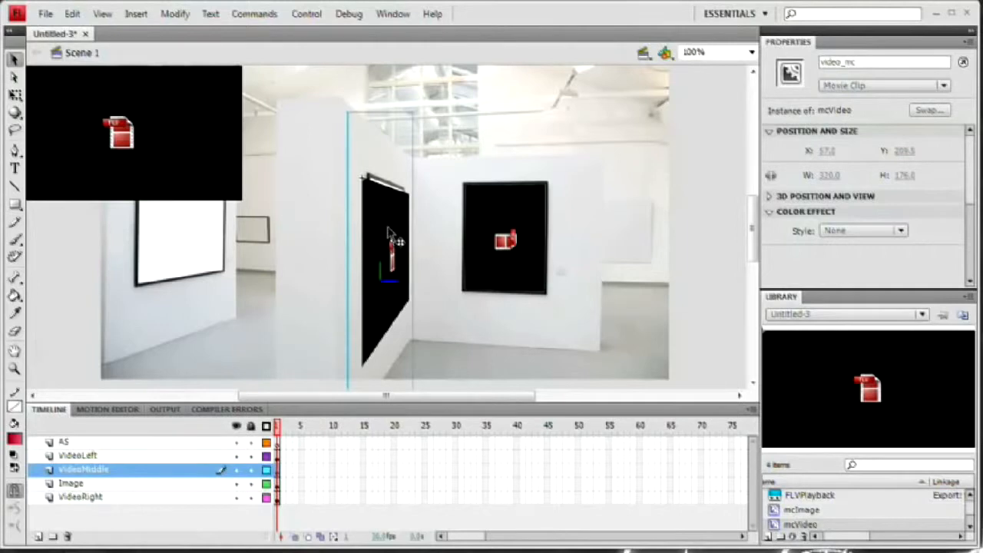
# - Resize the VideoMiddle clip to about 282 by 150 px with Free Transform and fit it over the middle frame
pyautogui.click(15, 95)
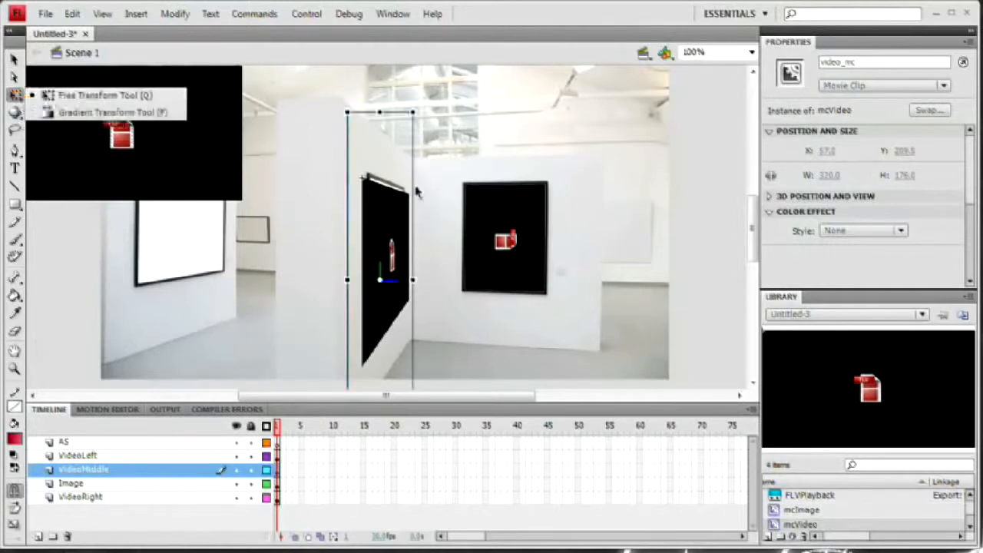
pyautogui.moveTo(413, 280); pyautogui.dragTo(408, 280)
pyautogui.moveTo(384, 314); pyautogui.dragTo(384, 292)
pyautogui.moveTo(409, 96); pyautogui.dragTo(389, 134)
pyautogui.moveTo(391, 286); pyautogui.dragTo(402, 293)
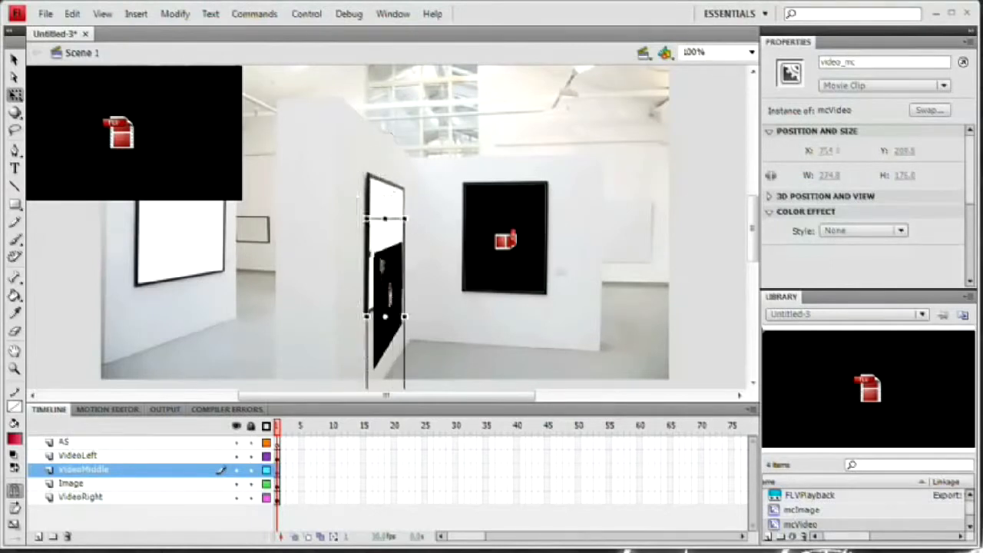
pyautogui.moveTo(377, 325); pyautogui.dragTo(394, 224)
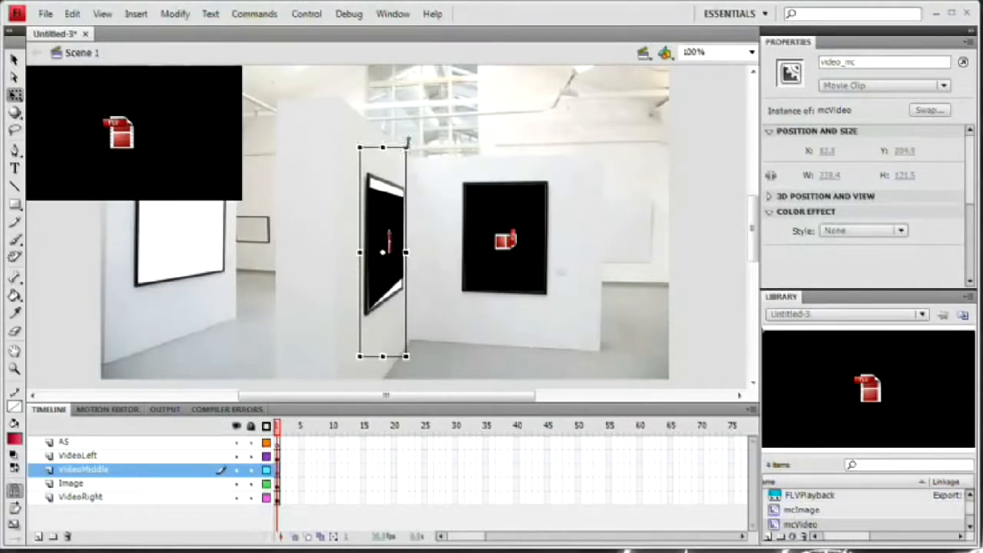
pyautogui.moveTo(408, 142); pyautogui.dragTo(427, 150)
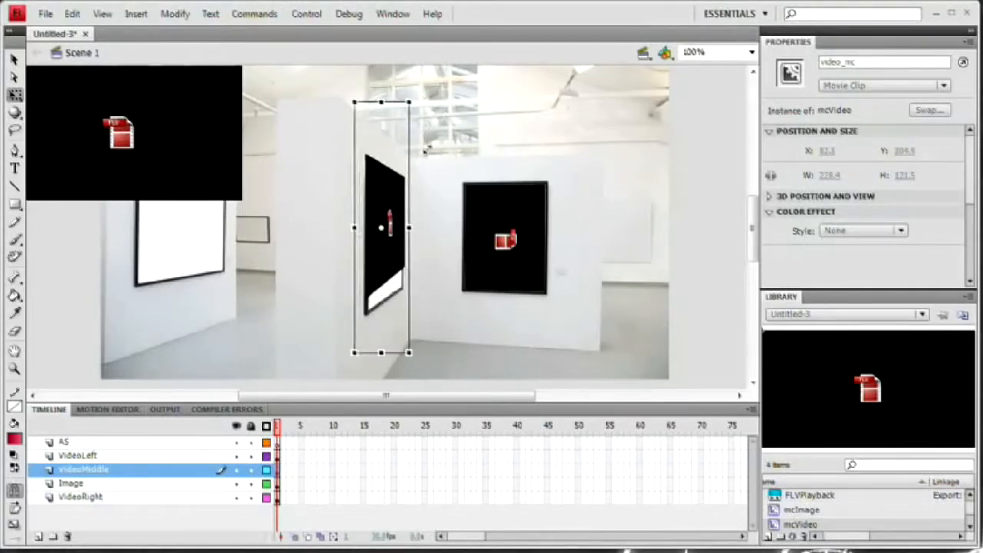
pyautogui.moveTo(392, 194); pyautogui.dragTo(396, 215)
pyautogui.moveTo(411, 372); pyautogui.dragTo(424, 383)
# - Nudge the VideoMiddle clip down and right to cover the middle frame, and move its layer below VideoRight
pyautogui.press('Down')
pyautogui.press('Down')
pyautogui.press('Down')
pyautogui.press('Down')
pyautogui.press('Down')
pyautogui.press('Down')
pyautogui.press('Down')
pyautogui.press('Down')
pyautogui.press('Right')
pyautogui.press('Right')
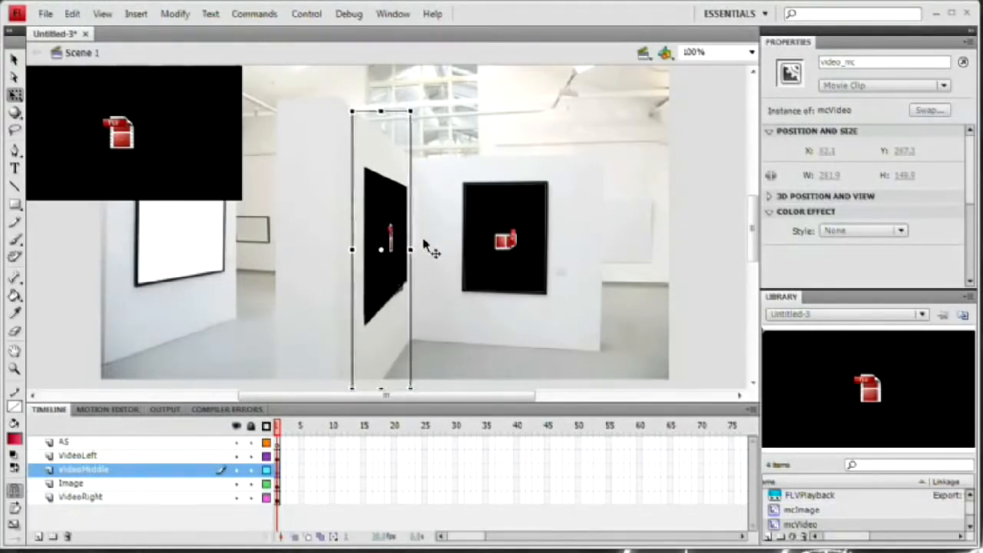
pyautogui.press('Down')
pyautogui.press('Down')
pyautogui.press('Down')
pyautogui.press('Down')
pyautogui.press('Down')
pyautogui.press('Right')
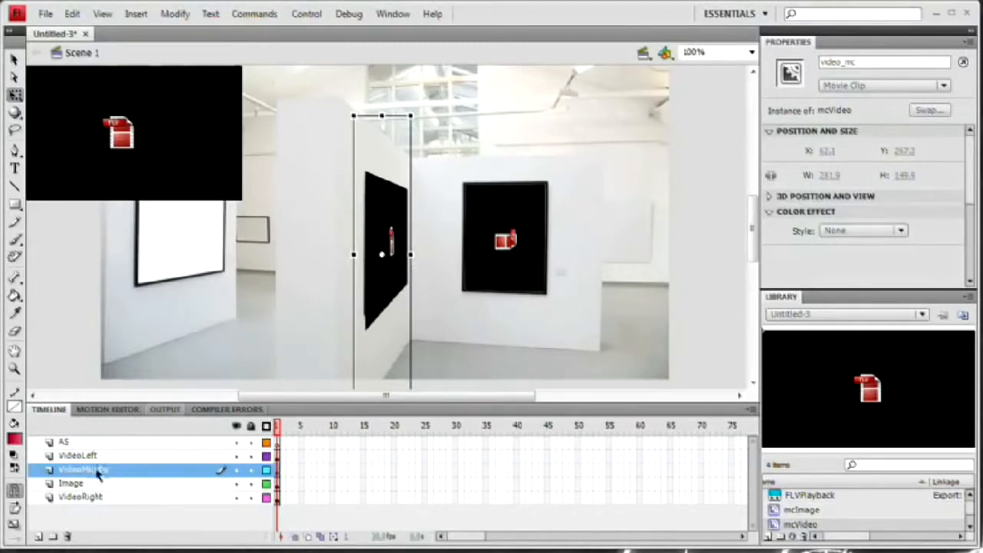
pyautogui.moveTo(97, 474); pyautogui.dragTo(99, 500)
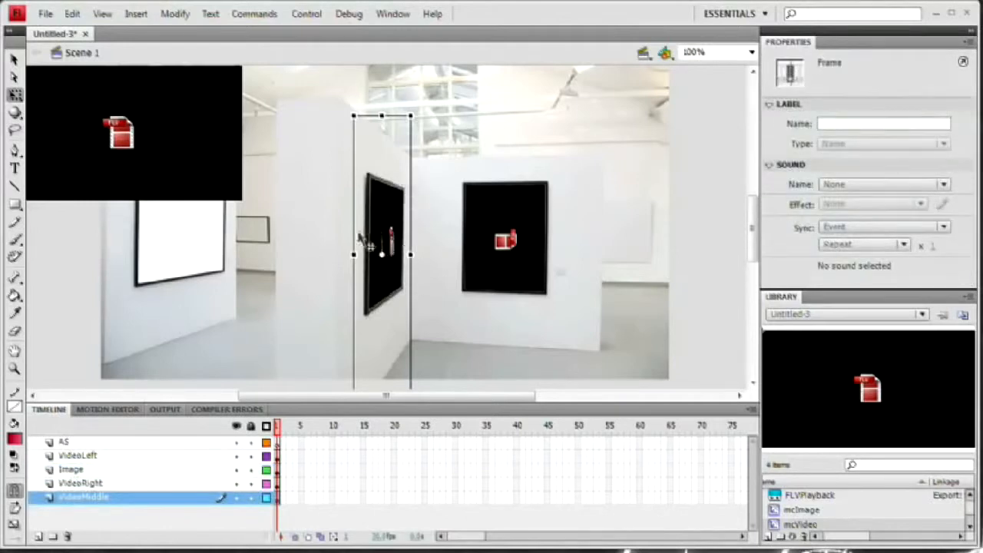
# - Move the VideoLeft clip over the left picture frame and rotate it in 3D toward the left wall's perspective
pyautogui.moveTo(196, 132); pyautogui.dragTo(235, 238)
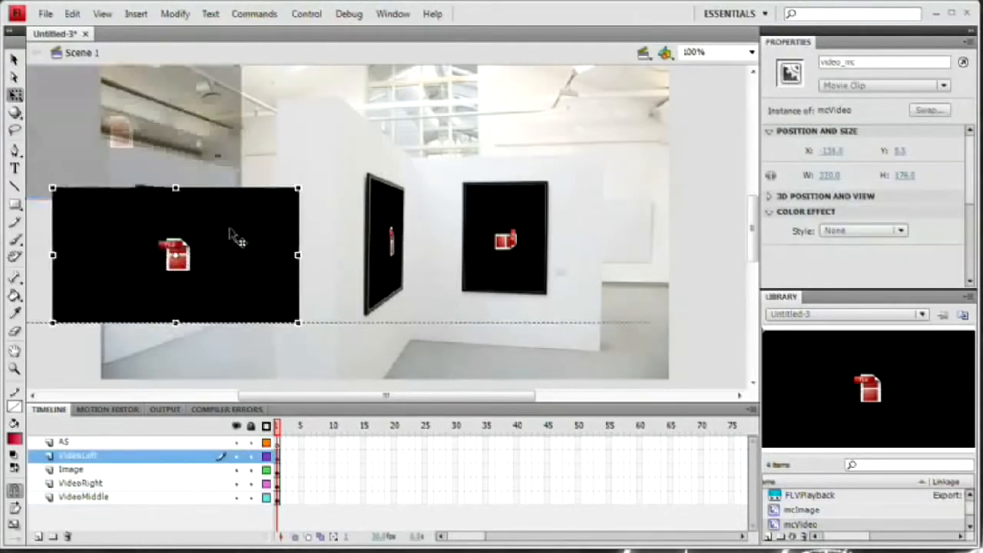
pyautogui.click(14, 112)
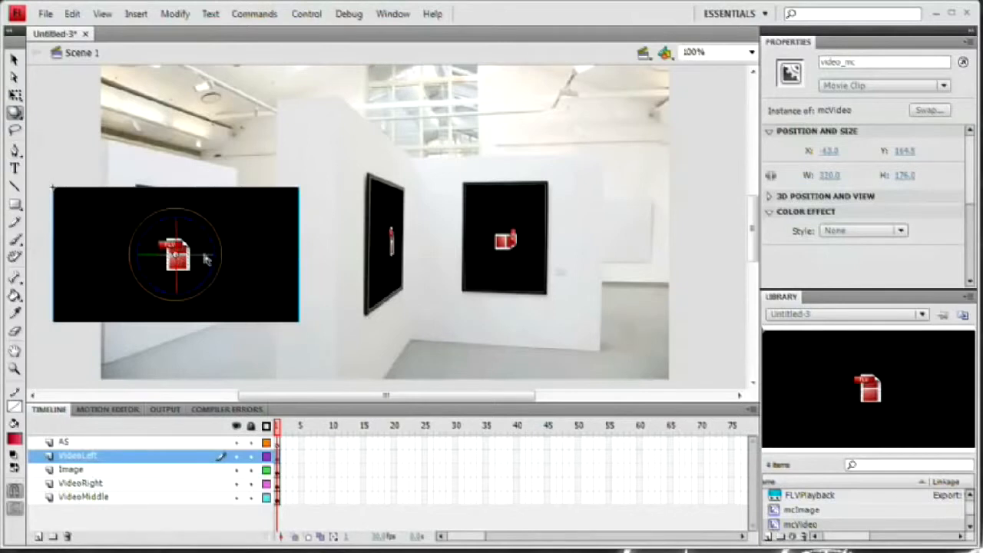
pyautogui.moveTo(206, 260); pyautogui.dragTo(201, 233)
pyautogui.press('v')
pyautogui.moveTo(253, 252)
pyautogui.mouseDown()
pyautogui.moveTo(256, 277)
pyautogui.moveTo(252, 255)
pyautogui.moveTo(277, 244)
pyautogui.moveTo(257, 250)
pyautogui.mouseUp()
# - Scale the VideoLeft clip down to about 159 by 92 px around the left picture frame
pyautogui.click(14, 93)
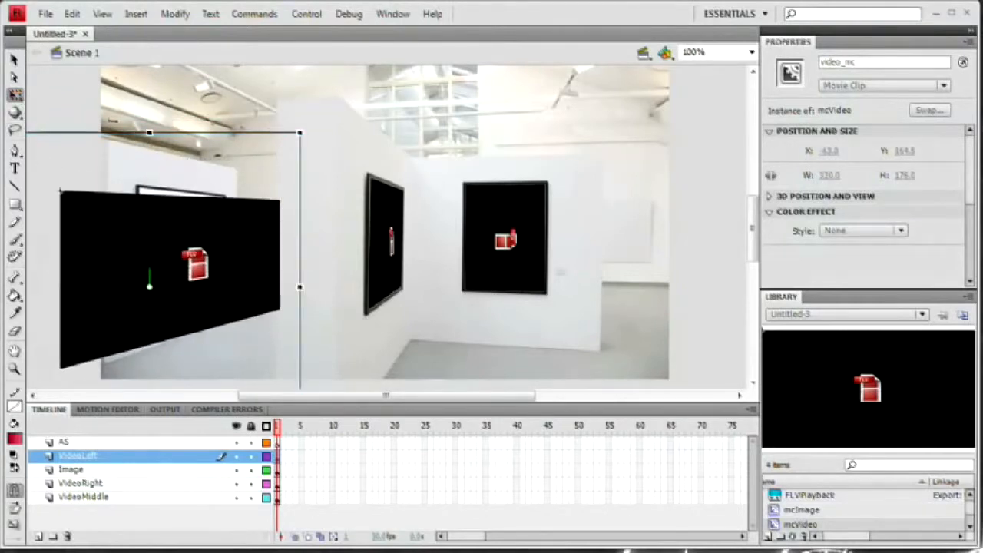
pyautogui.moveTo(301, 132); pyautogui.dragTo(218, 231)
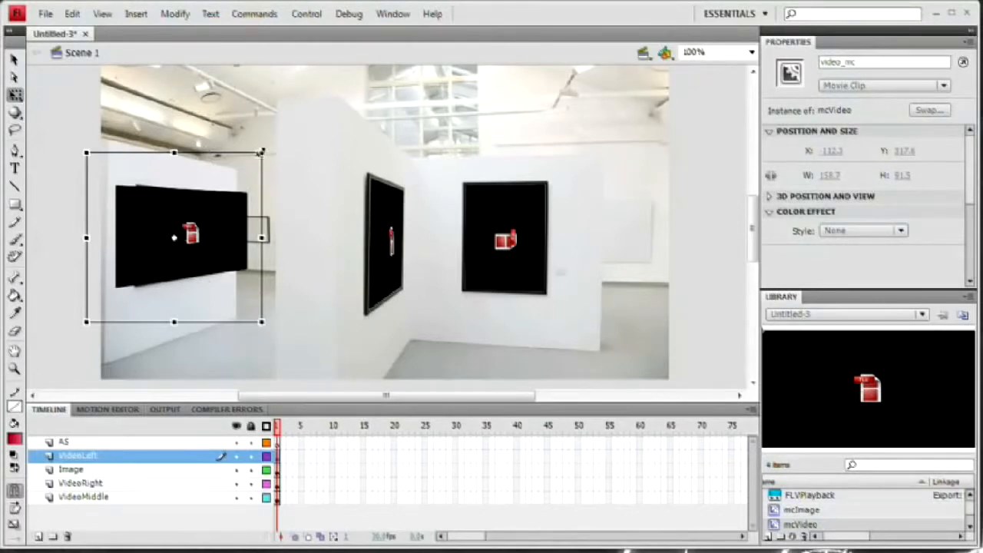
pyautogui.moveTo(261, 152)
pyautogui.mouseDown()
pyautogui.moveTo(255, 162)
pyautogui.moveTo(274, 153)
pyautogui.mouseUp()
# - Adjust the VideoLeft clip's 3D rotation slightly and reposition it to cover the left picture frame
pyautogui.click(15, 112)
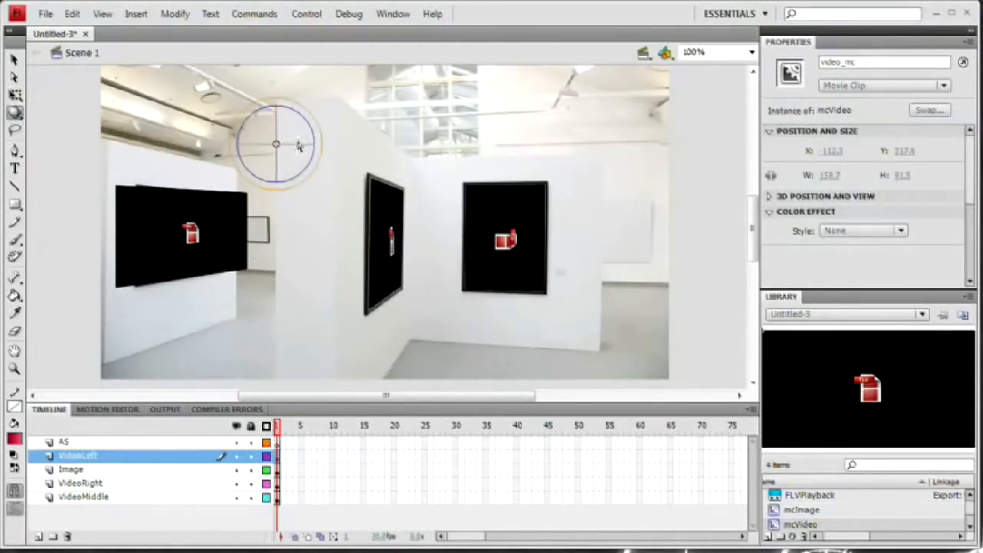
pyautogui.moveTo(299, 146); pyautogui.dragTo(294, 143)
pyautogui.press('v')
pyautogui.moveTo(230, 235)
pyautogui.mouseDown()
pyautogui.moveTo(208, 244)
pyautogui.moveTo(223, 231)
pyautogui.mouseUp()
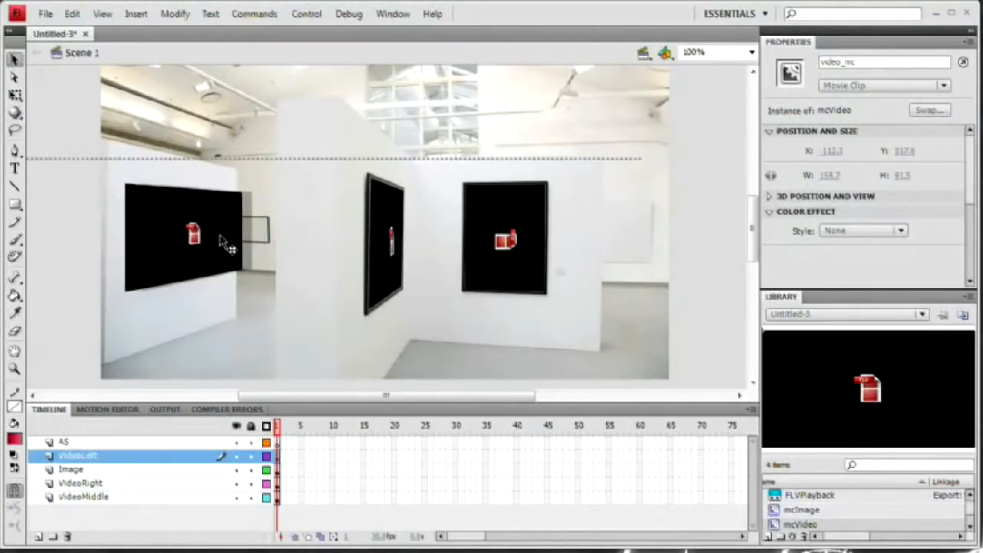
# - Move the VideoLeft layer below VideoMiddle and lock the Image layer
pyautogui.moveTo(109, 489); pyautogui.dragTo(105, 503)
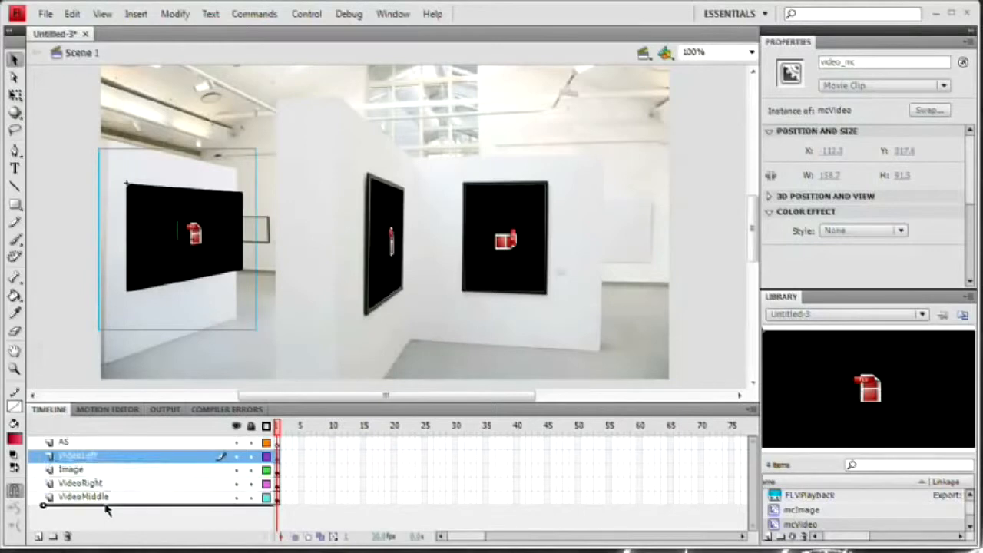
pyautogui.click(190, 329)
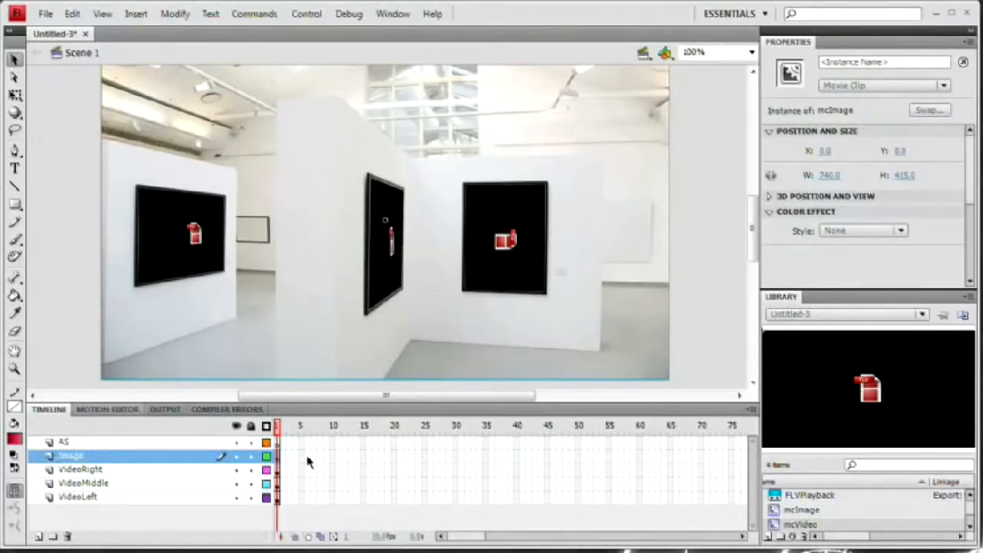
pyautogui.click(250, 456)
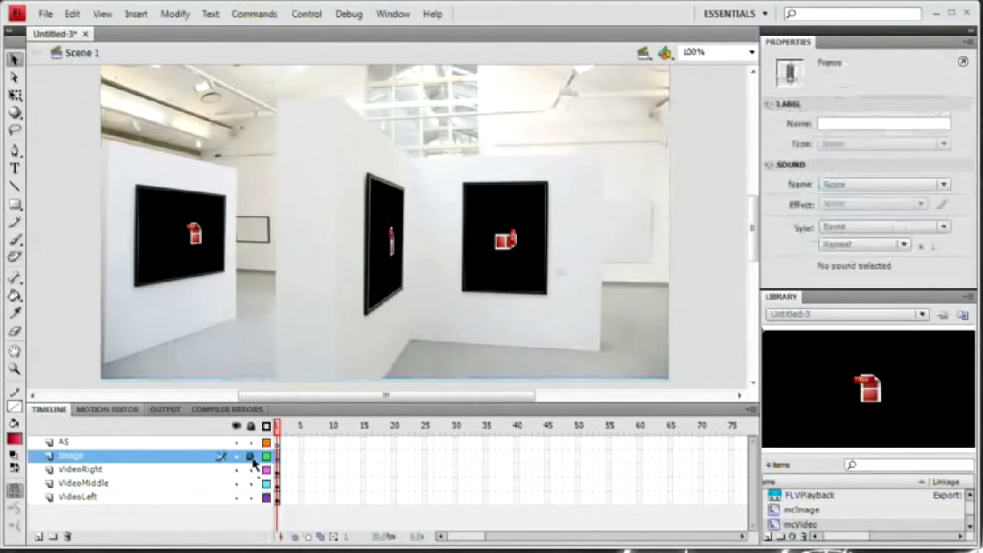
# - Check the instance names of the left, middle and right video clips
pyautogui.click(168, 238)
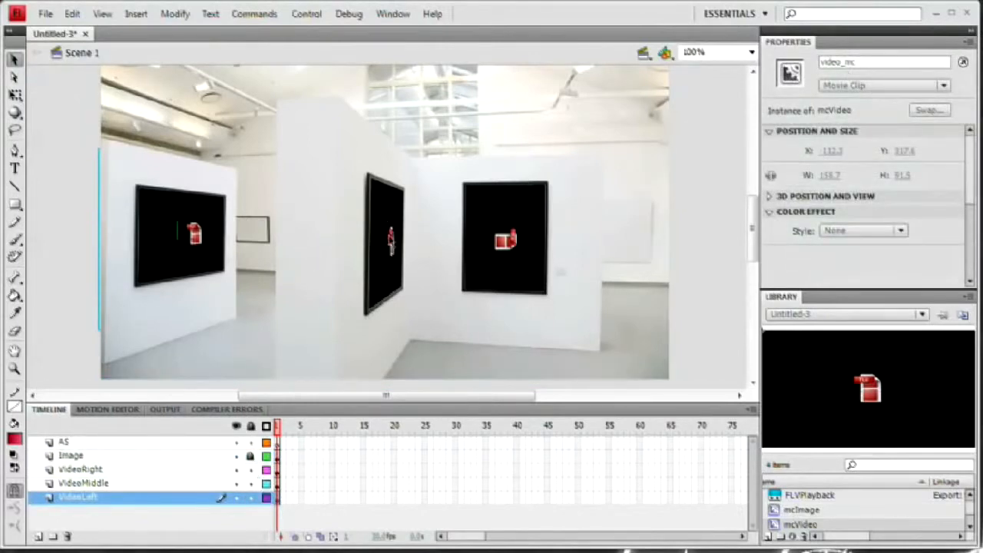
pyautogui.click(389, 240)
pyautogui.click(840, 63)
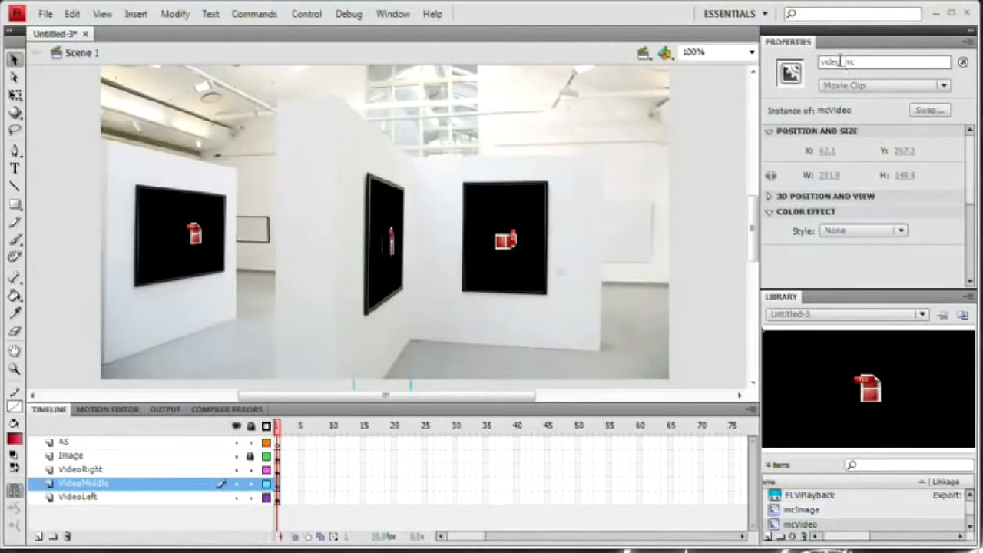
pyautogui.click(507, 227)
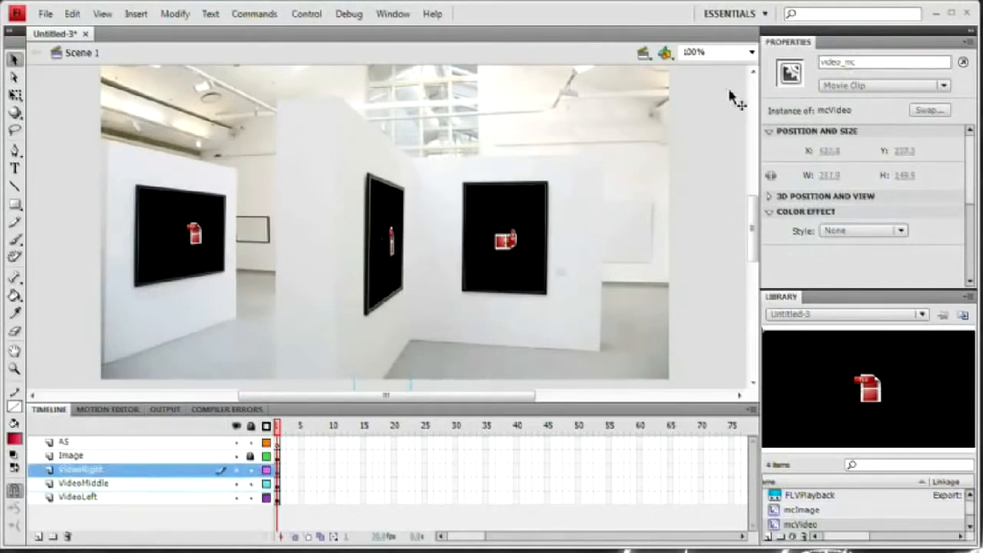
# - Rename the VideoRight clip's instance to video3_mc
pyautogui.click(844, 62)
pyautogui.write('3')
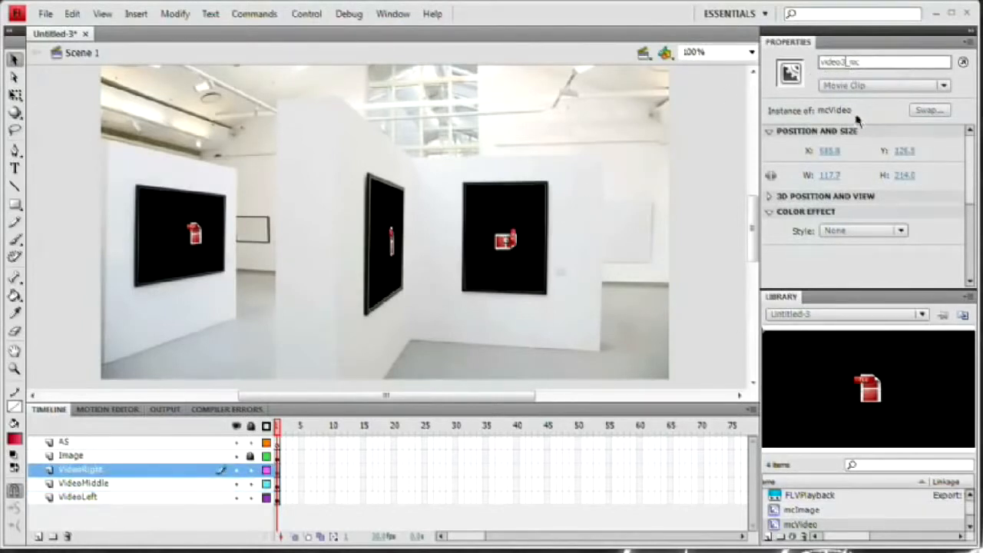
pyautogui.click(707, 282)
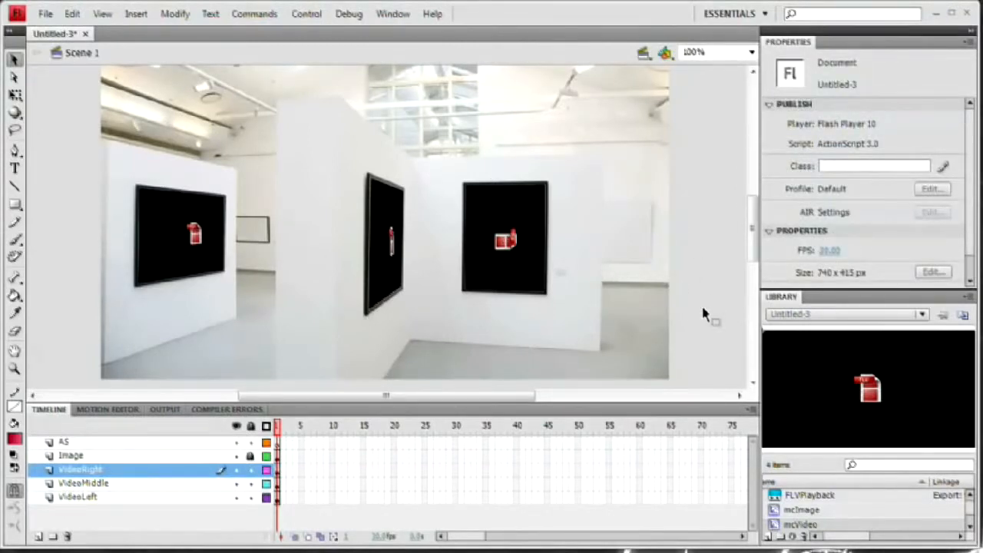
# - Test the movie to preview the video playing in all three picture frames, and close the preview
pyautogui.hotkey('ctrl', 'Return')
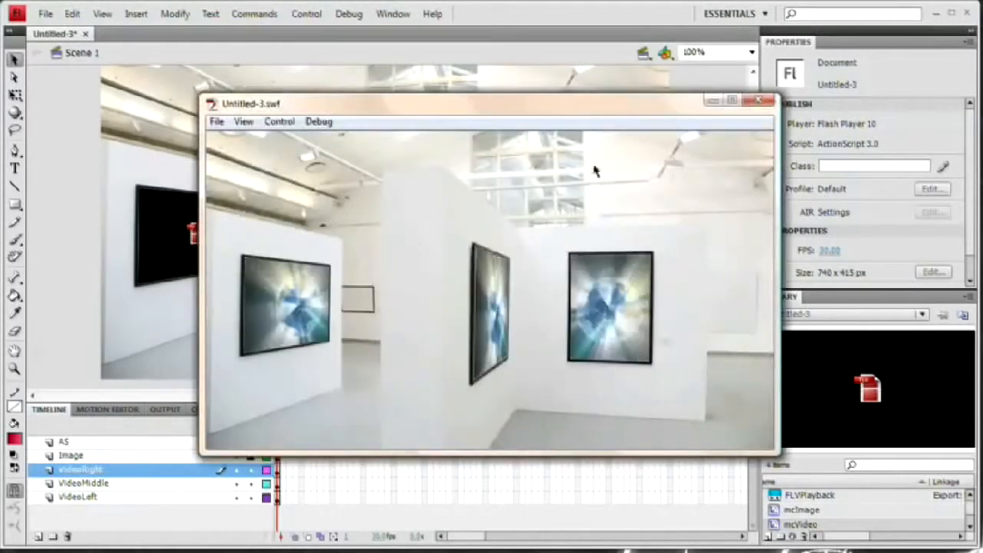
pyautogui.moveTo(583, 101); pyautogui.dragTo(546, 92)
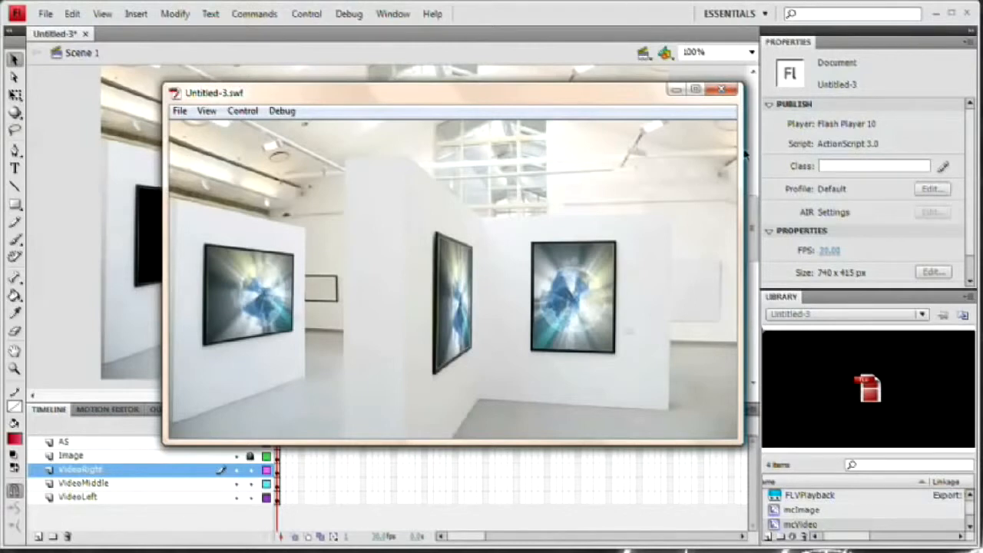
pyautogui.click(721, 89)
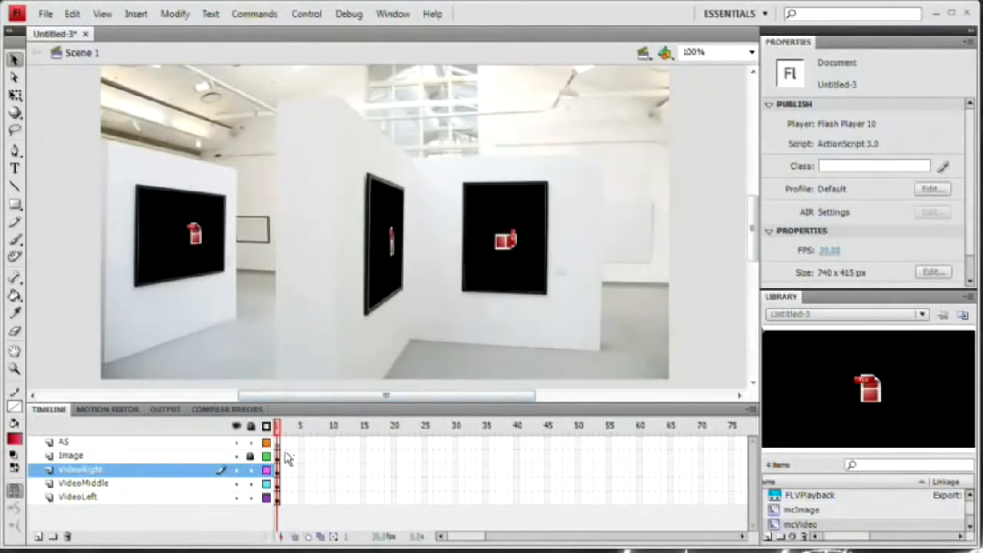
# - Add the statement import fl.video.VideoEvent; to the script on the AS layer's first frame
pyautogui.click(277, 444)
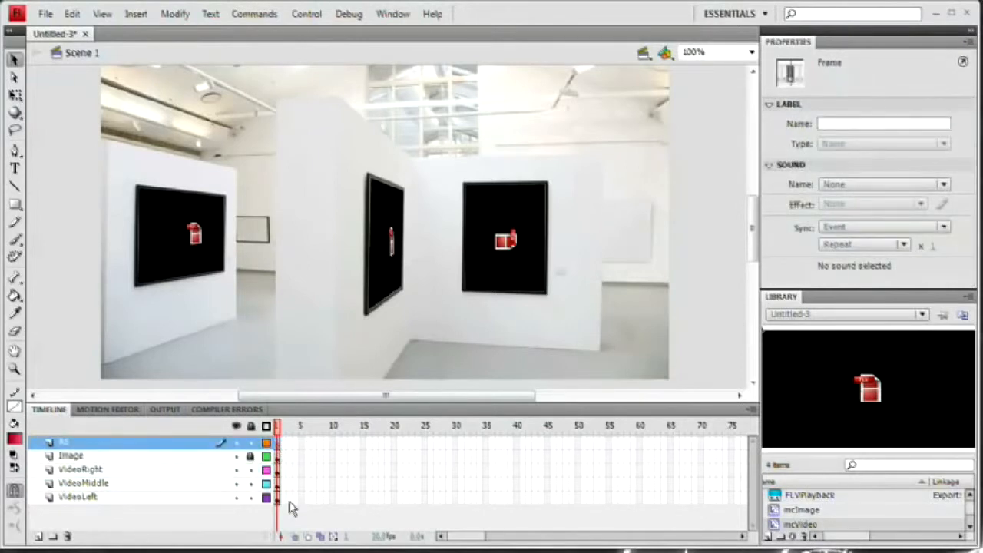
pyautogui.press('F9')
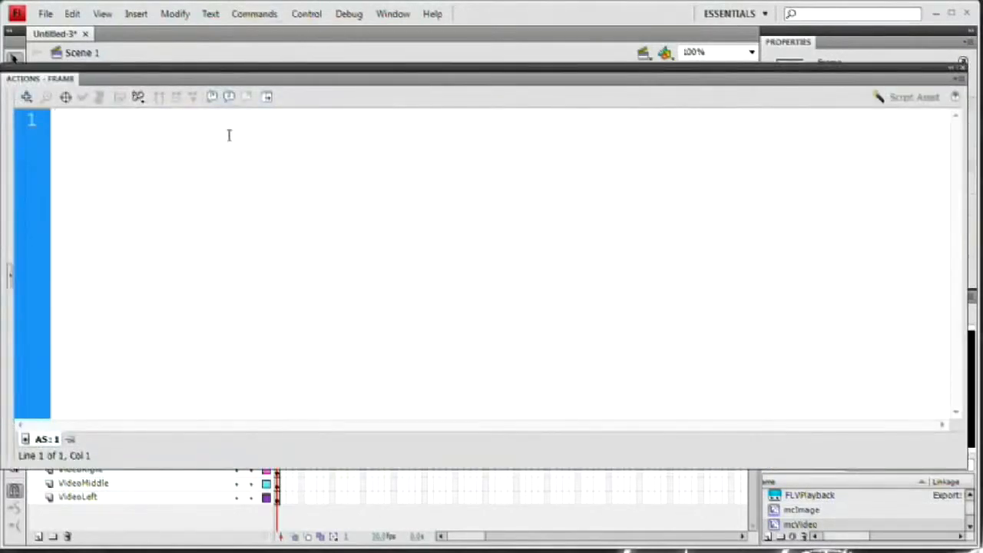
pyautogui.write('import ')
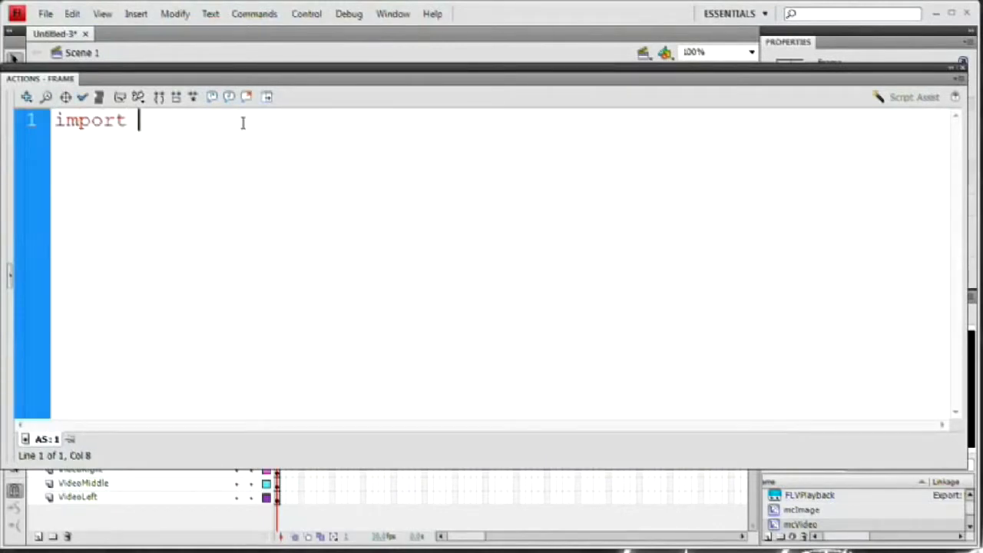
pyautogui.write('fl')
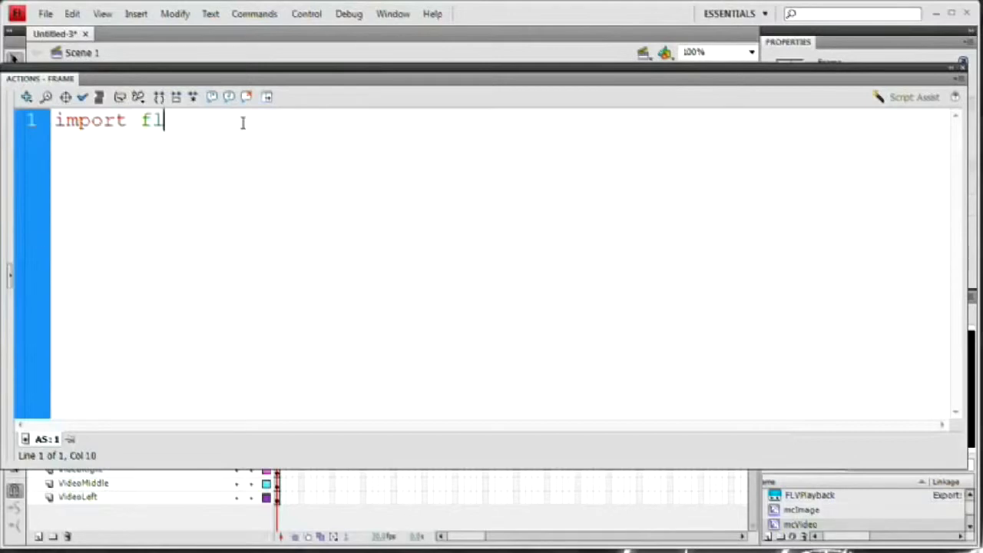
pyautogui.write('.')
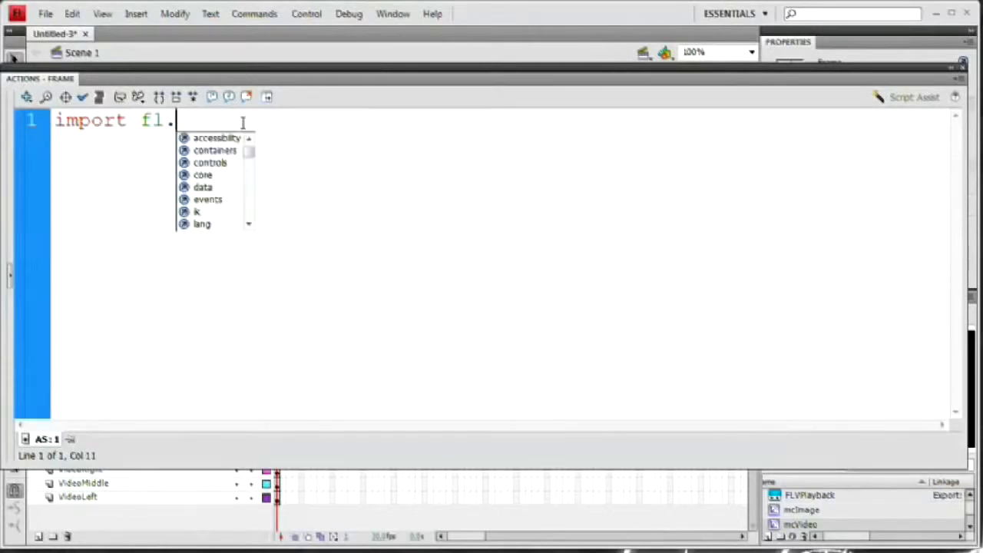
pyautogui.write('video')
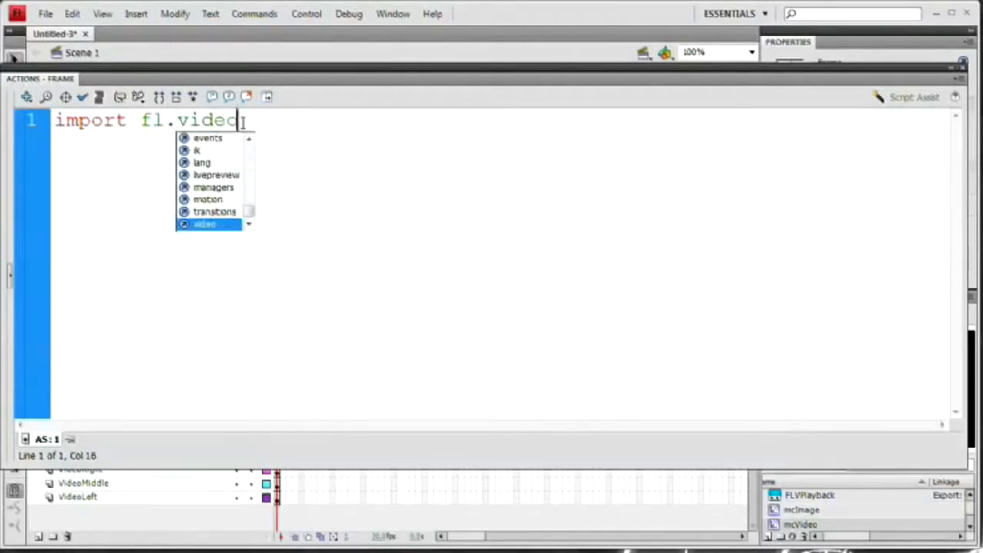
pyautogui.write('.Video')
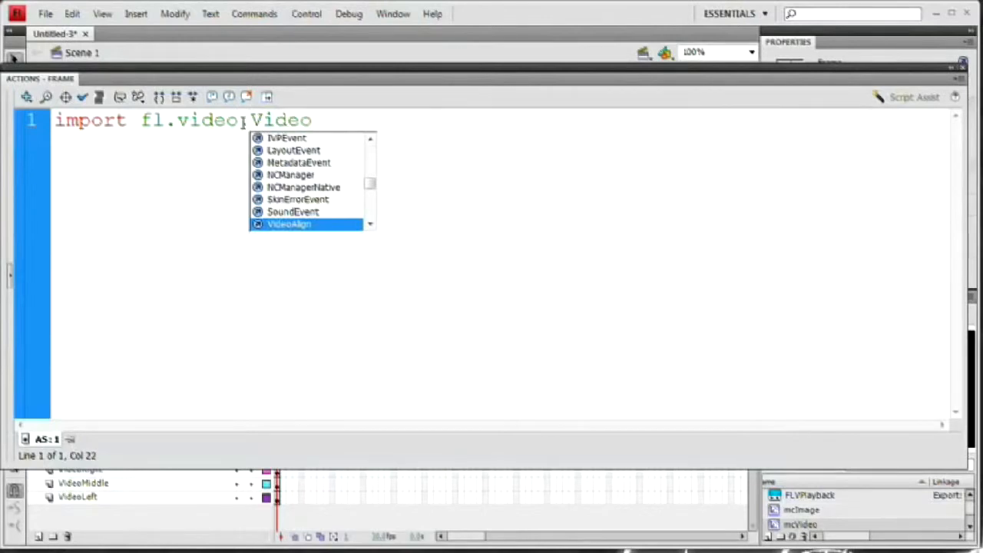
pyautogui.write('Event')
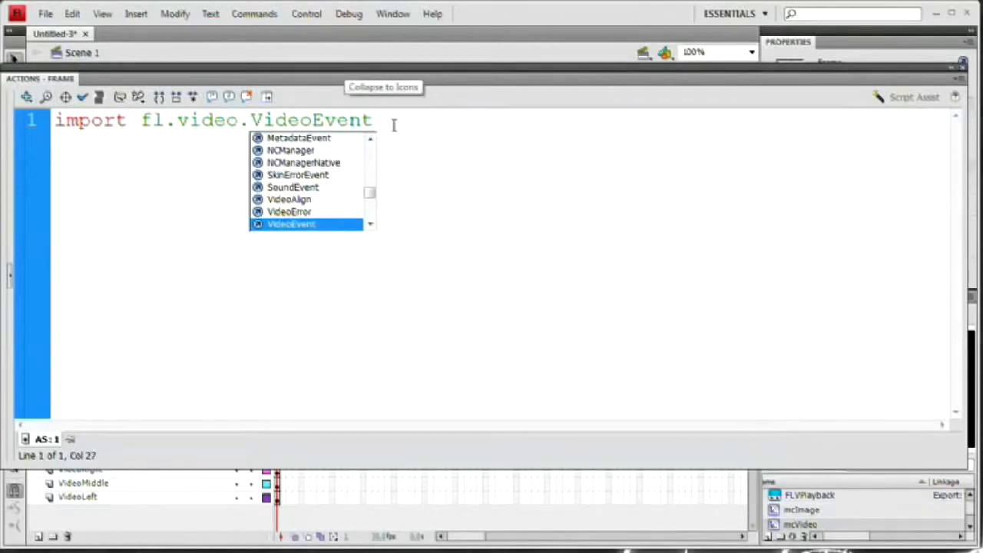
pyautogui.write(';')
pyautogui.press('Return')
pyautogui.press('Return')
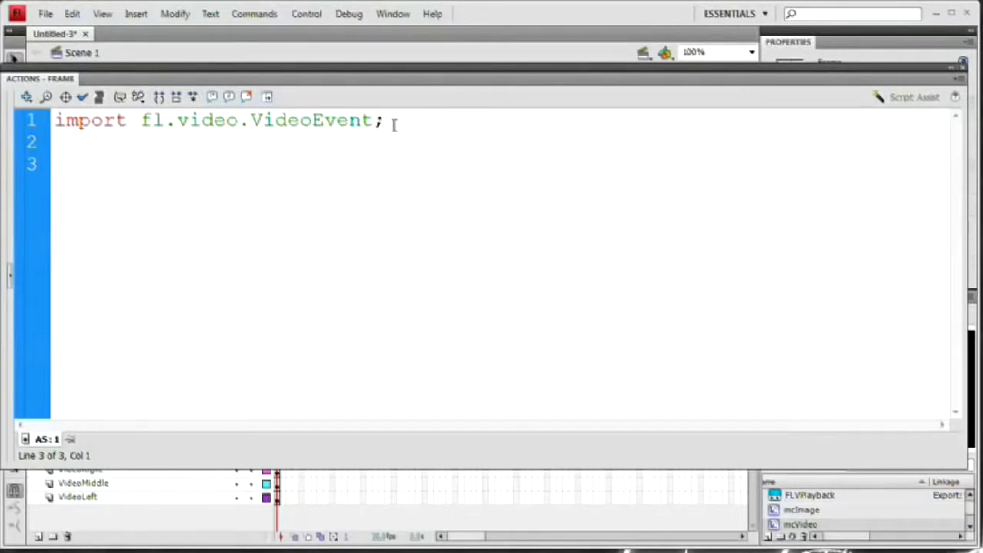
# - Add a VideoEvent.COMPLETE event listener to video_mc.video_flv that calls videoDoneF
pyautogui.write('video_mc')
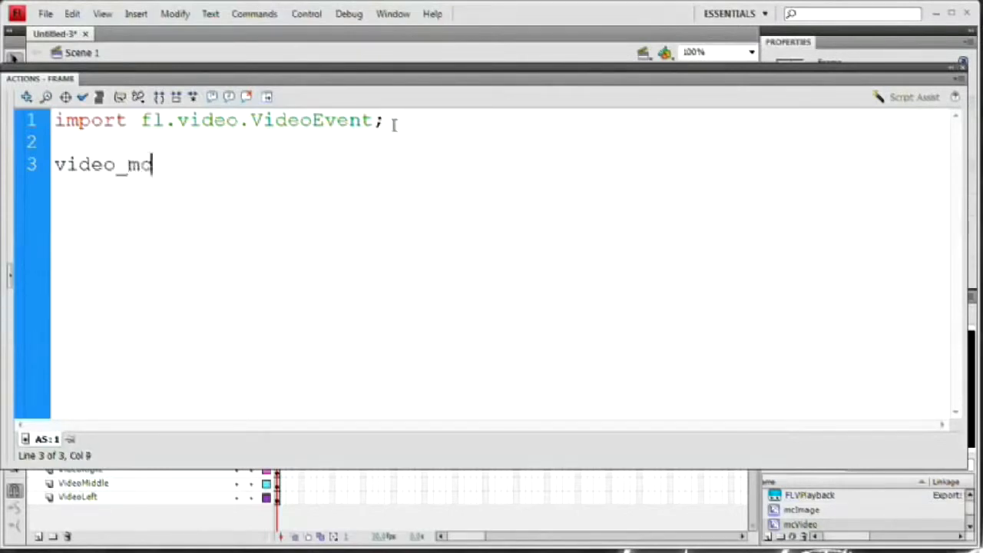
pyautogui.press('F9')
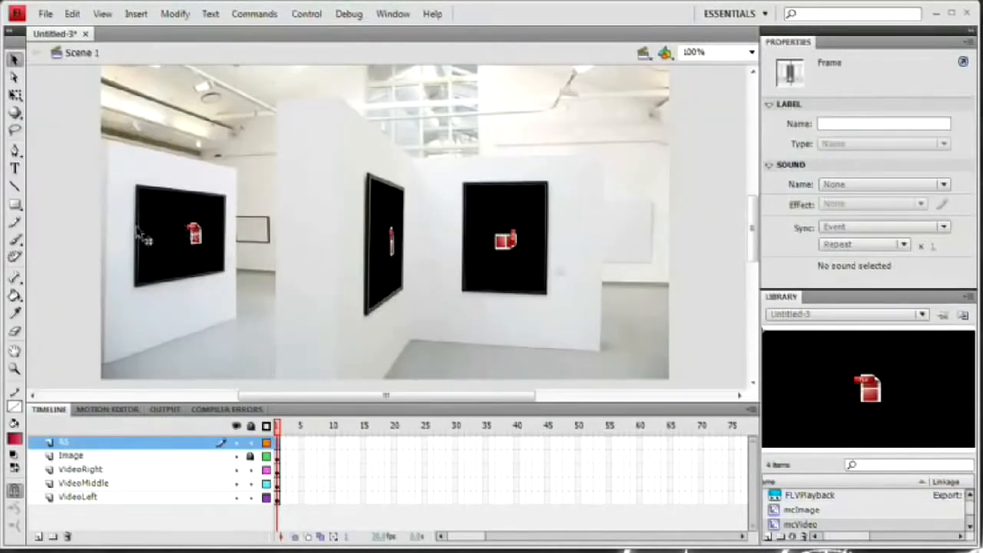
pyautogui.press('F9')
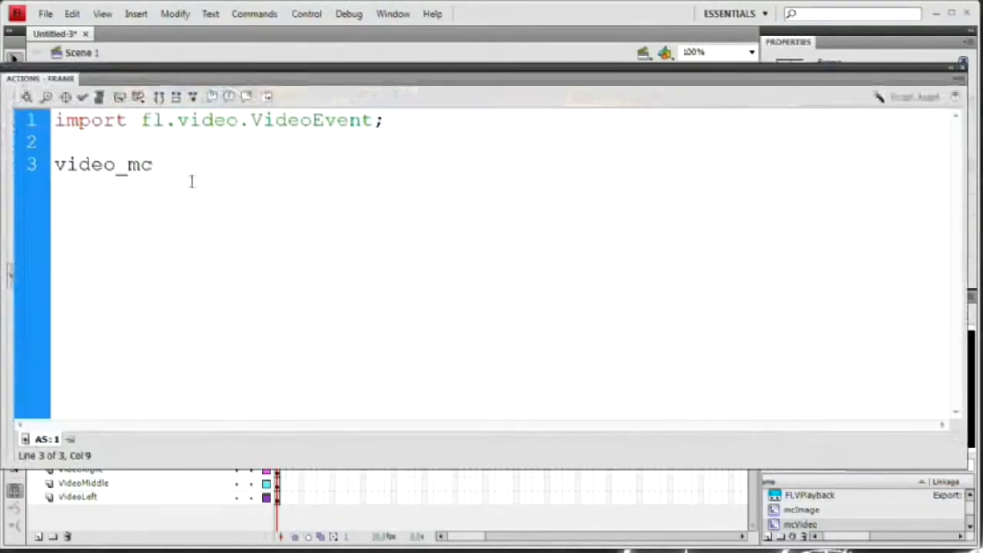
pyautogui.write('.')
pyautogui.write('video')
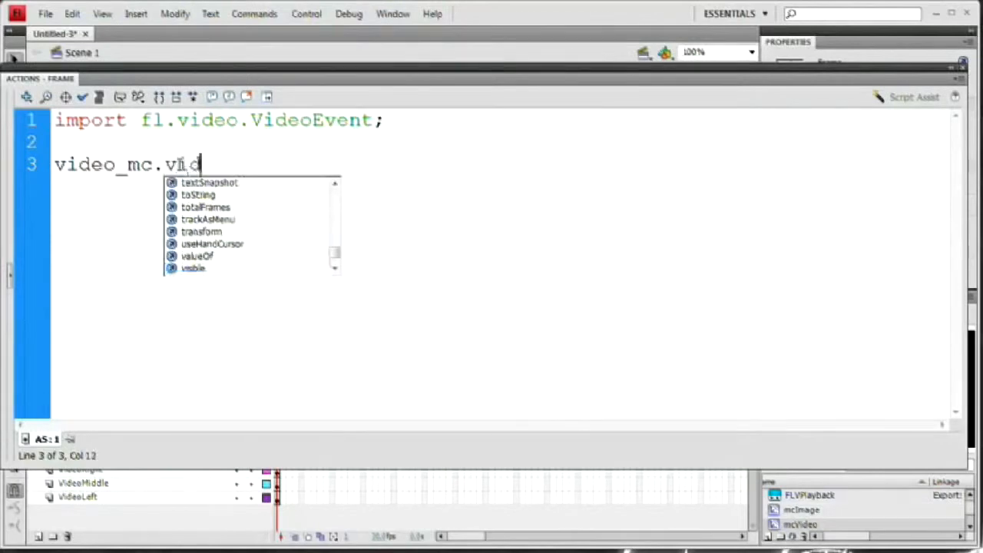
pyautogui.write('_flv')
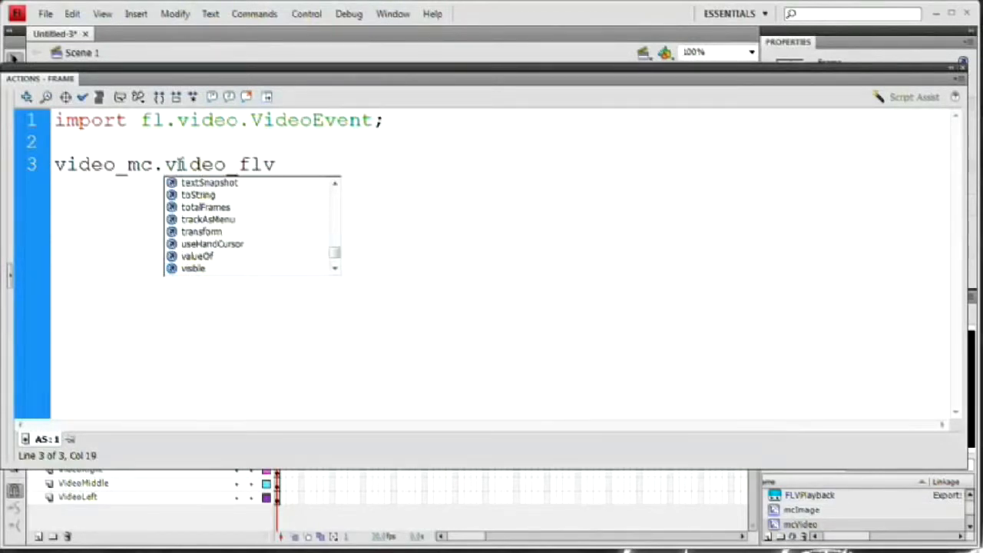
pyautogui.write('.add')
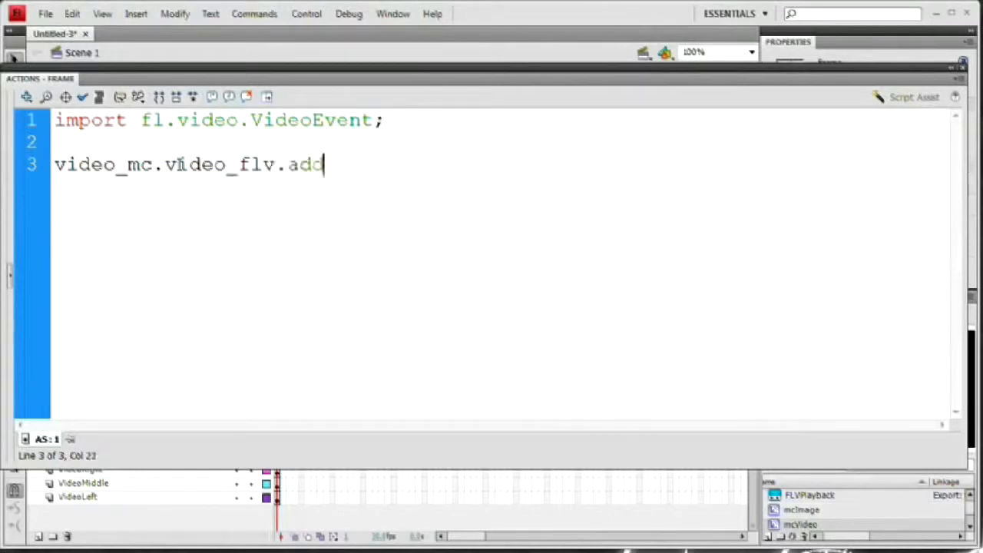
pyautogui.write('EventLis')
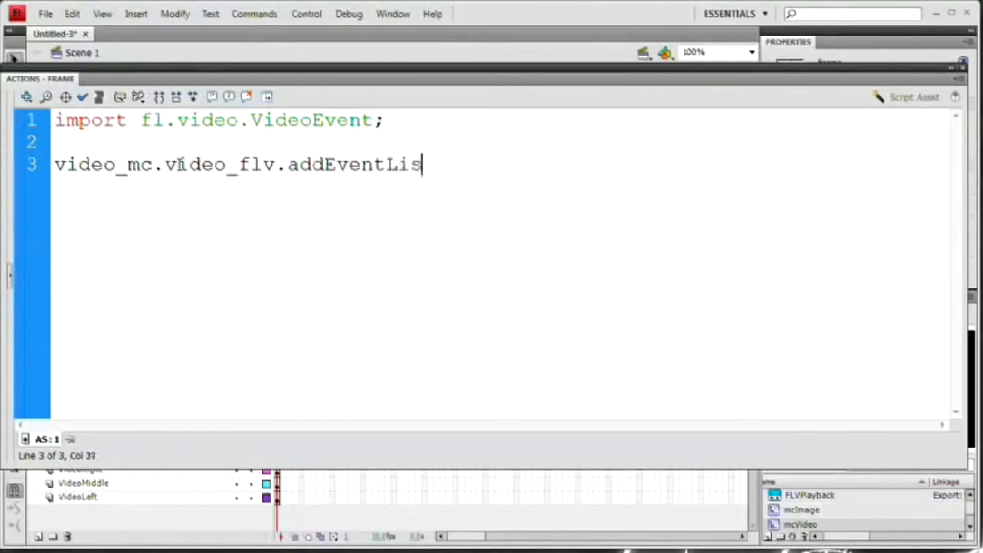
pyautogui.write('tener(')
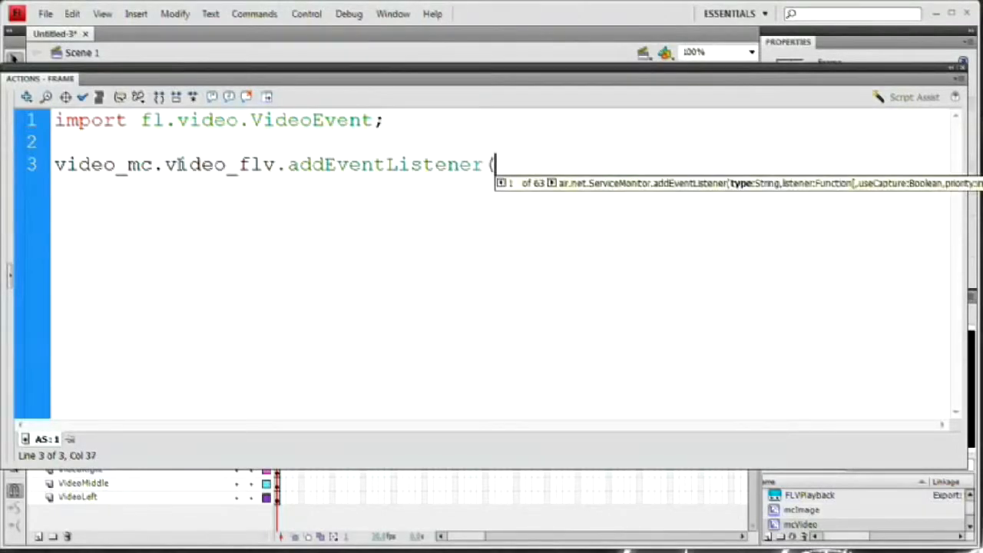
pyautogui.write('Video')
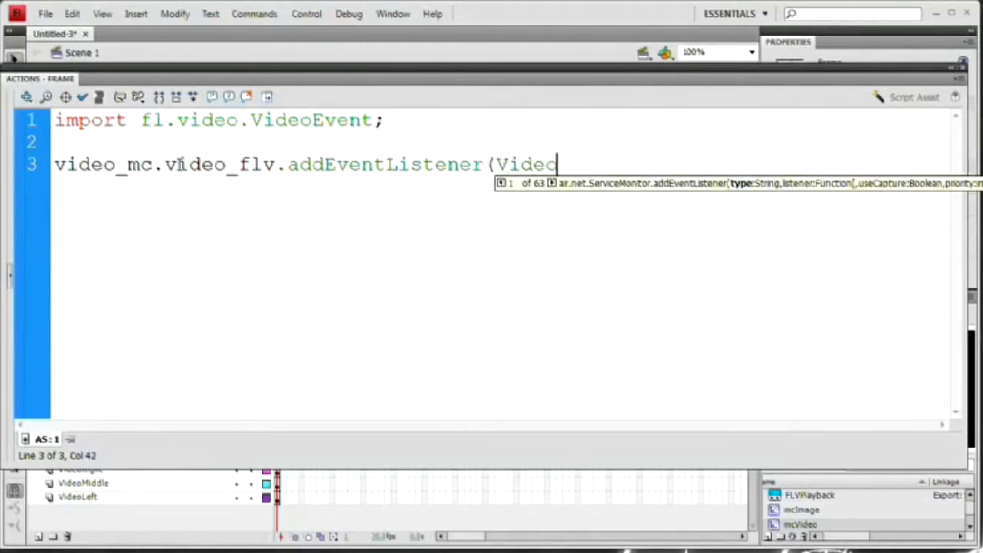
pyautogui.write('Event')
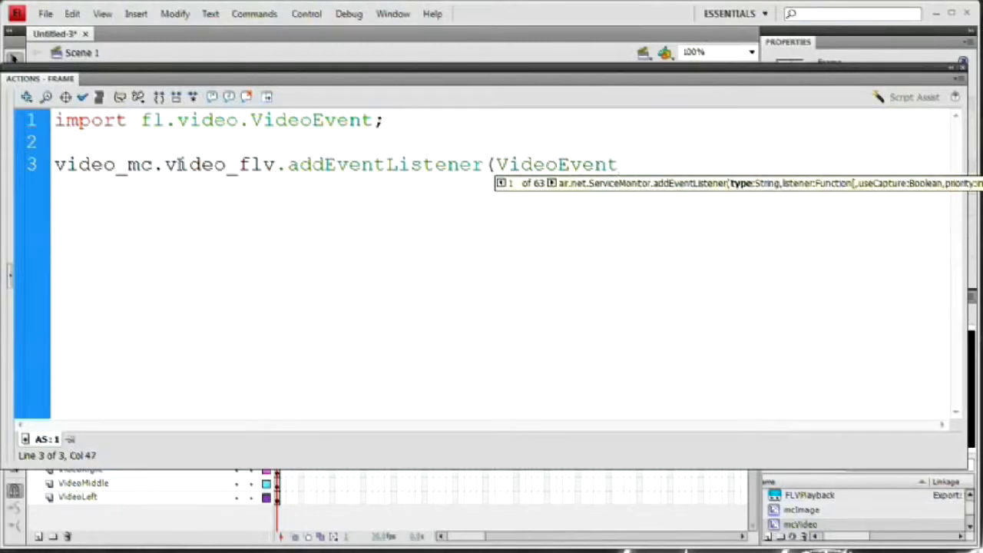
pyautogui.write('.COMPLETE:Ev')
pyautogui.press('BackSpace')
pyautogui.press('BackSpace')
pyautogui.press('BackSpace')
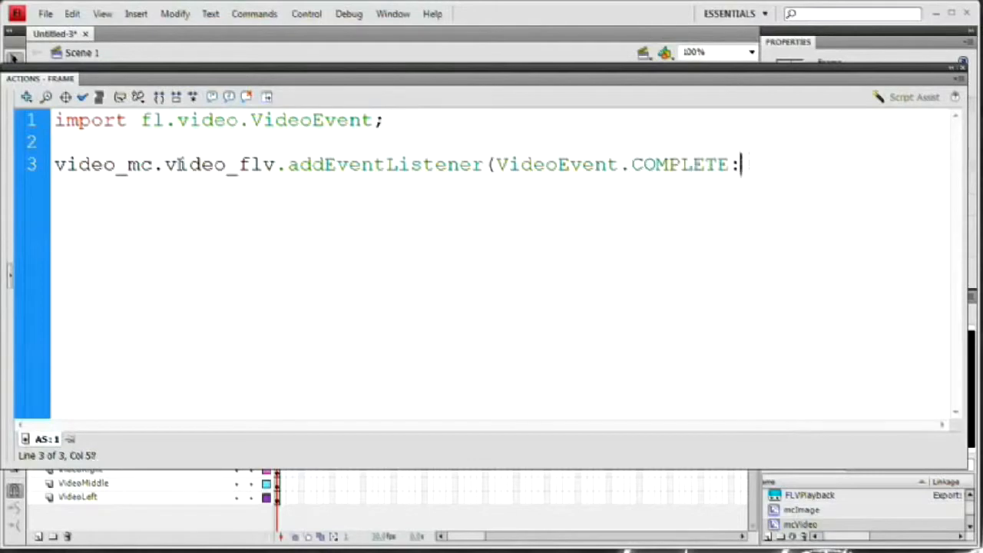
pyautogui.write(', ')
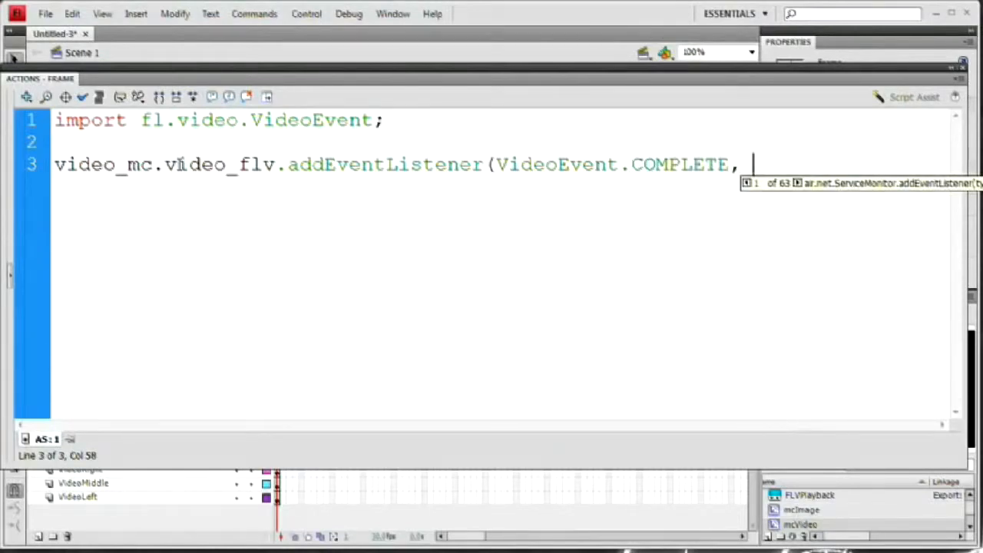
pyautogui.write('videoDone')
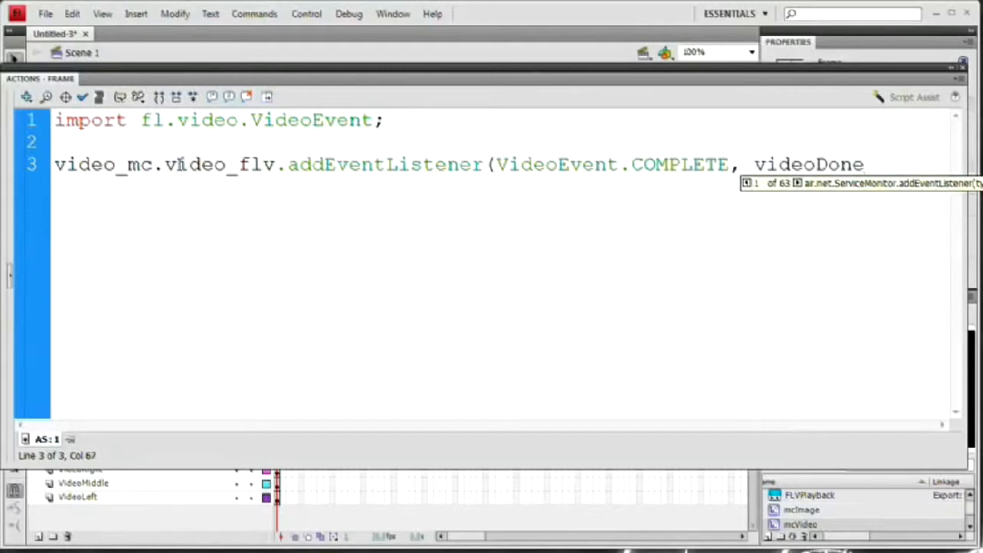
pyautogui.write('F);')
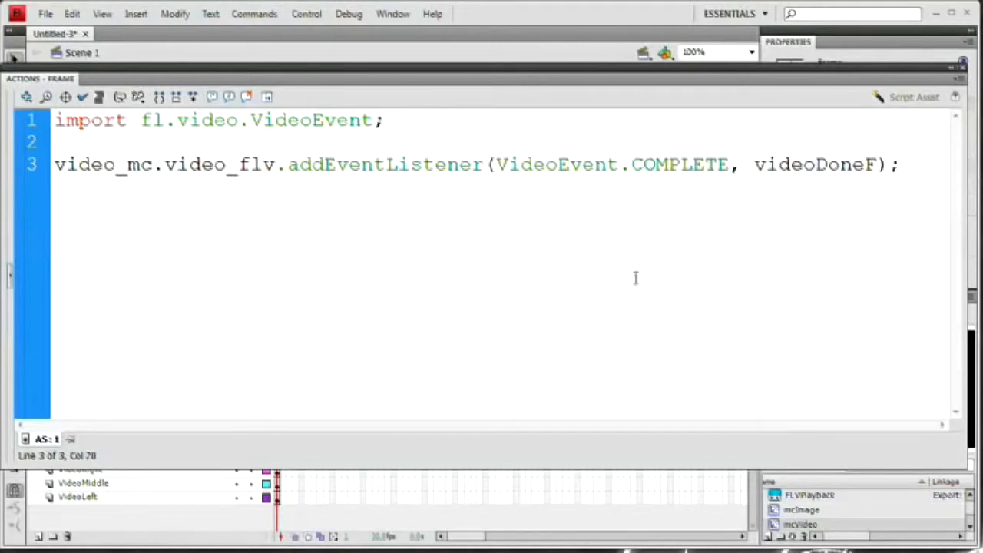
# - Declare the function videoDoneF(event:Event):void with an empty body below the event listener line
pyautogui.press('Return')
pyautogui.press('Return')
pyautogui.write('function')
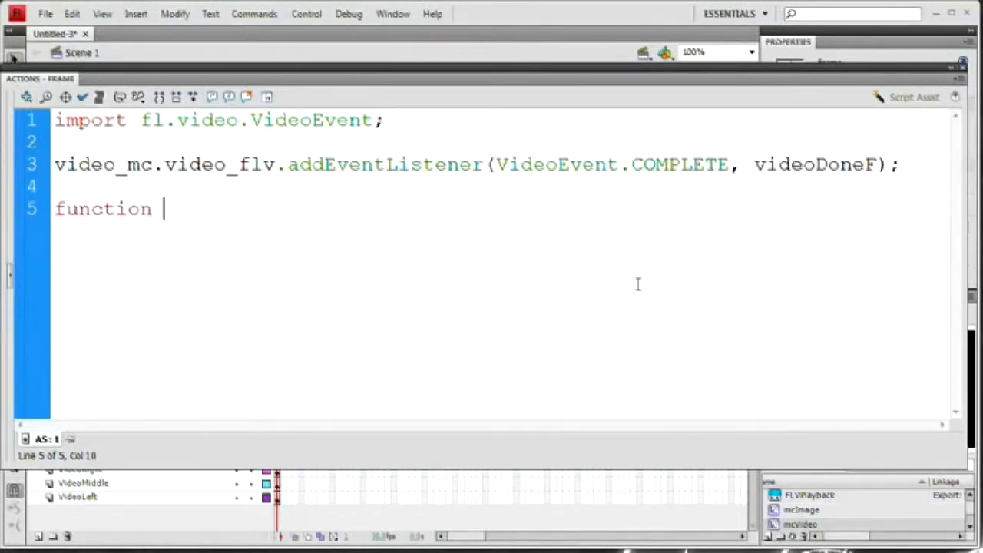
pyautogui.write(' videoDoneF')
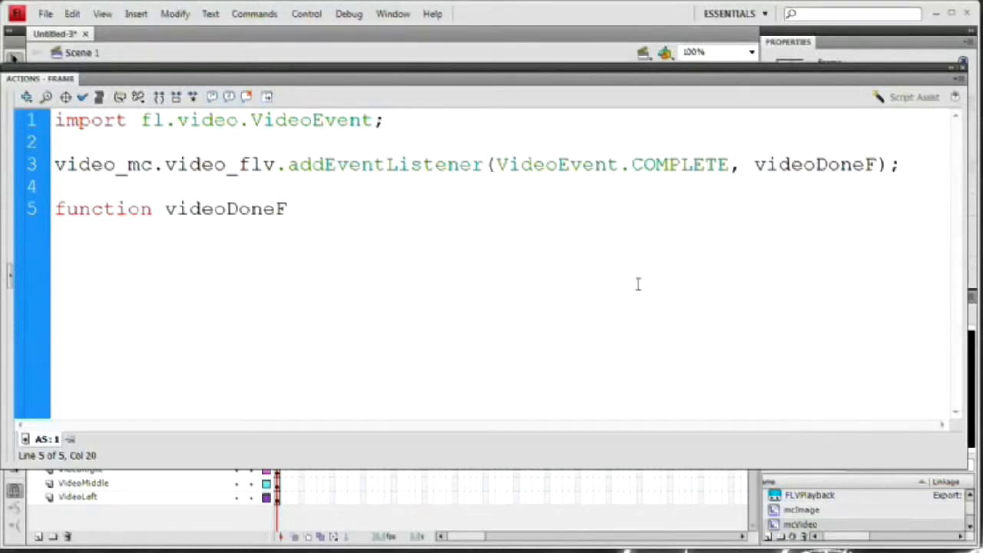
pyautogui.write('(event:')
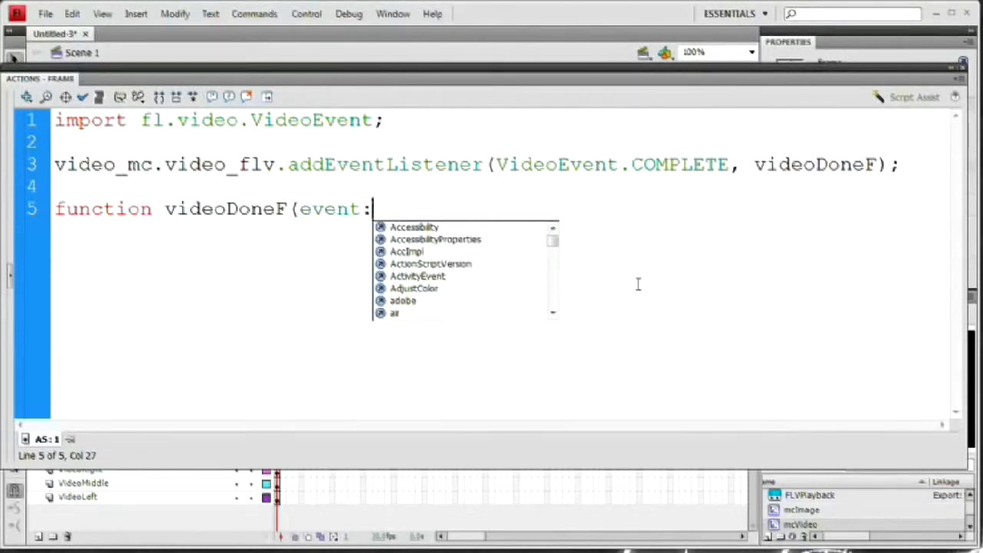
pyautogui.write('Event)')
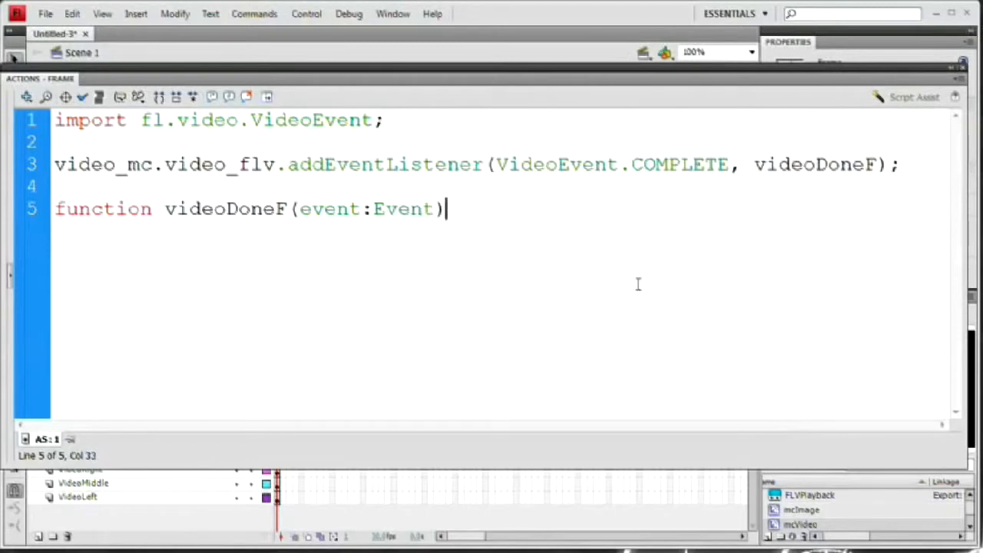
pyautogui.write(':void')
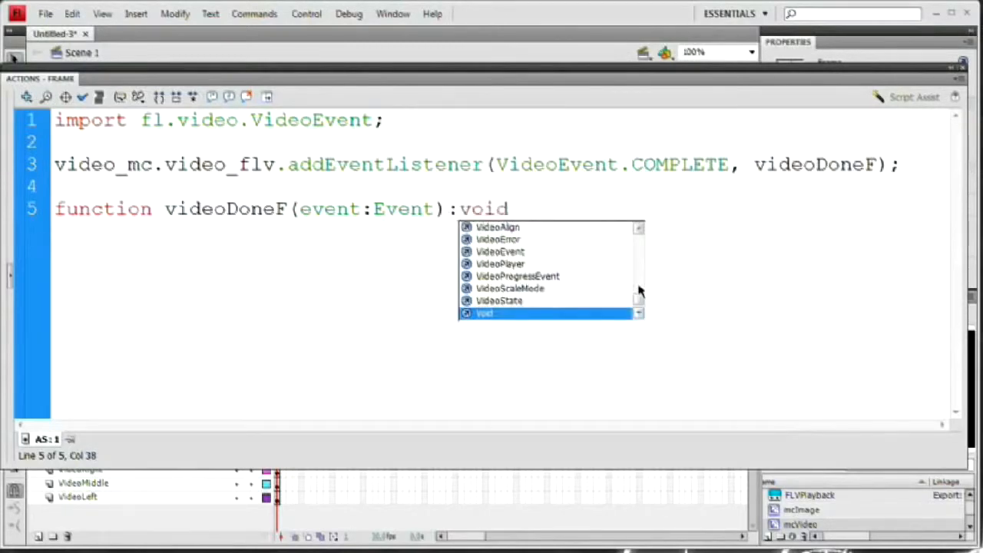
pyautogui.write('{')
pyautogui.press('Return')
pyautogui.press('Return')
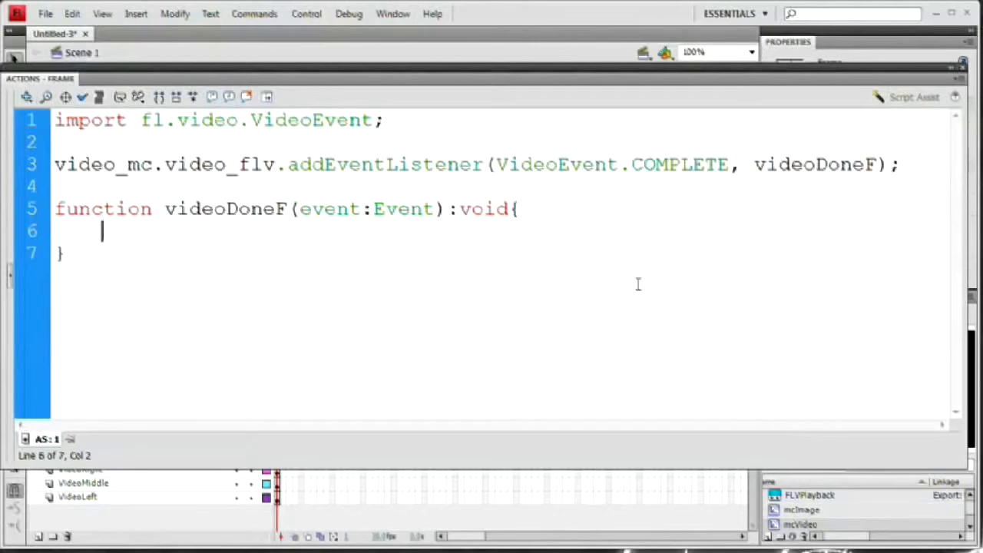
# - Add the statement event.target.play(); inside the videoDoneF function body
pyautogui.write('event')
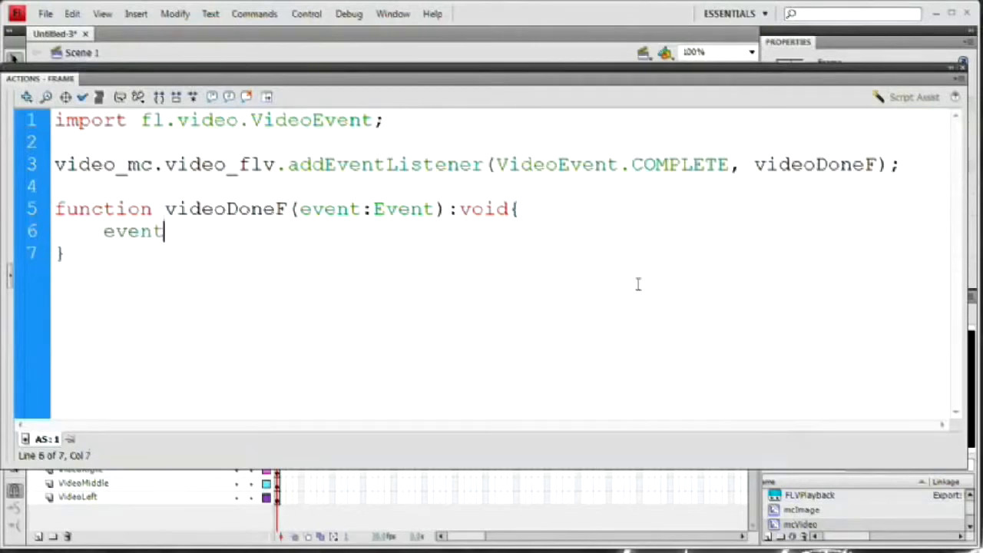
pyautogui.write('.target')
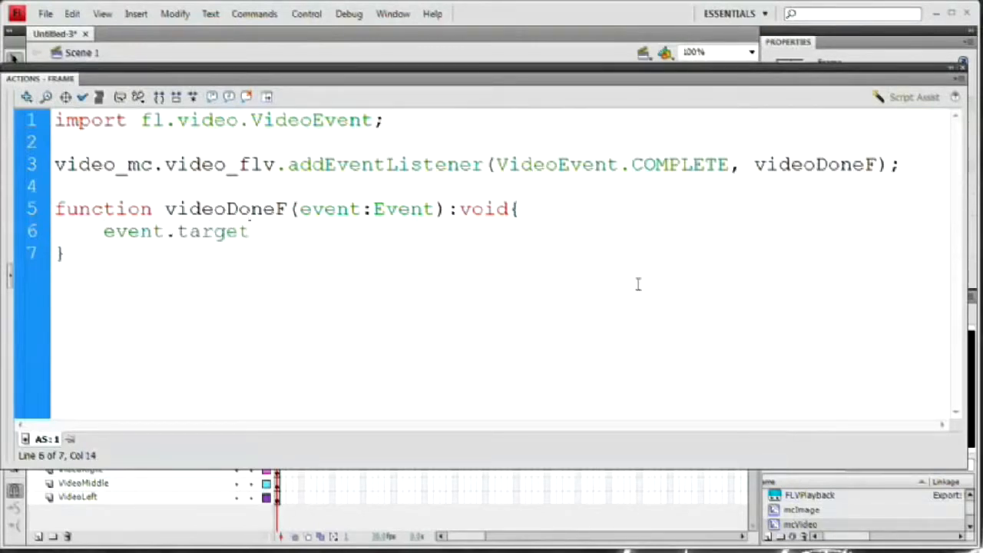
pyautogui.write('.play();')
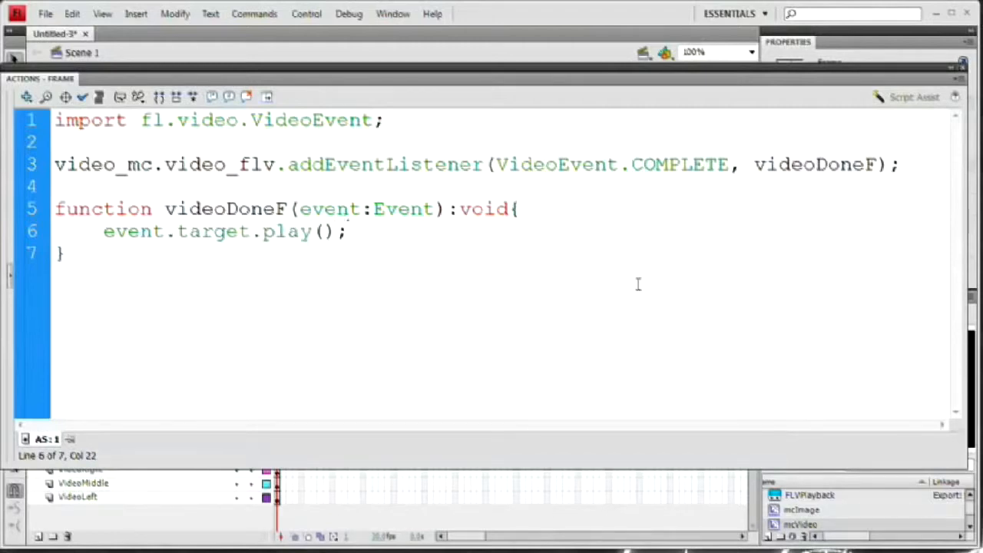
pyautogui.moveTo(522, 166); pyautogui.dragTo(728, 166)
pyautogui.moveTo(117, 232); pyautogui.dragTo(301, 232)
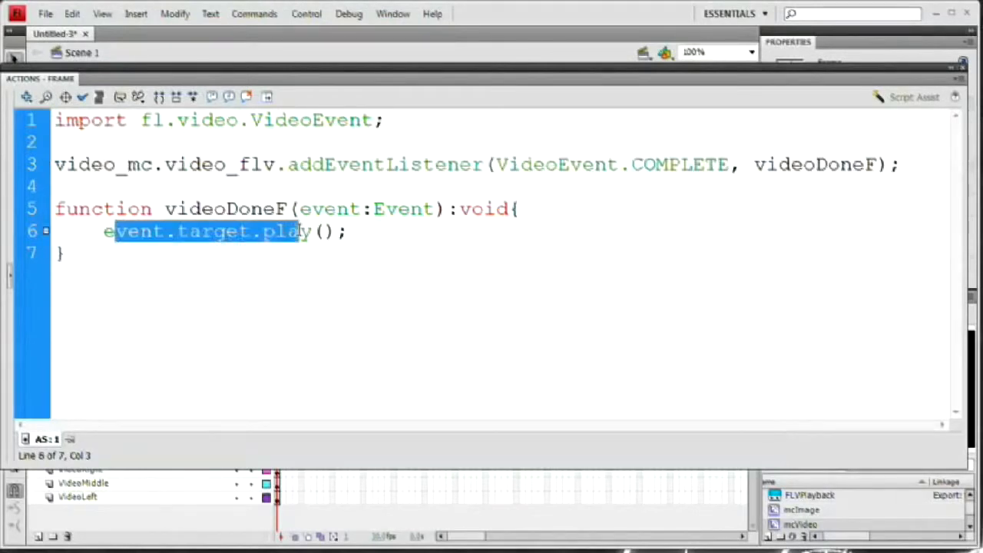
pyautogui.moveTo(165, 165); pyautogui.dragTo(287, 164)
pyautogui.moveTo(103, 231); pyautogui.dragTo(336, 232)
pyautogui.hotkey('ctrl', 'z')
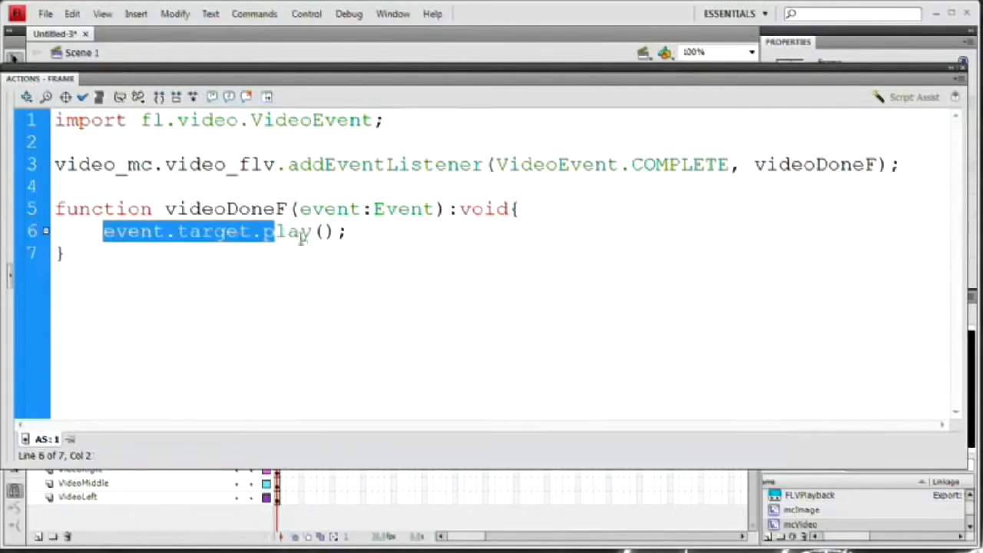
pyautogui.click(299, 231)
pyautogui.moveTo(263, 231); pyautogui.dragTo(352, 232)
pyautogui.click(348, 232)
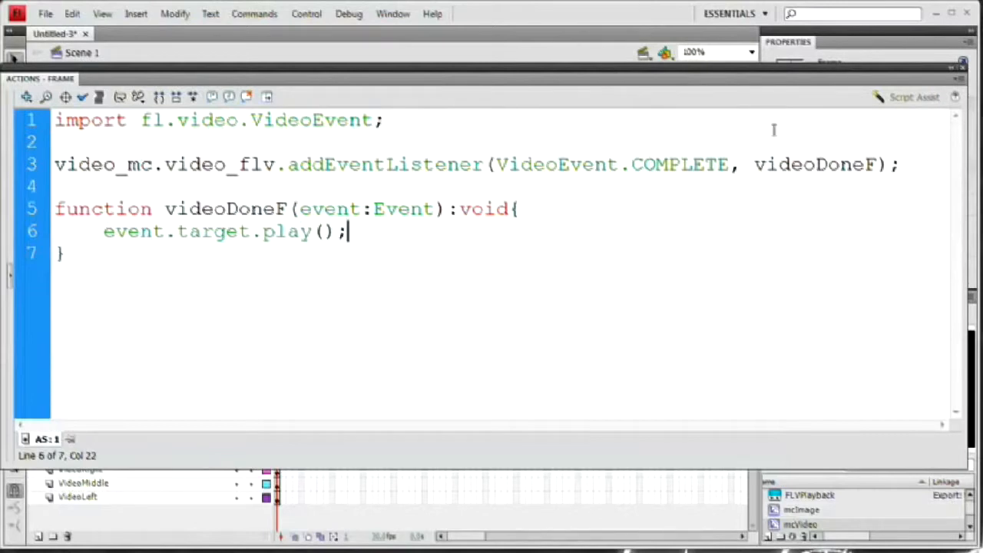
# - Duplicate the video_mc.video_flv event listener line twice, directly below the original
pyautogui.moveTo(906, 164); pyautogui.dragTo(36, 178)
pyautogui.hotkey('ctrl', 'c')
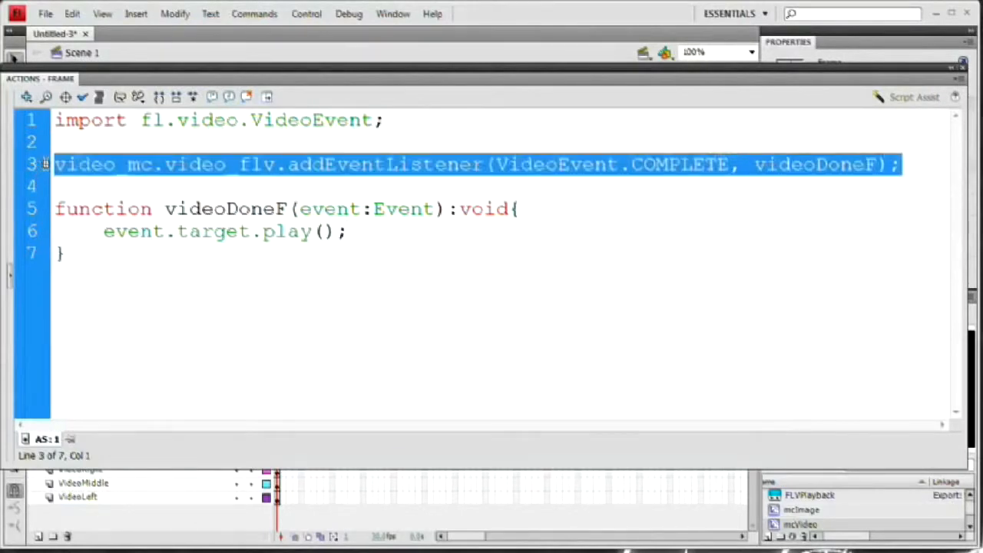
pyautogui.click(916, 168)
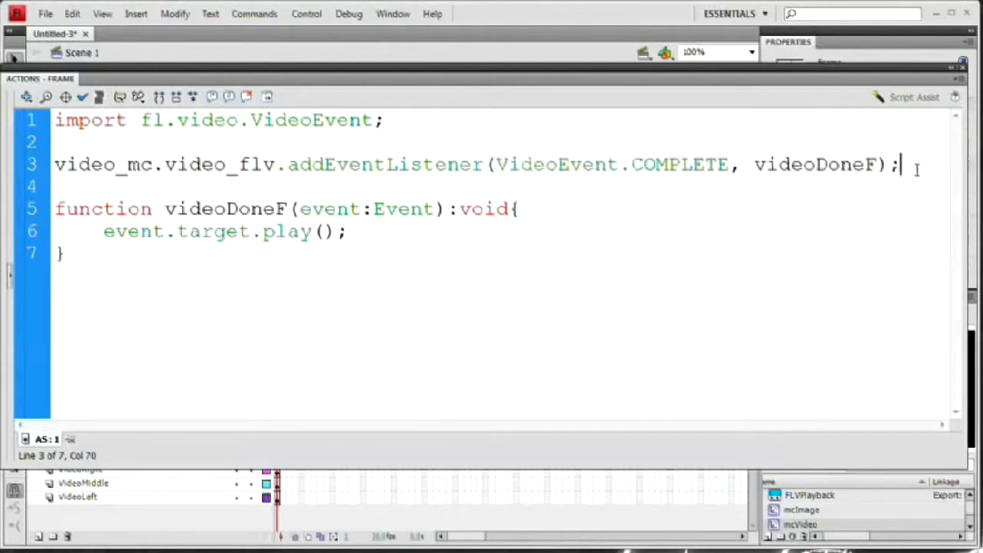
pyautogui.press('Return')
pyautogui.hotkey('ctrl', 'v')
pyautogui.press('Return')
pyautogui.hotkey('ctrl', 'v')
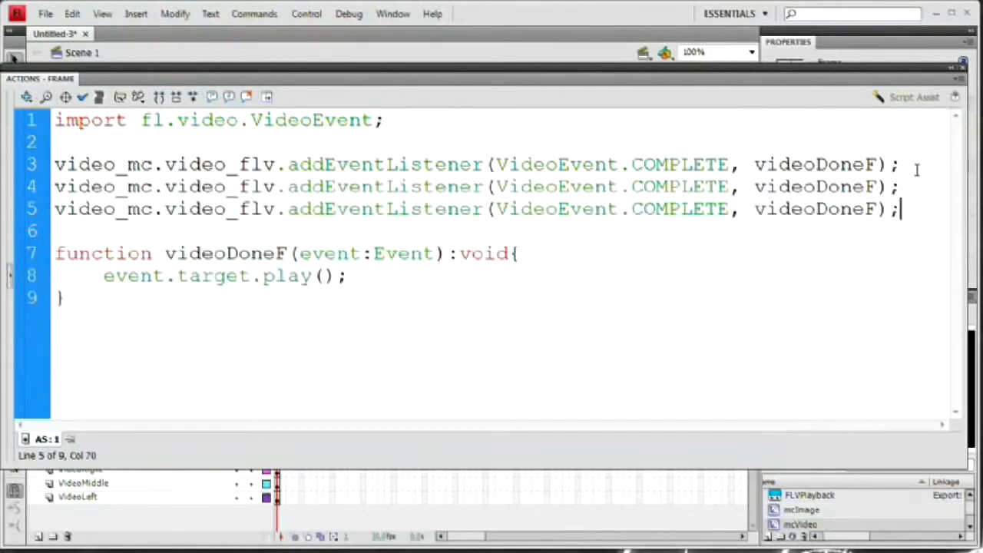
# - Change the instance names in the two duplicated listener lines to video2_mc and video3_mc
pyautogui.click(110, 186)
pyautogui.write('2')
pyautogui.click(115, 209)
pyautogui.write('3')
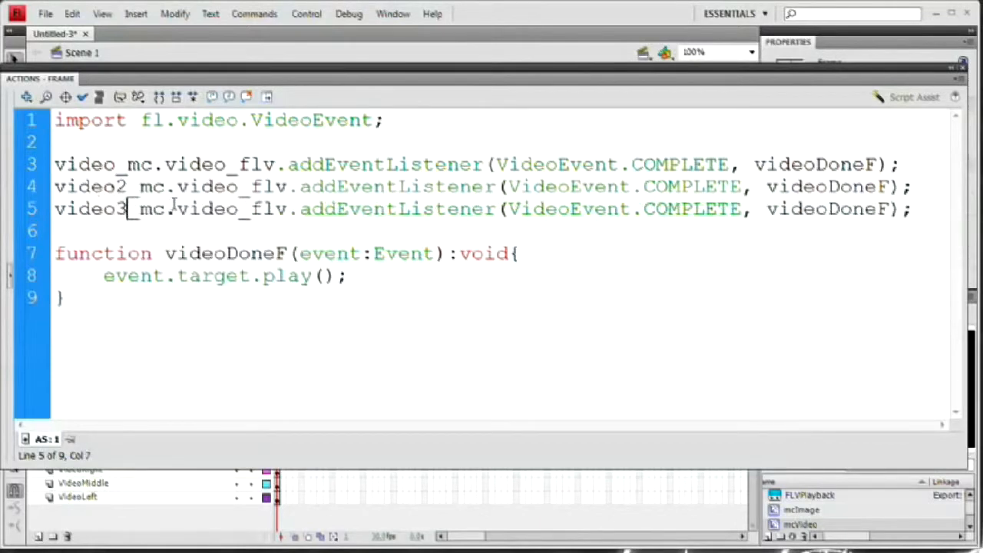
pyautogui.click(175, 208)
pyautogui.click(173, 163)
# - Hide the script editor, test the movie to check that the videos replay on completion, and close the preview
pyautogui.press('F9')
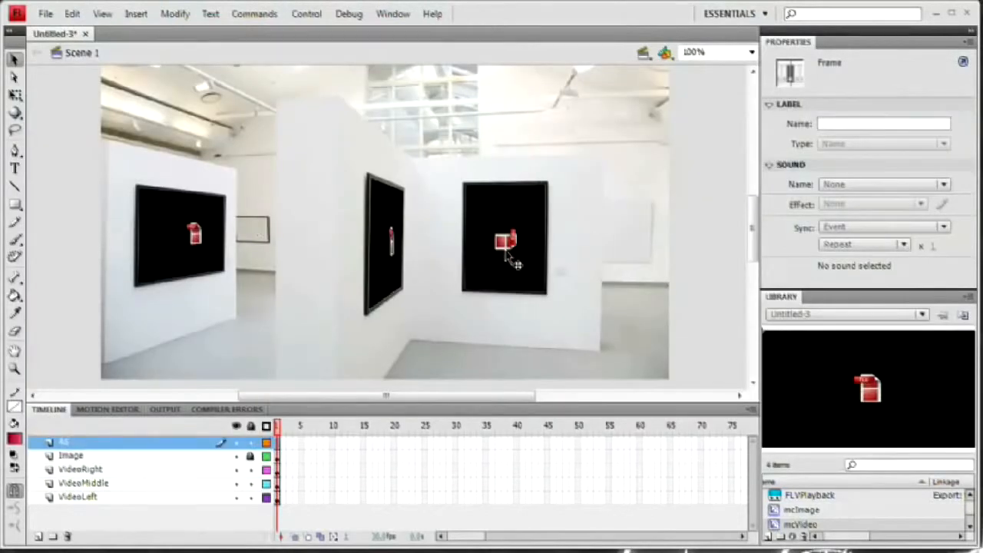
pyautogui.hotkey('ctrl', 'Return')
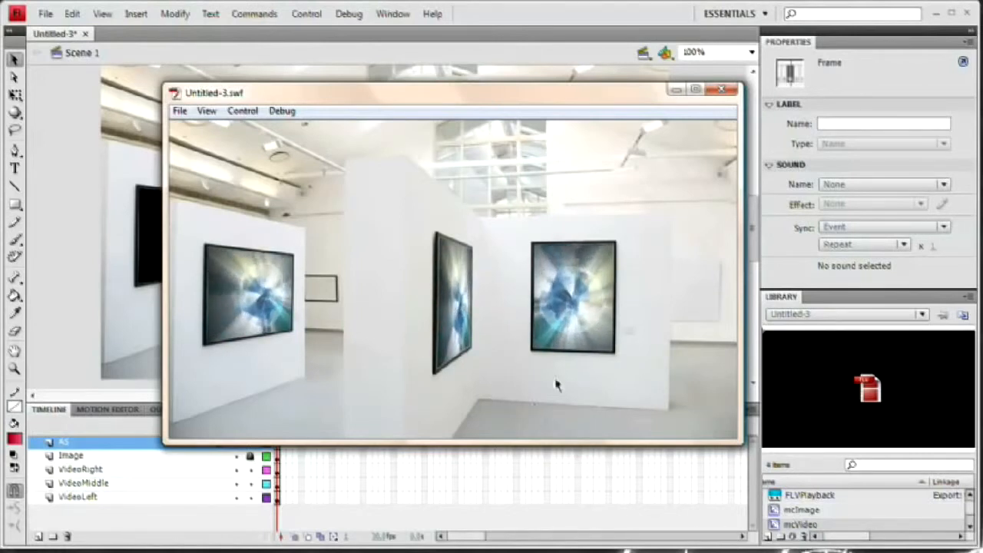
pyautogui.click(725, 89)
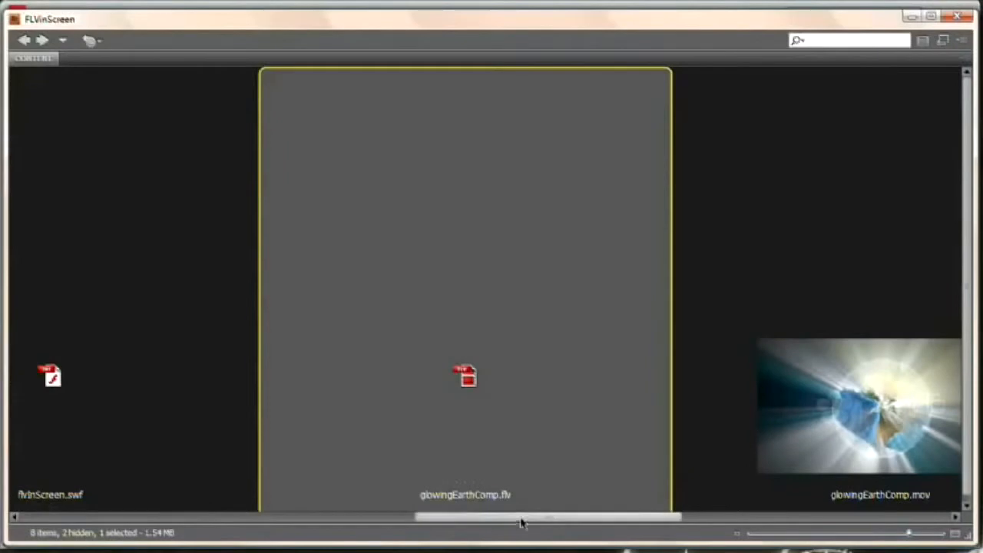
# - Switch to Adobe Bridge and open playStopPause.fla from the FLVinScreen folder
pyautogui.moveTo(520, 516); pyautogui.dragTo(752, 514)
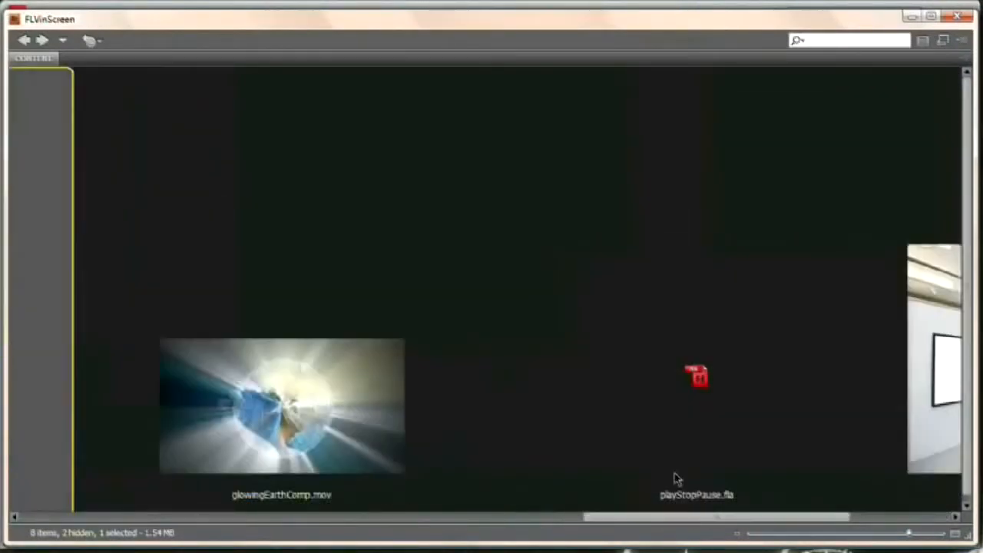
pyautogui.click(708, 376)
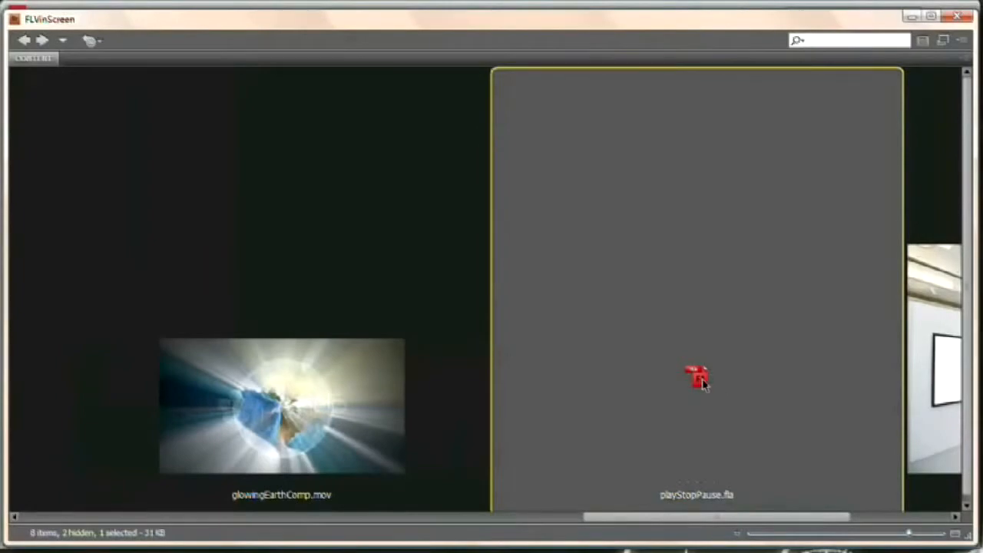
pyautogui.doubleClick(697, 376)
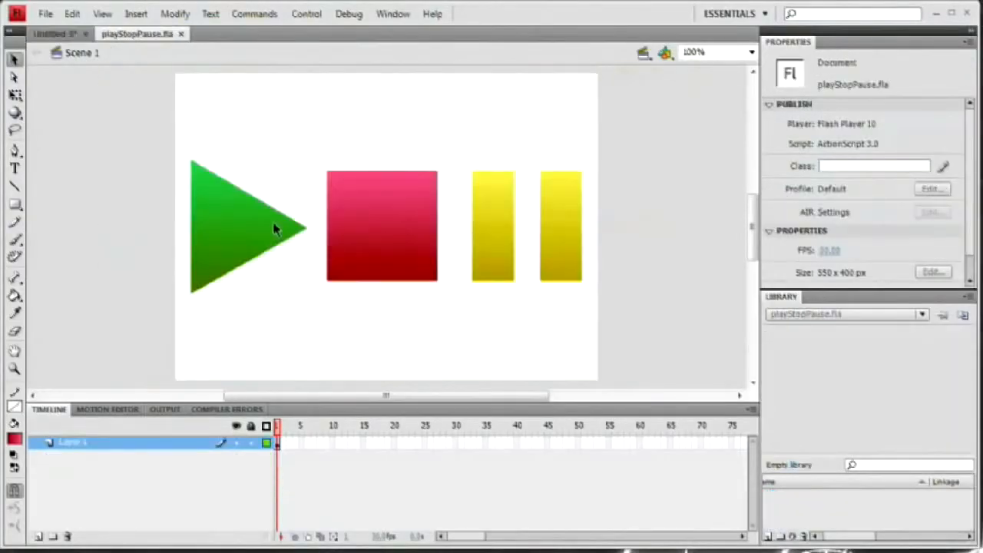
# - Copy the green play triangle and the red stop square from playStopPause.fla, and close that document
pyautogui.click(274, 225)
pyautogui.click(442, 229)
pyautogui.click(546, 227)
pyautogui.click(500, 236)
pyautogui.click(440, 308)
pyautogui.moveTo(140, 137); pyautogui.dragTo(458, 333)
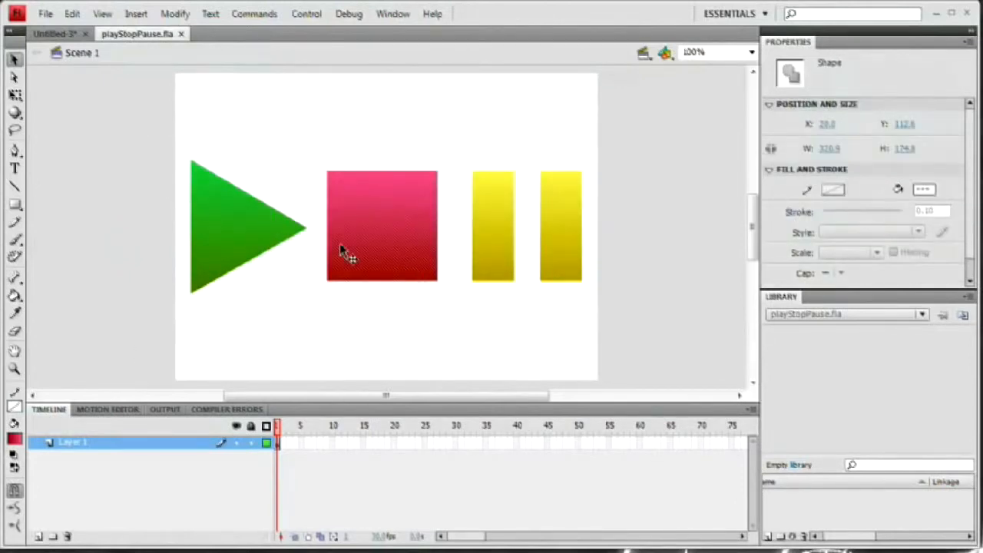
pyautogui.click(182, 35)
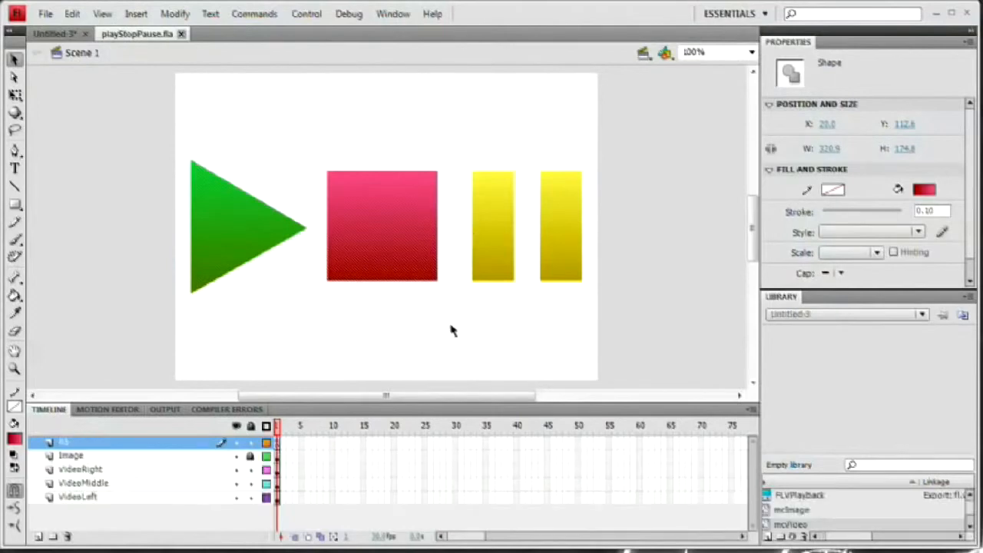
# - Add a new layer named PlayStop directly above the Image layer
pyautogui.click(148, 459)
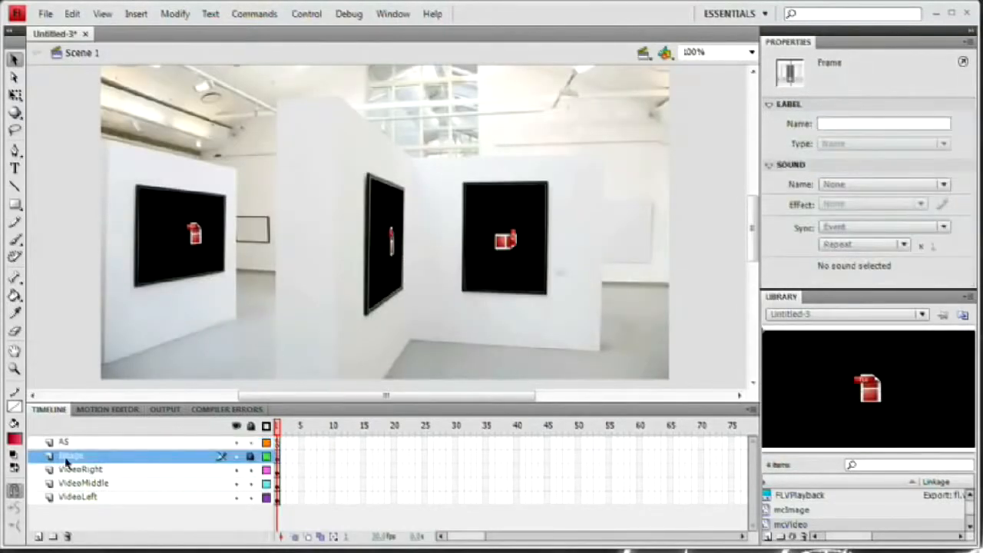
pyautogui.click(40, 536)
pyautogui.doubleClick(75, 457)
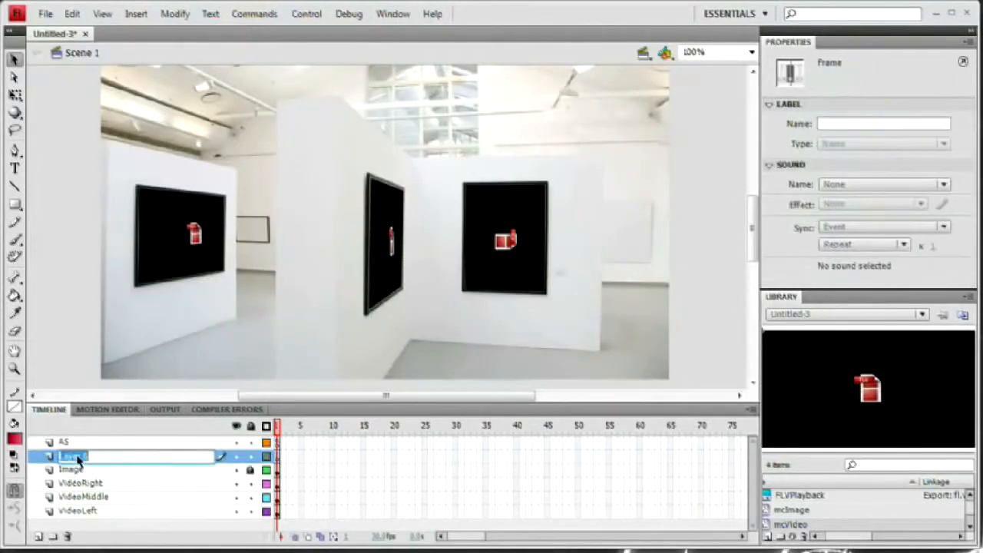
pyautogui.write('PlayStop')
pyautogui.press('Return')
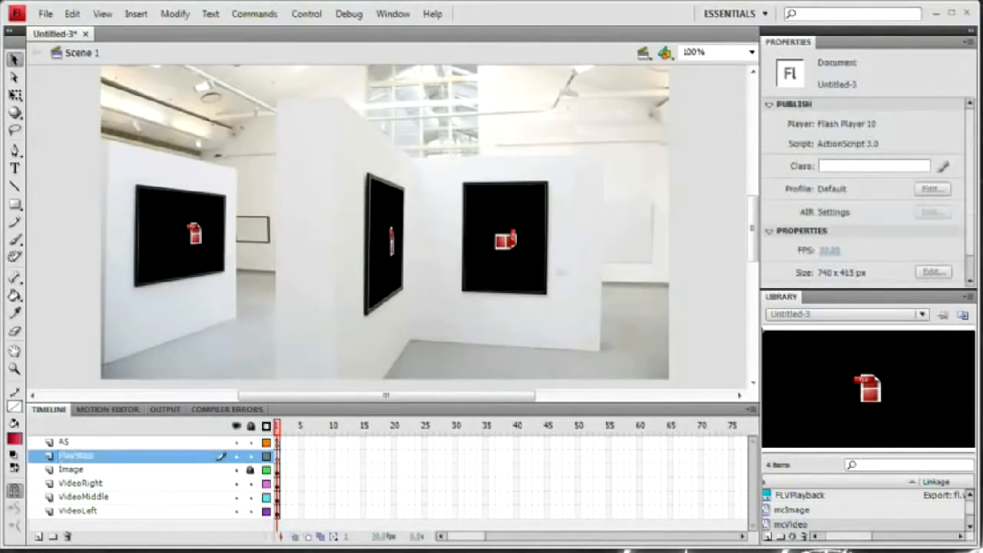
# - Paste the play and stop shapes onto the PlayStop layer and move them to about X 20.5, Y 231 on the stage
pyautogui.hotkey('ctrl', 'v')
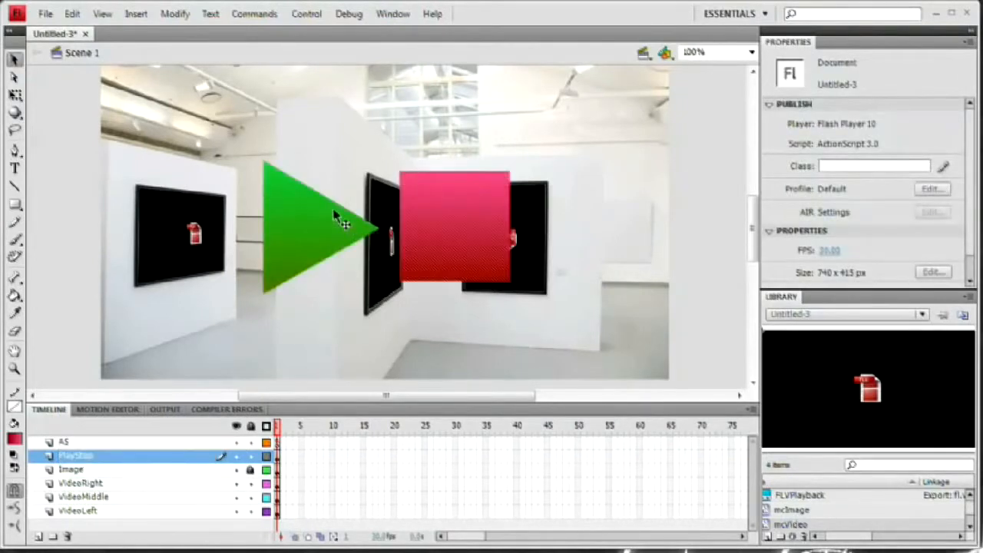
pyautogui.moveTo(284, 258); pyautogui.dragTo(149, 322)
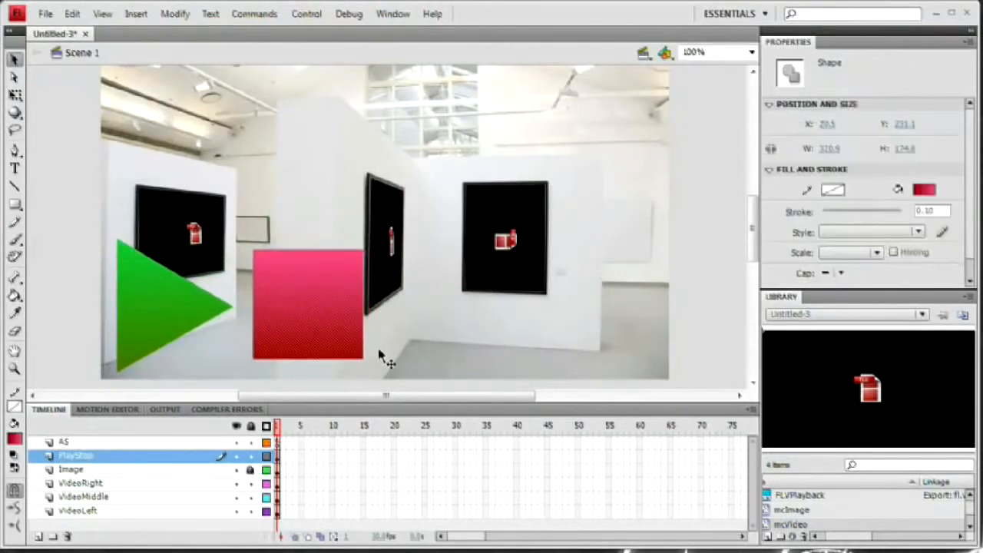
pyautogui.click(445, 366)
# - Convert the green triangle to a movie clip symbol named mcPlay
pyautogui.click(163, 305)
pyautogui.click(164, 303)
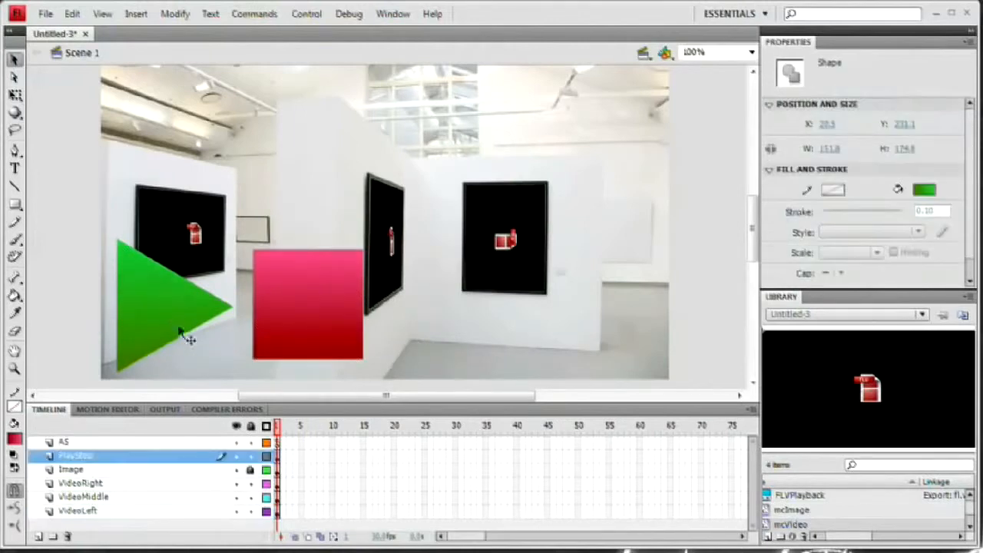
pyautogui.press('F8')
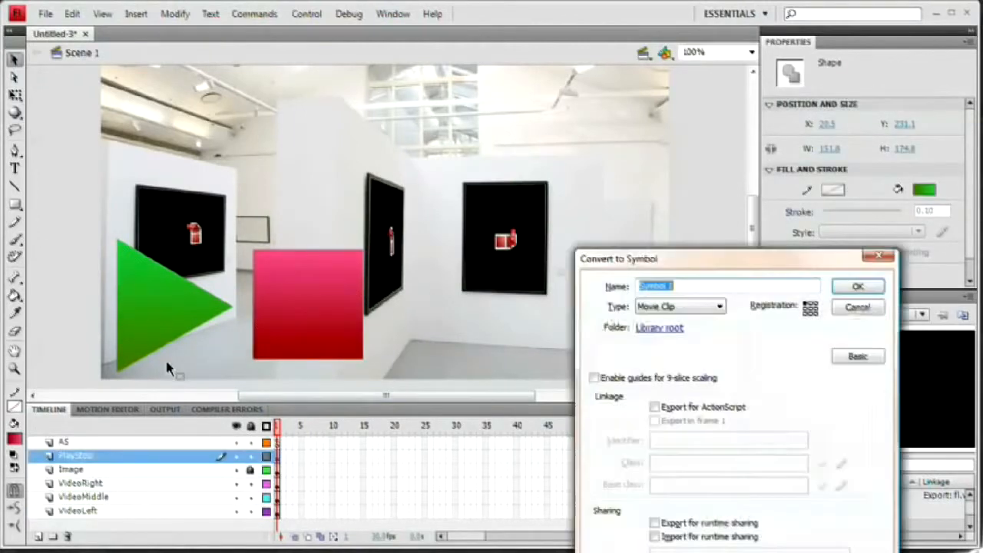
pyautogui.moveTo(752, 260); pyautogui.dragTo(507, 117)
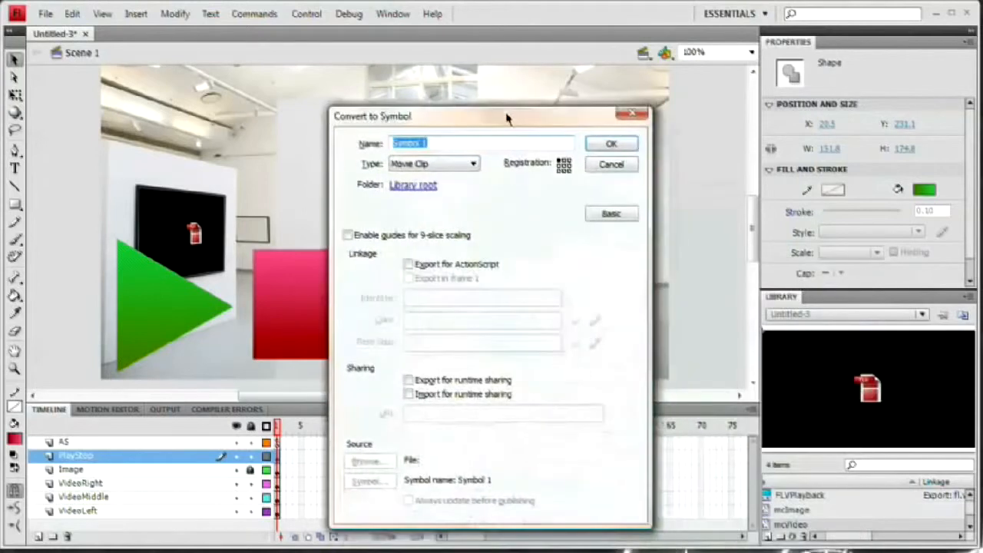
pyautogui.write('mcPlay')
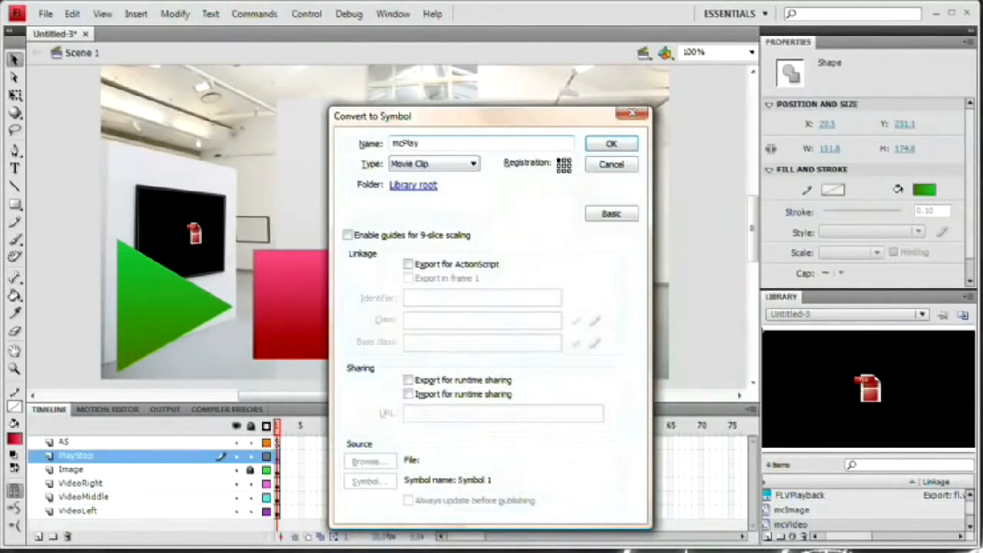
pyautogui.press('Return')
# - Convert the red stop square to a movie clip symbol named mcStop
pyautogui.click(311, 315)
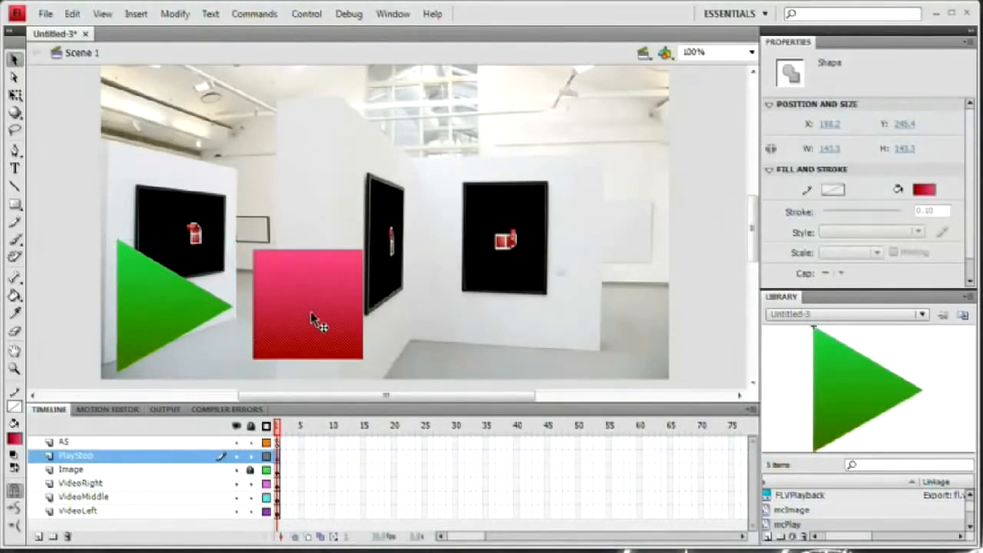
pyautogui.press('F8')
pyautogui.write('mcStop')
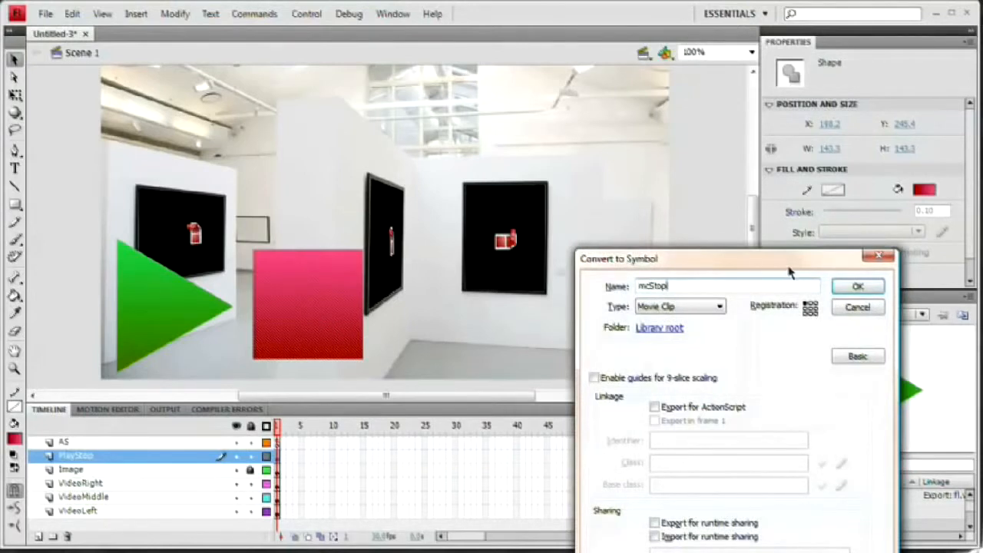
pyautogui.moveTo(789, 265); pyautogui.dragTo(360, 68)
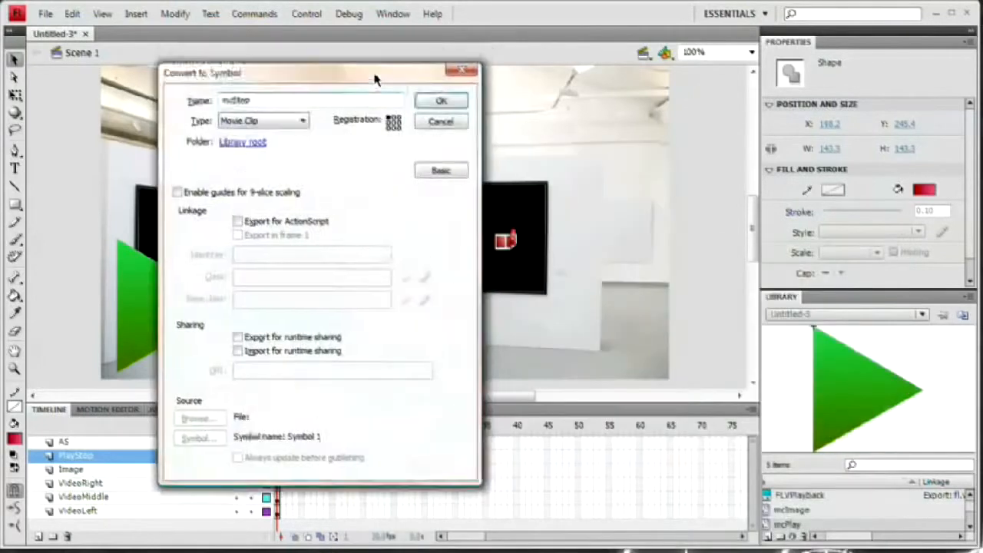
pyautogui.click(440, 101)
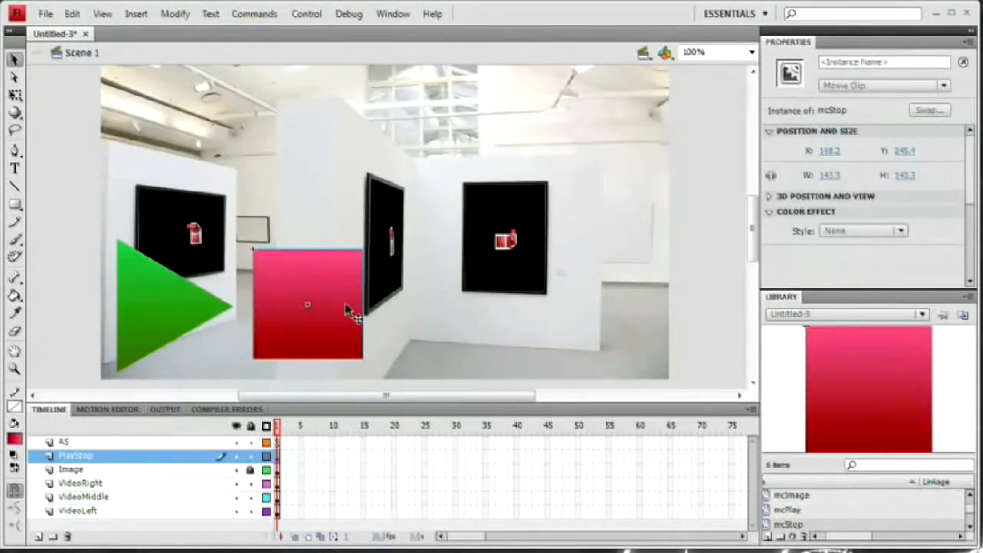
# - Move the stop square over the play triangle to about X 14.2, Y 245.4, and name its instance stop_mc
pyautogui.moveTo(321, 297); pyautogui.dragTo(209, 304)
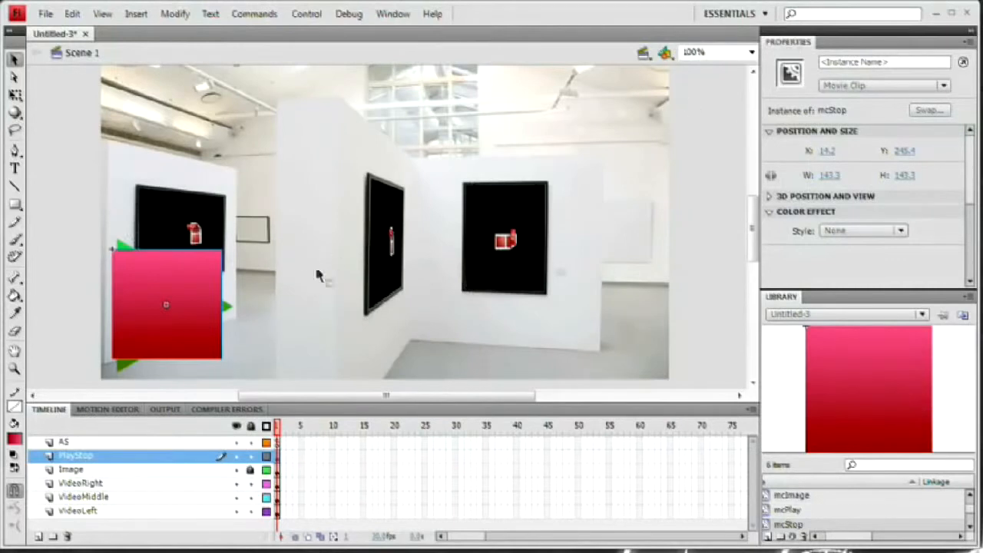
pyautogui.click(879, 62)
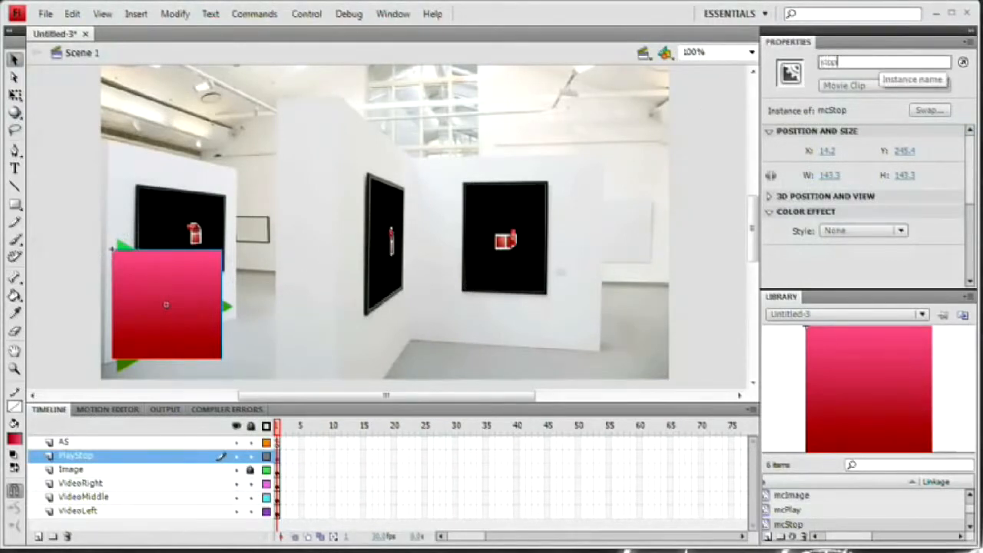
pyautogui.press('Return')
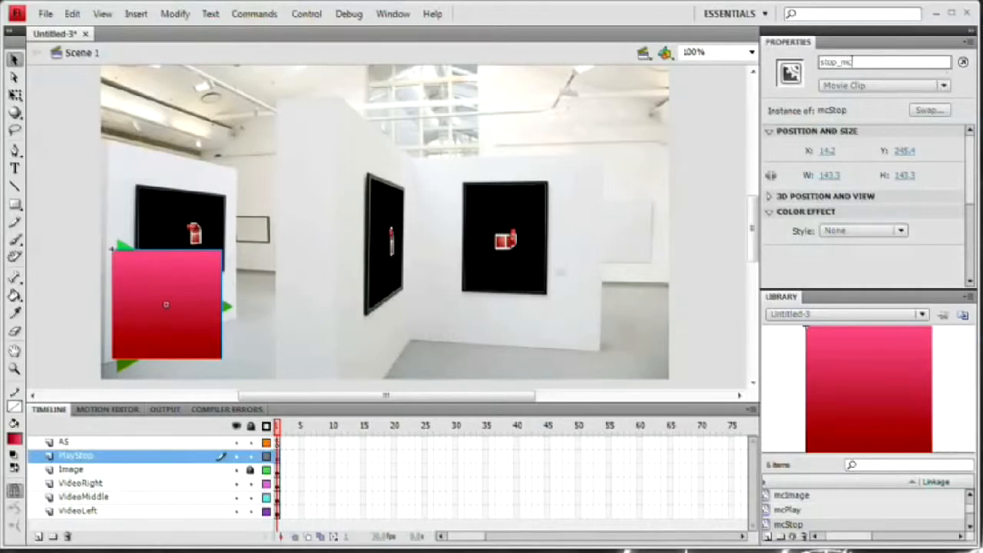
# - Give the green play triangle the instance name play_mc
pyautogui.click(123, 247)
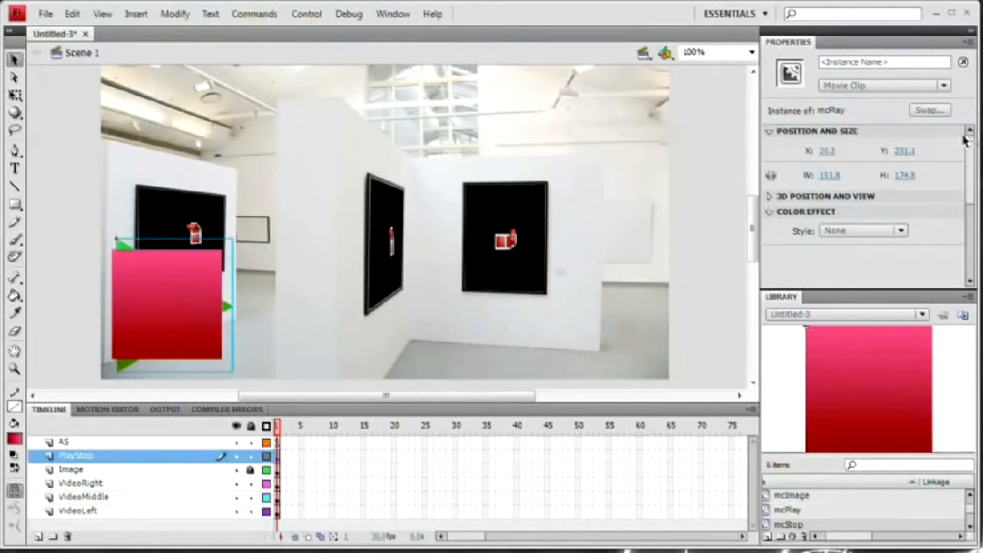
pyautogui.click(900, 62)
pyautogui.write('play_mc')
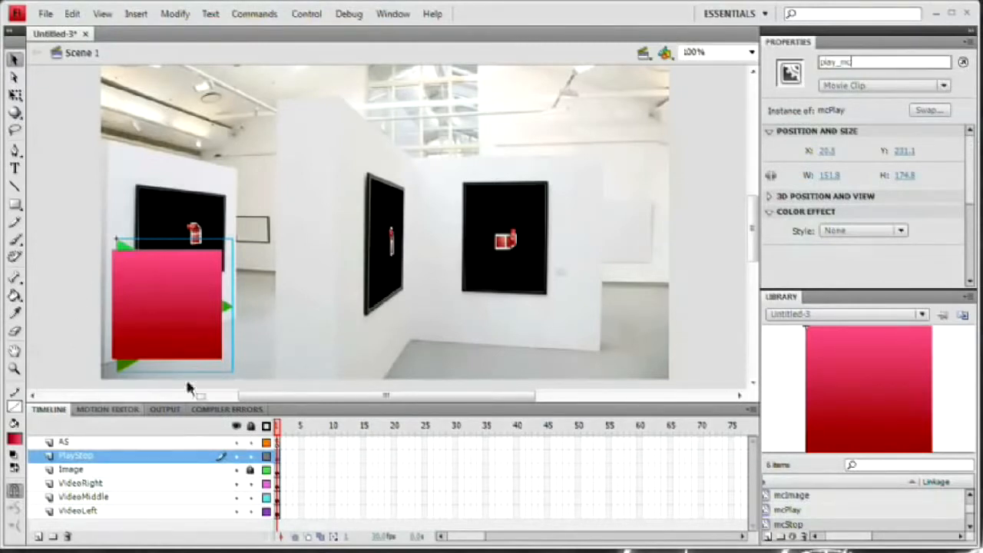
# - Scale the overlapping play and stop clips down together to roughly half size near the gallery image's lower-left corner
pyautogui.click(165, 305)
pyautogui.keyDown('shift'); pyautogui.click(126, 250); pyautogui.keyUp('shift')
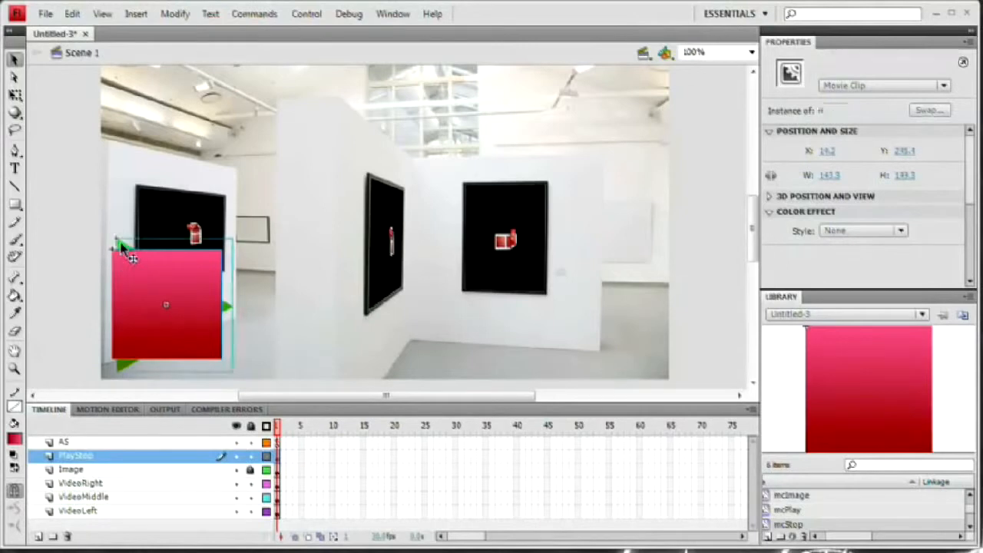
pyautogui.press('q')
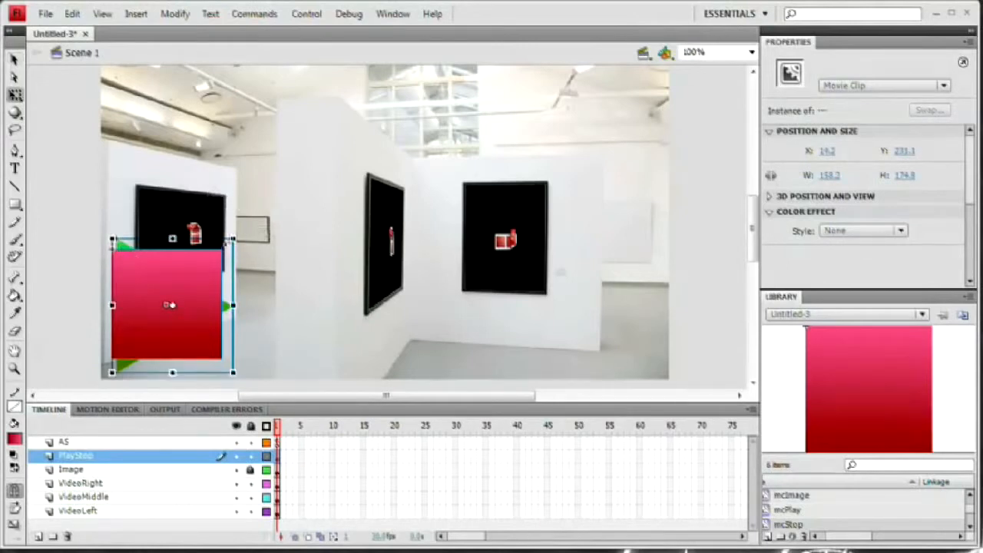
pyautogui.moveTo(233, 238); pyautogui.dragTo(191, 296)
pyautogui.click(66, 318)
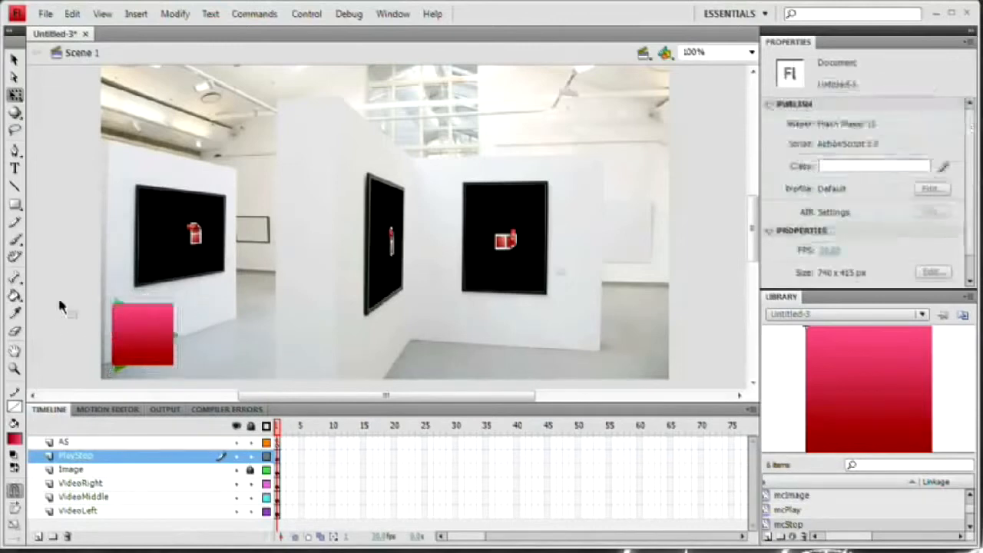
# - In the AS layer's frame 1 script, add play_mc.visible = false; below the videoDoneF function
pyautogui.click(278, 442)
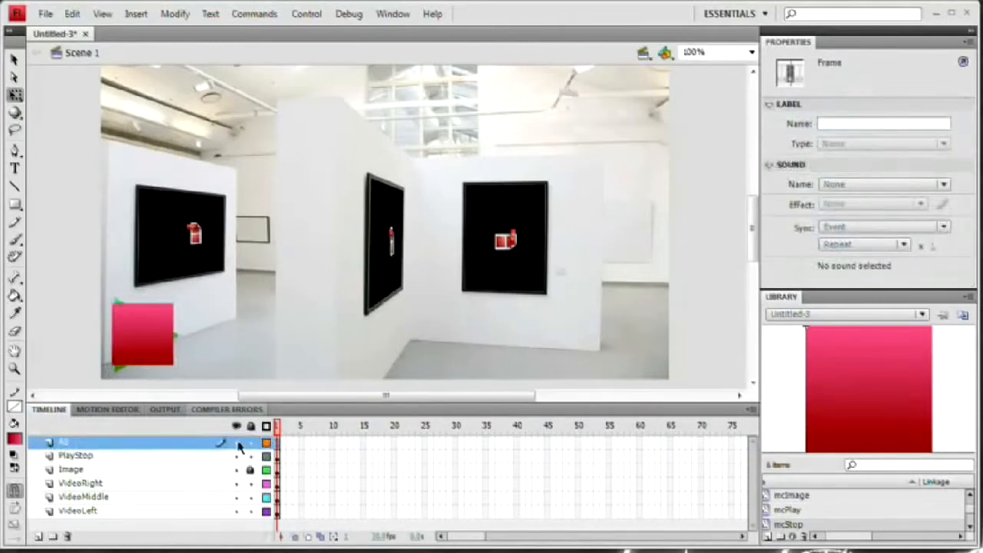
pyautogui.press('F9')
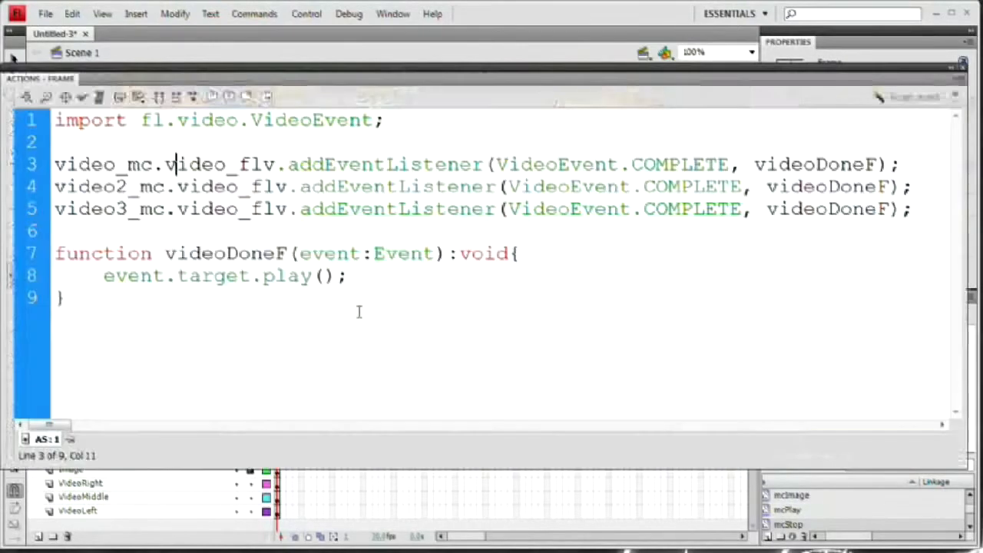
pyautogui.press('Return')
pyautogui.press('Return')
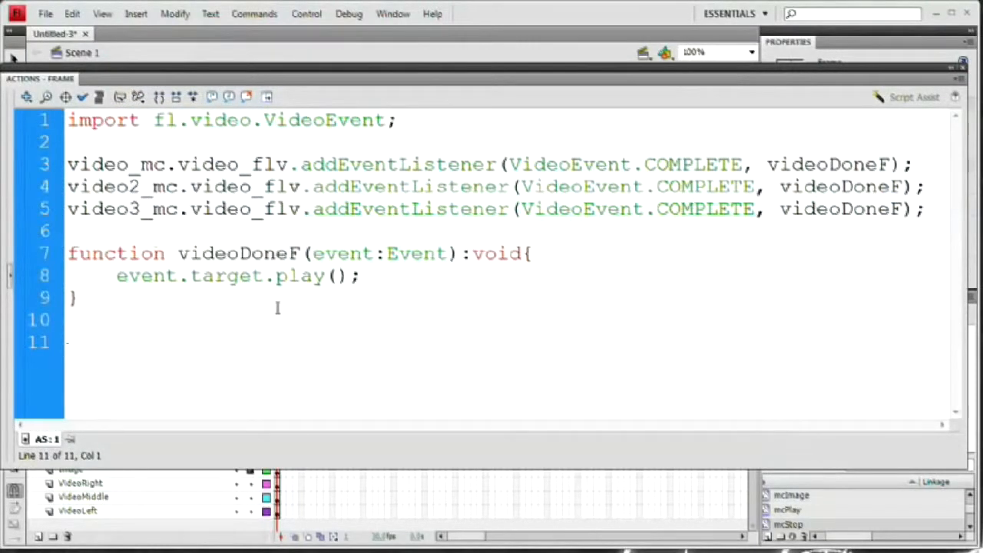
pyautogui.write('play')
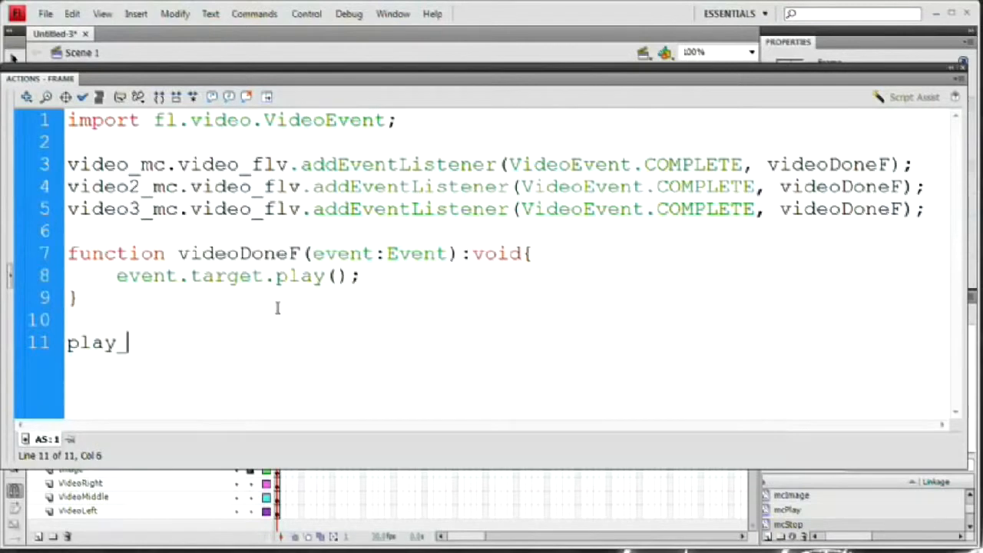
pyautogui.write('_mc.vis')
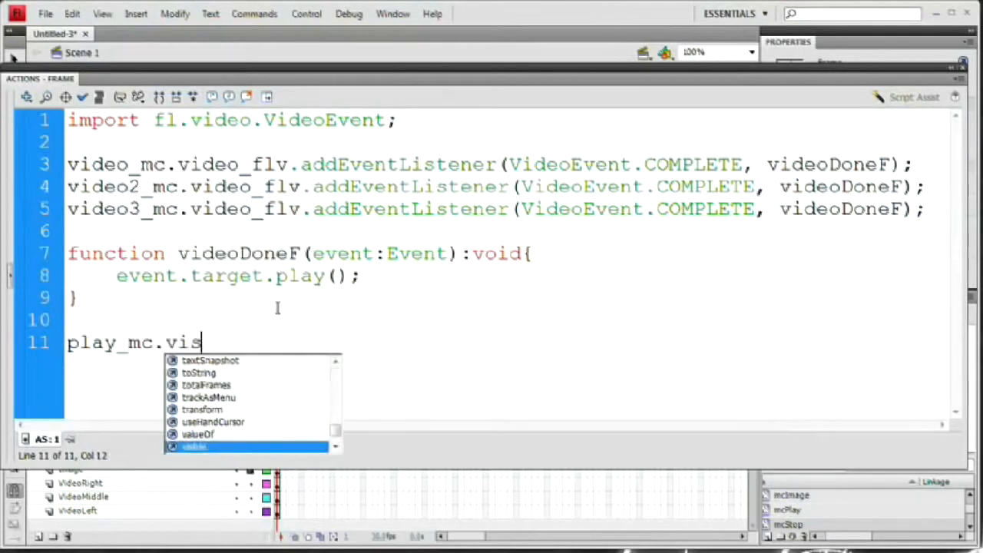
pyautogui.write('ible = ')
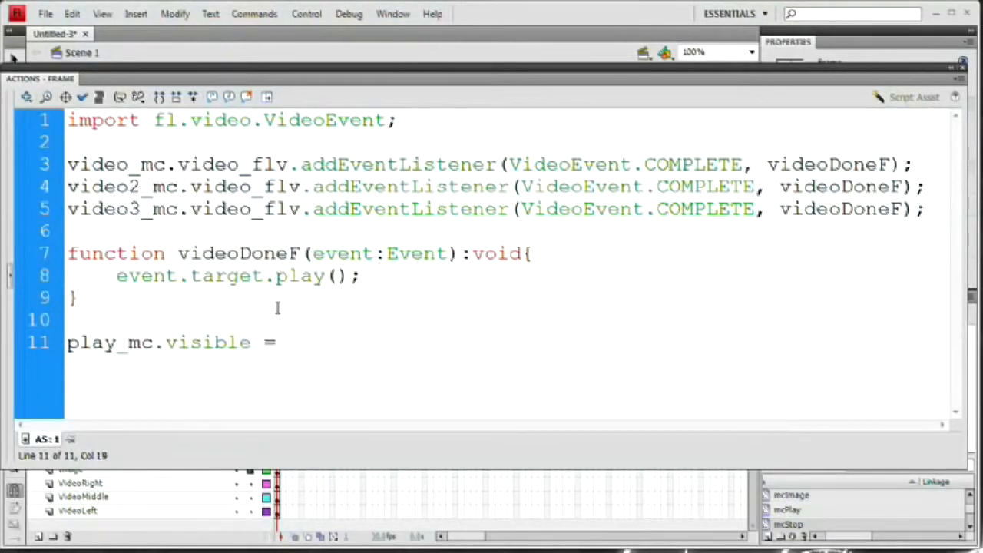
pyautogui.write('false;')
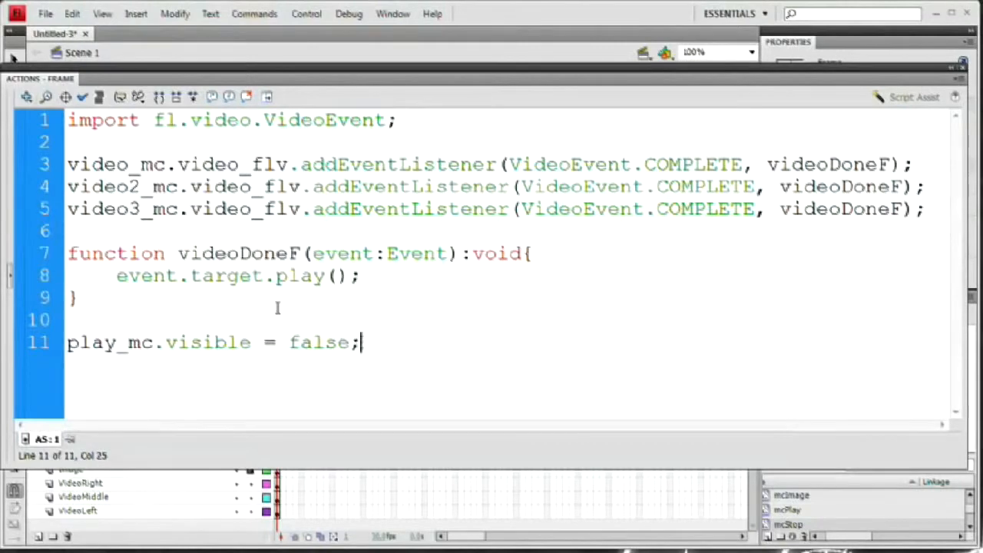
# - Test the movie to check the hidden play button and the stop button's cursor, closing the preview each time
pyautogui.hotkey('ctrl', 'Return')
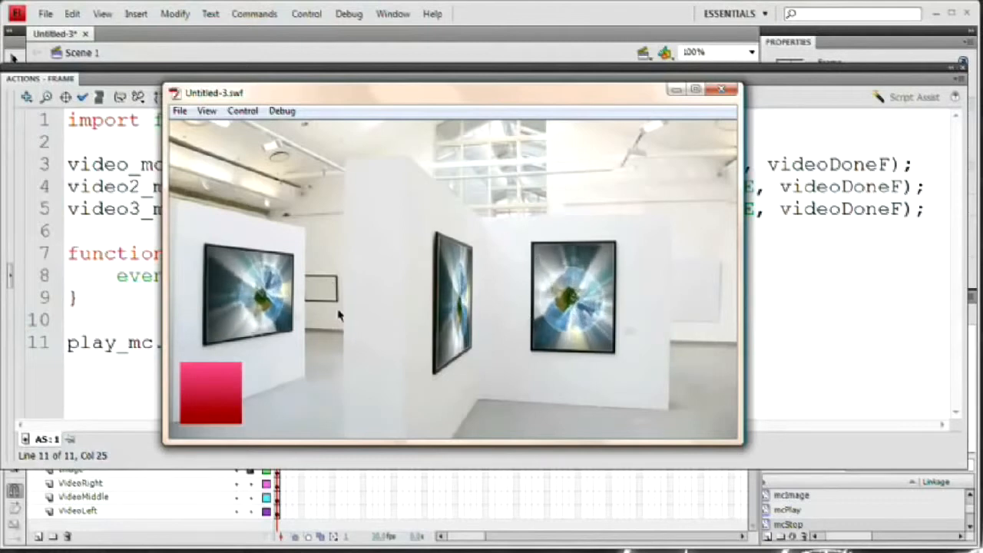
pyautogui.click(724, 92)
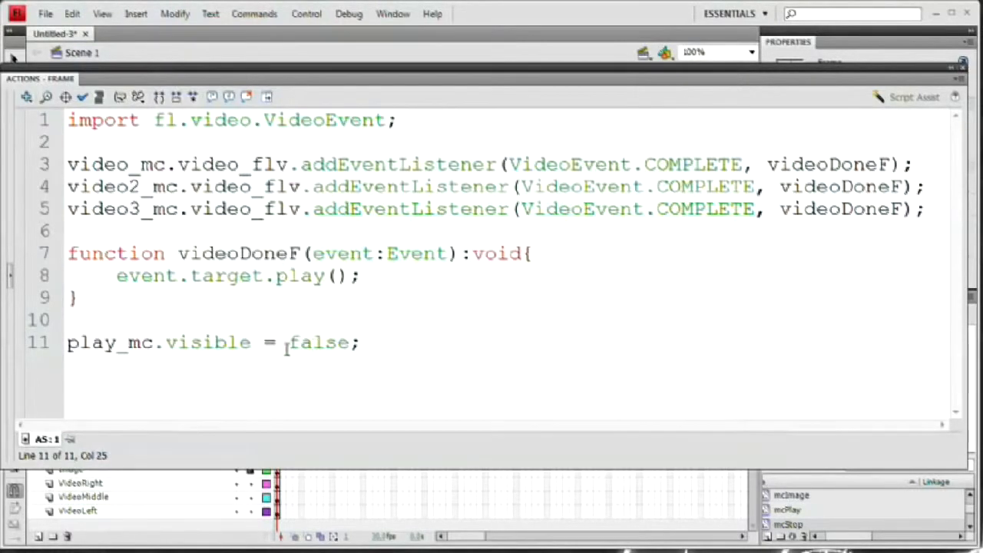
pyautogui.click(389, 342)
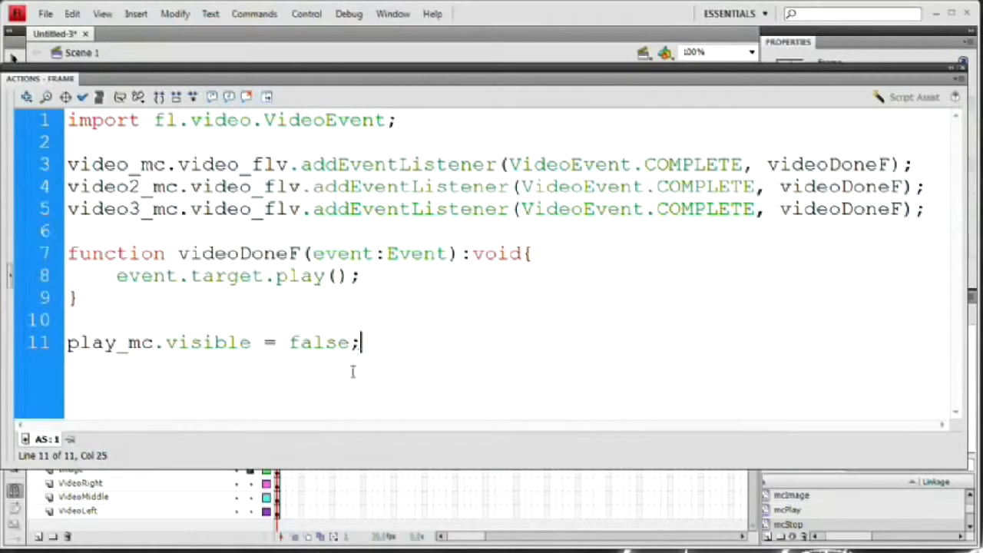
pyautogui.hotkey('ctrl', 'Return')
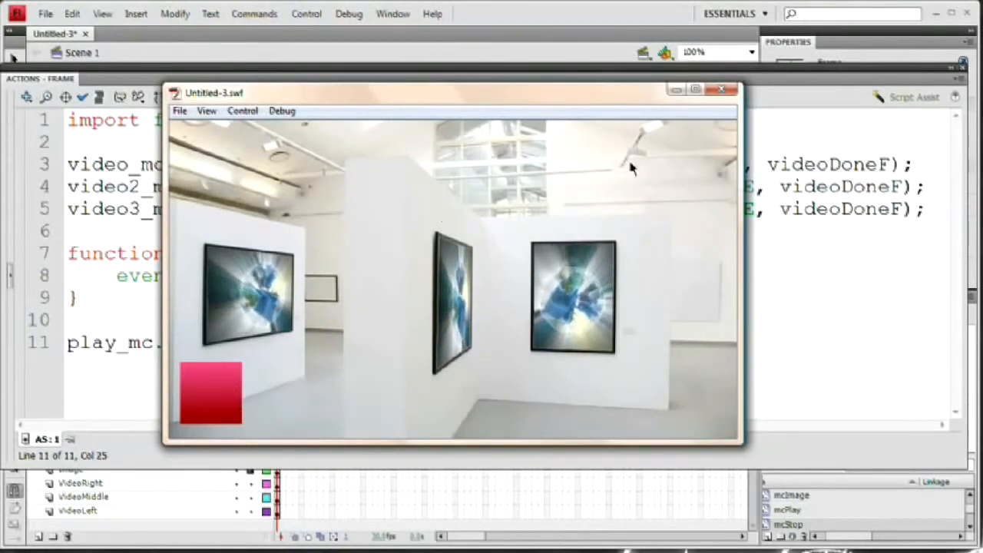
pyautogui.click(722, 90)
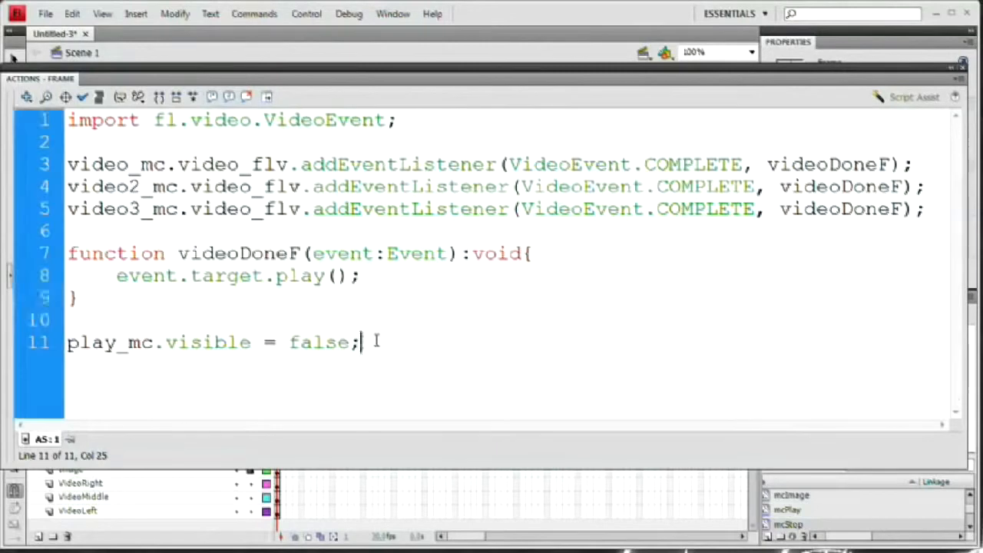
# - Add the line play_mc.buttonMode = true; below the play_mc.visible statement
pyautogui.press('Return')
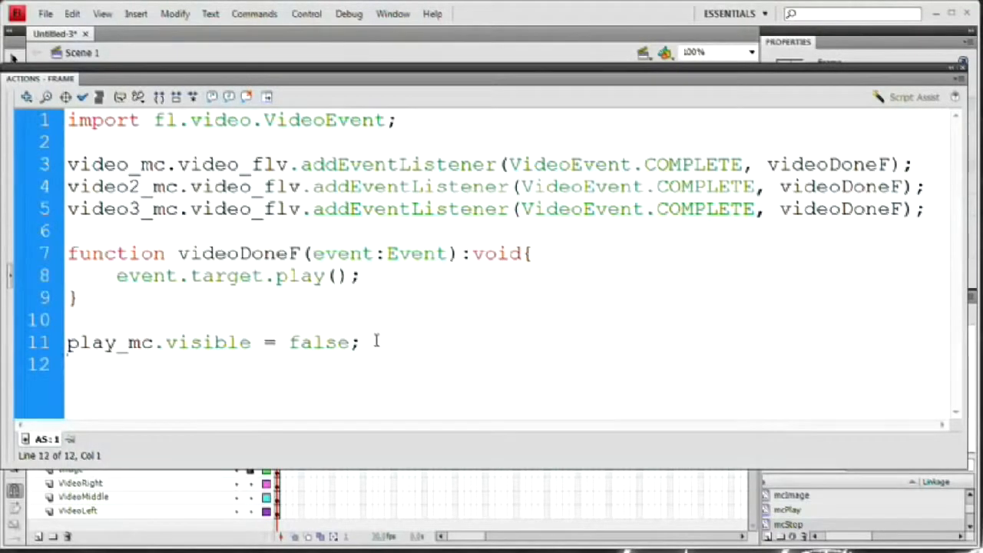
pyautogui.write('play_mc.')
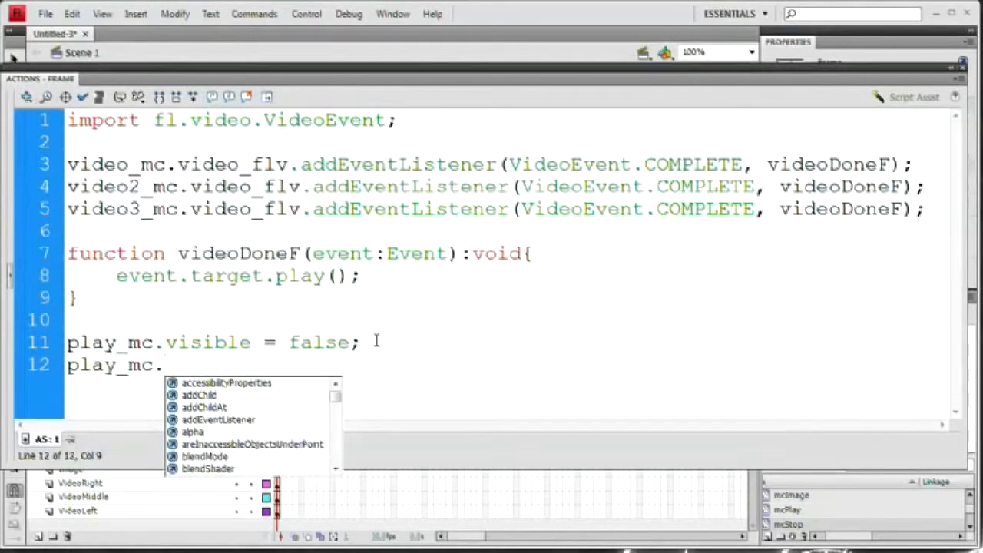
pyautogui.write('button')
pyautogui.press('Return')
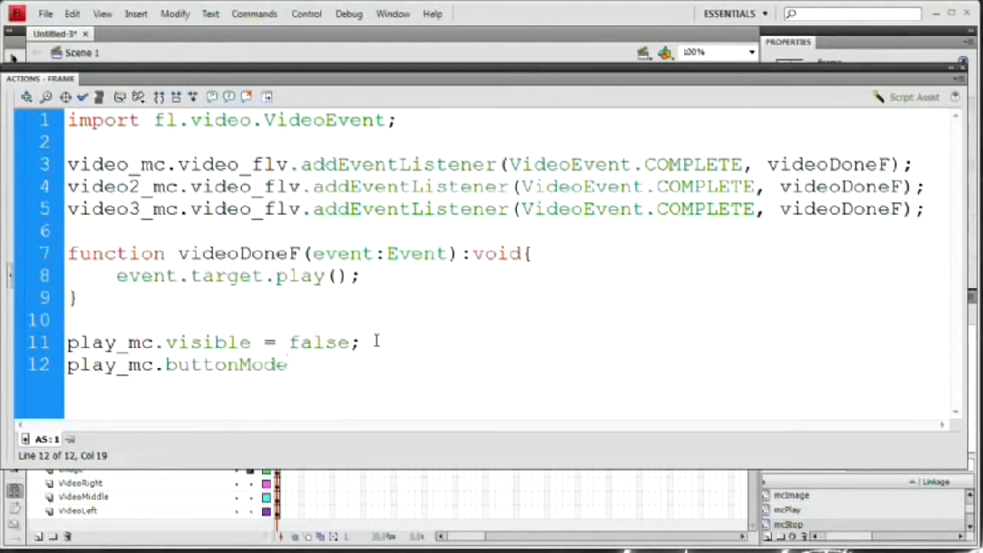
pyautogui.write('= true;')
# - Add the line stop_mc.buttonMode = true; below the play button's buttonMode statement
pyautogui.press('Return')
pyautogui.write('stop_mc.butt')
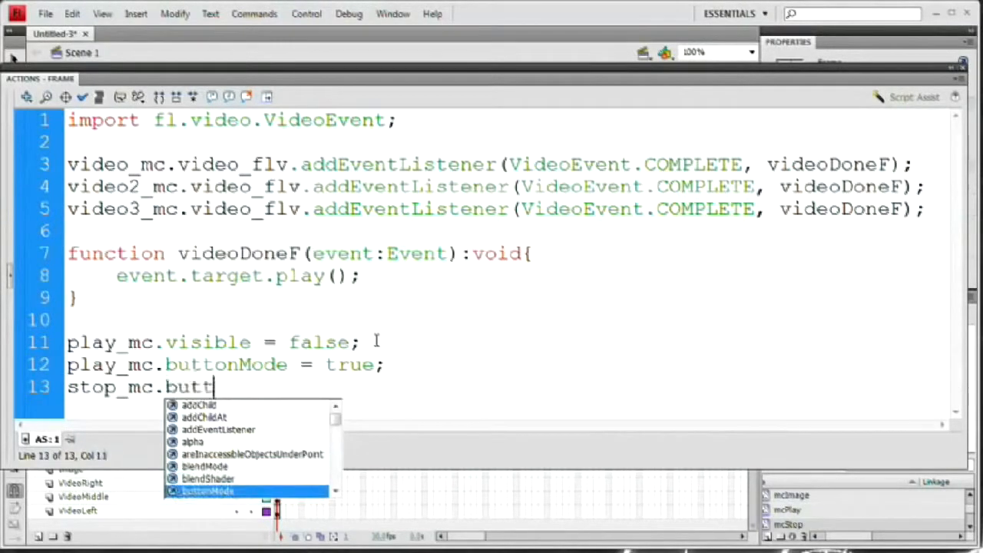
pyautogui.press('Return')
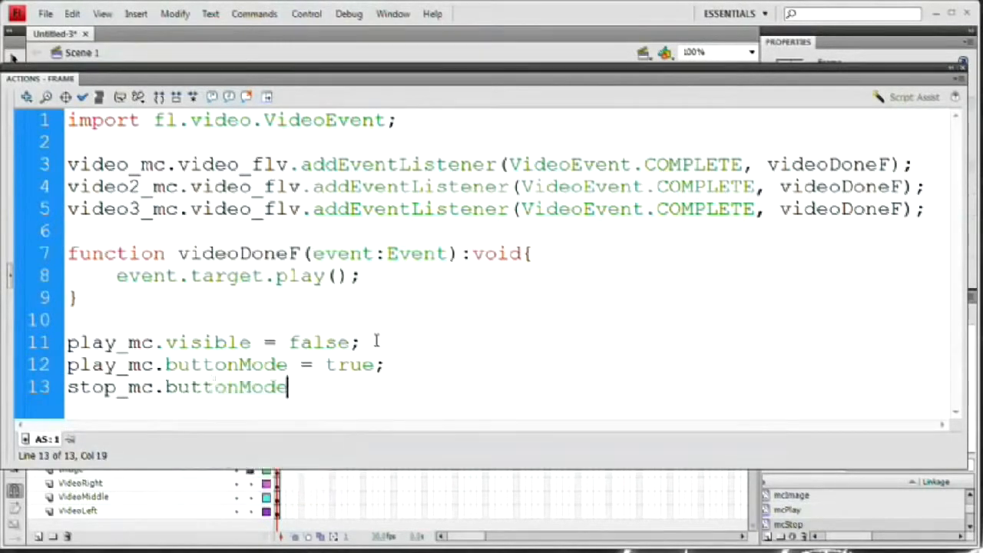
pyautogui.write('-')
pyautogui.press('BackSpace')
pyautogui.press('BackSpace')
pyautogui.write('= ')
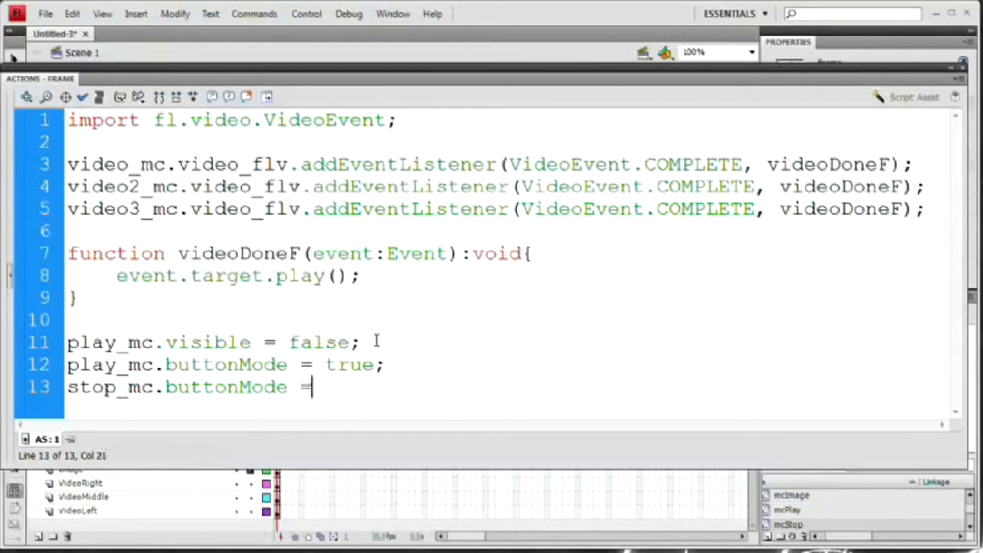
pyautogui.write('true;')
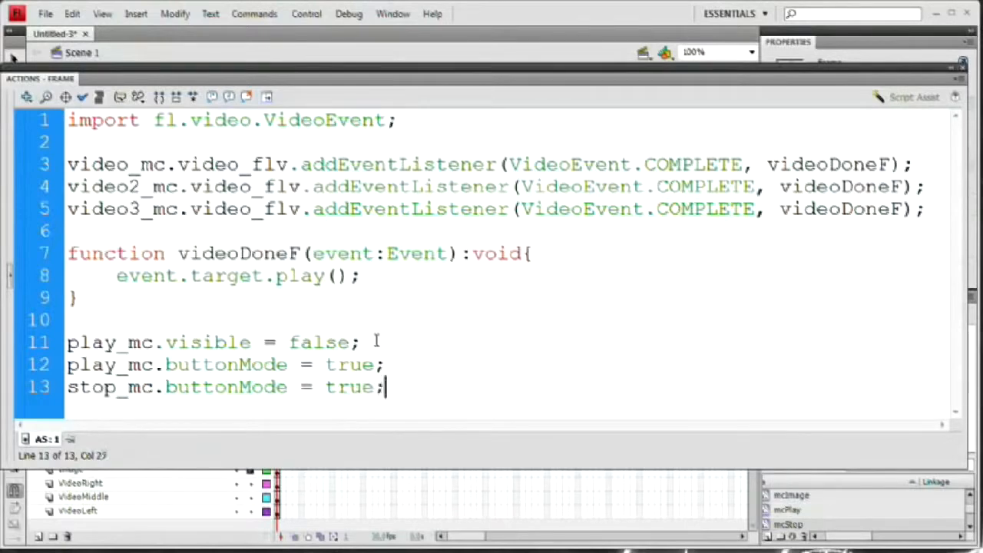
# - Test the movie to check the hand cursor over the stop button, and close the preview
pyautogui.press('Return')
pyautogui.hotkey('ctrl', 'Return')
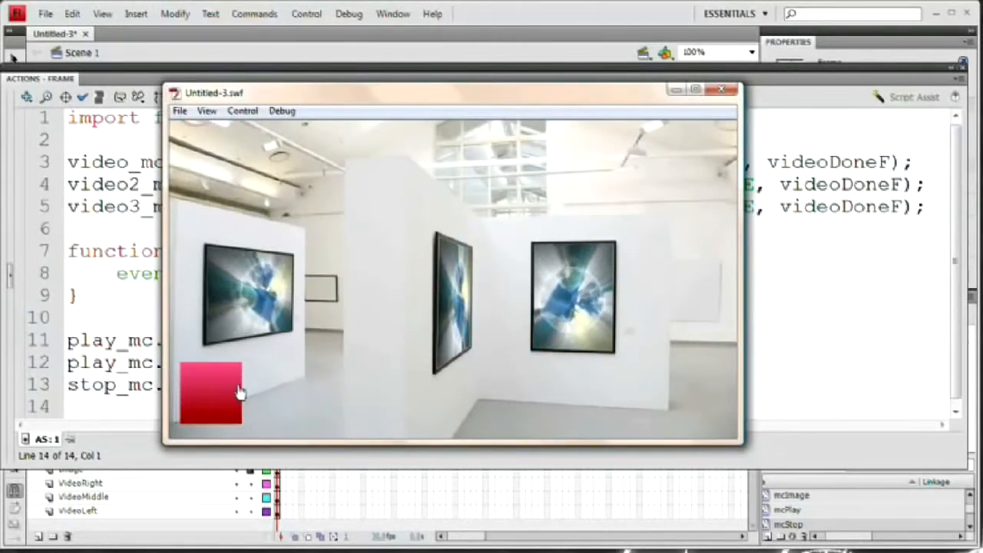
pyautogui.click(721, 90)
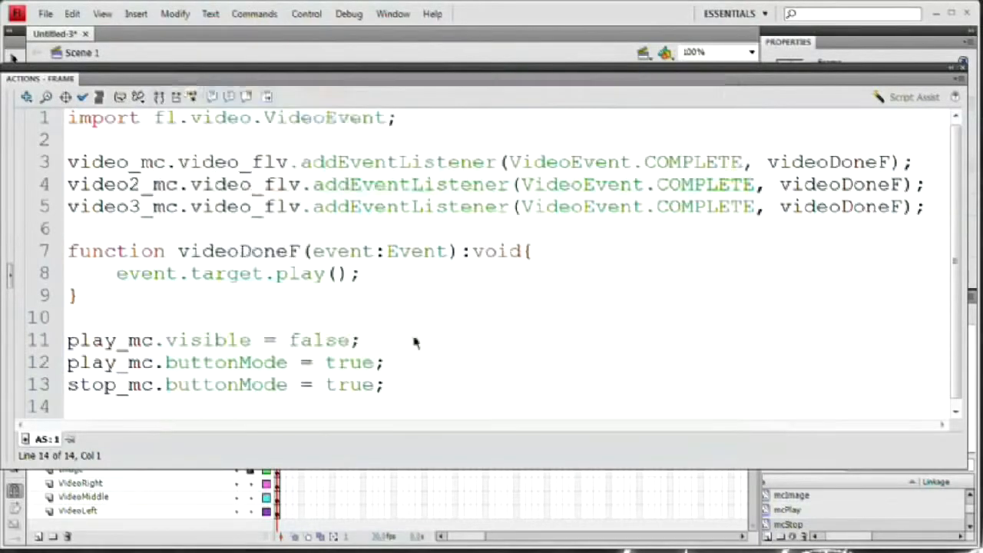
# - Below the buttonMode statements, add the line stop_mc.addEventListener(MouseEvent.CLICK , stopF);
pyautogui.click(405, 382)
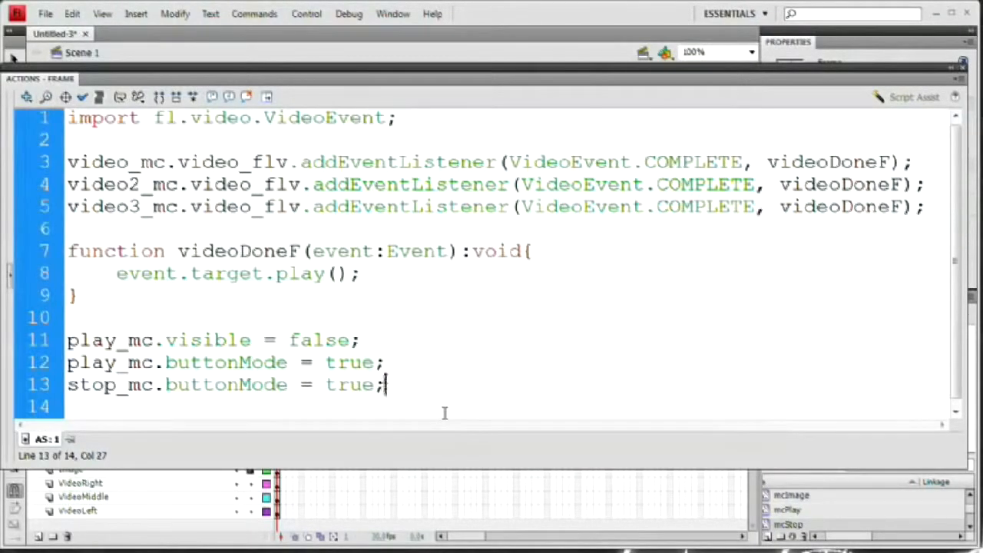
pyautogui.press('Return')
pyautogui.press('Return')
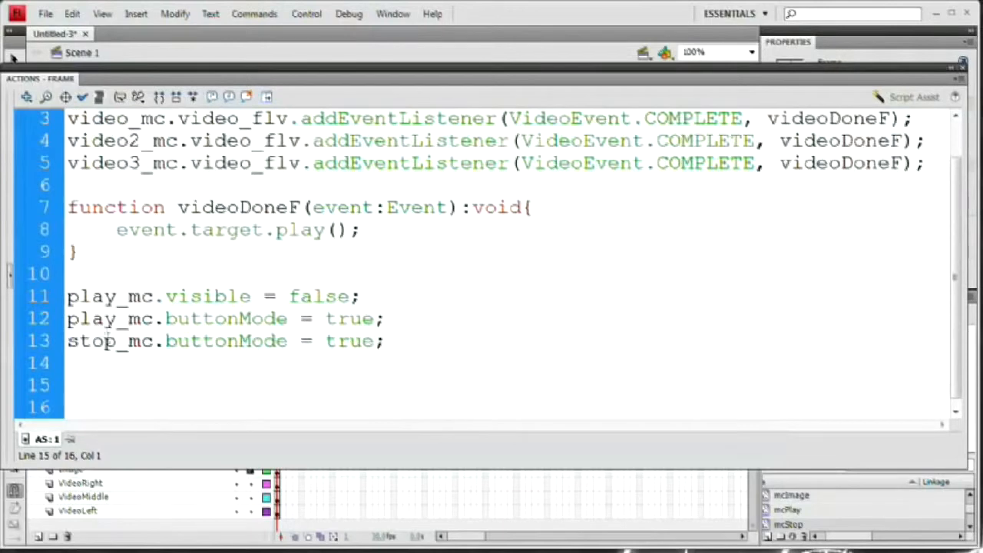
pyautogui.scroll(-1, 288, 361)
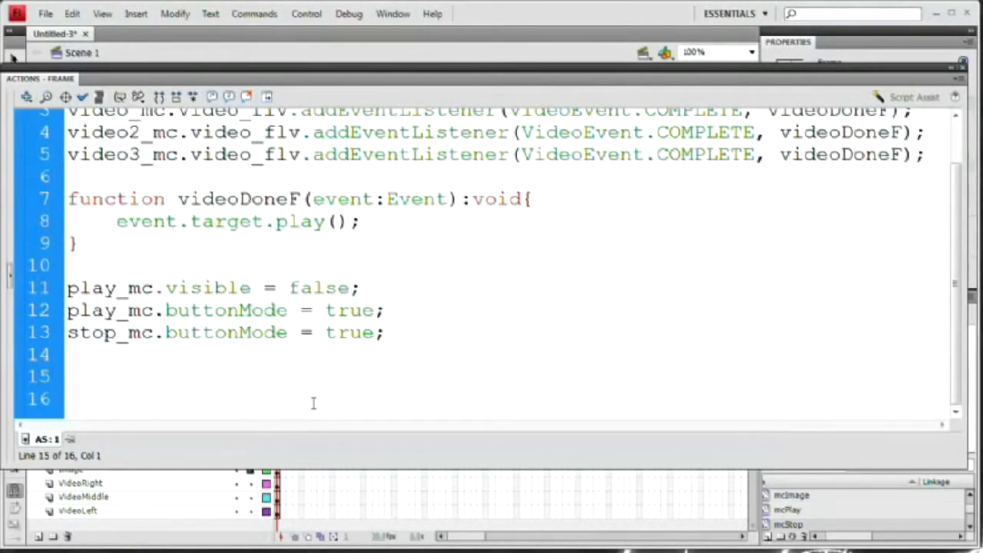
pyautogui.write('stop_mc.add')
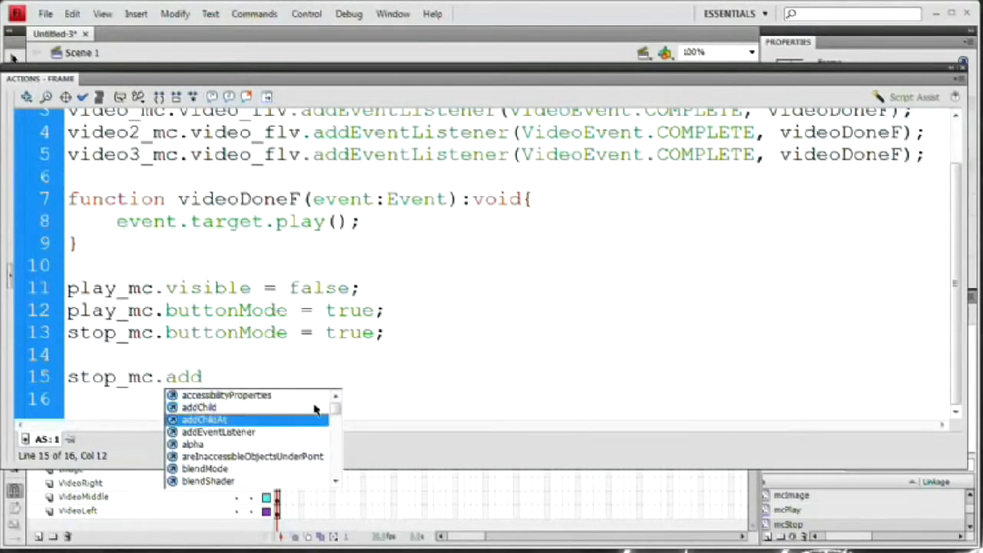
pyautogui.press('Return')
pyautogui.write('MouseEvent')
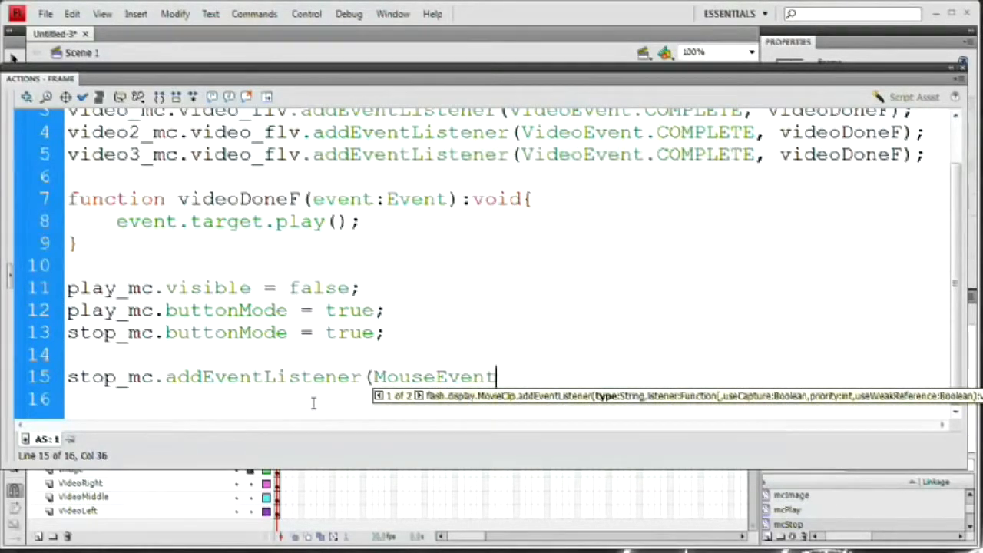
pyautogui.write('.C')
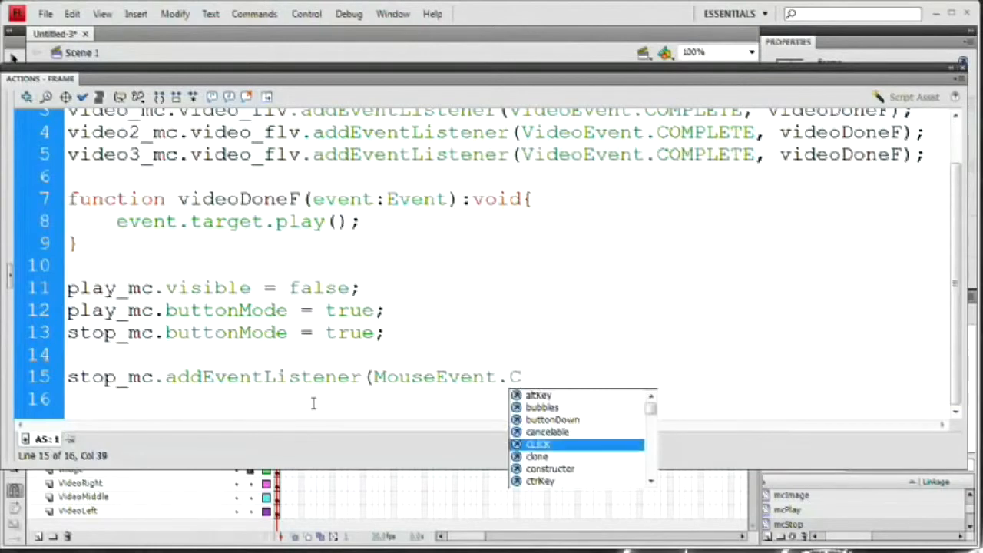
pyautogui.write('LICK')
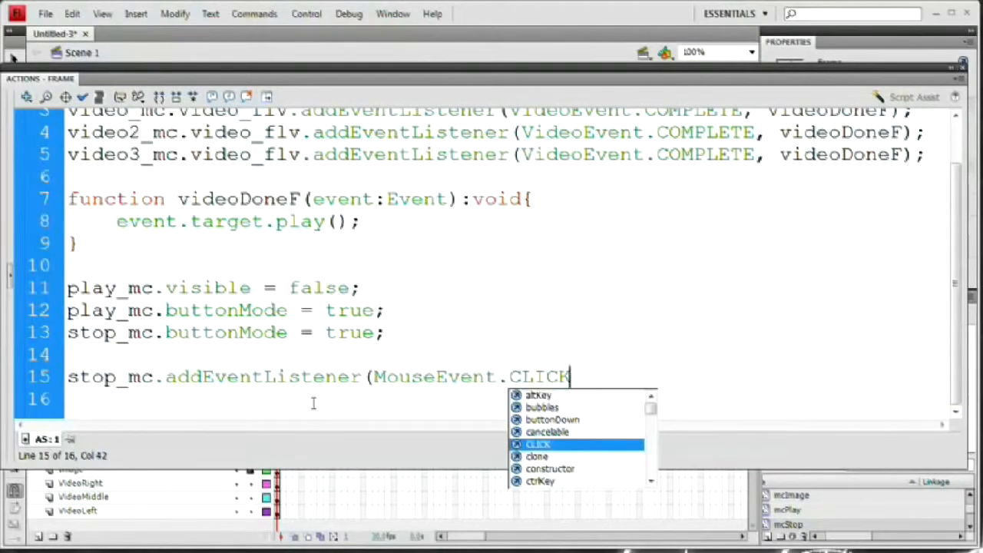
pyautogui.write(' , ')
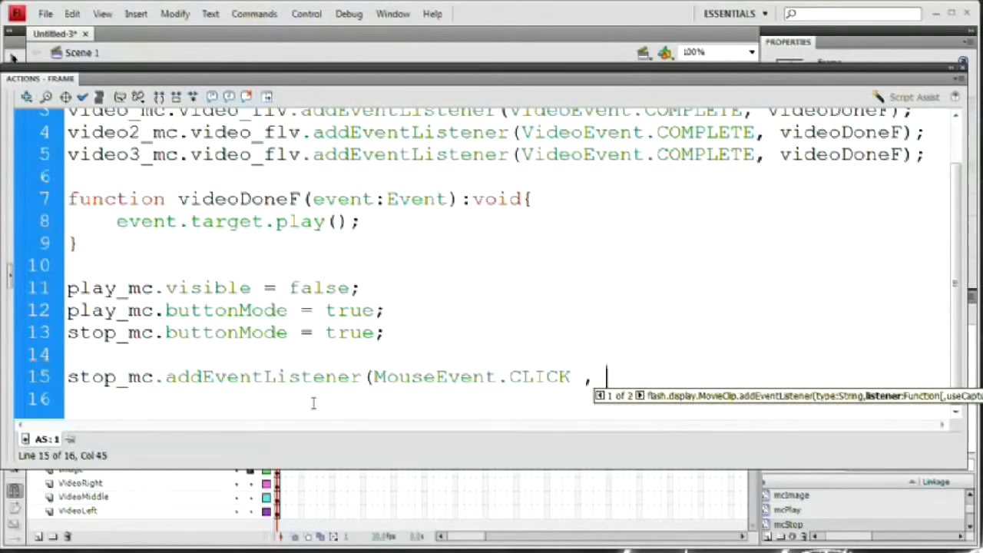
pyautogui.write('stop')
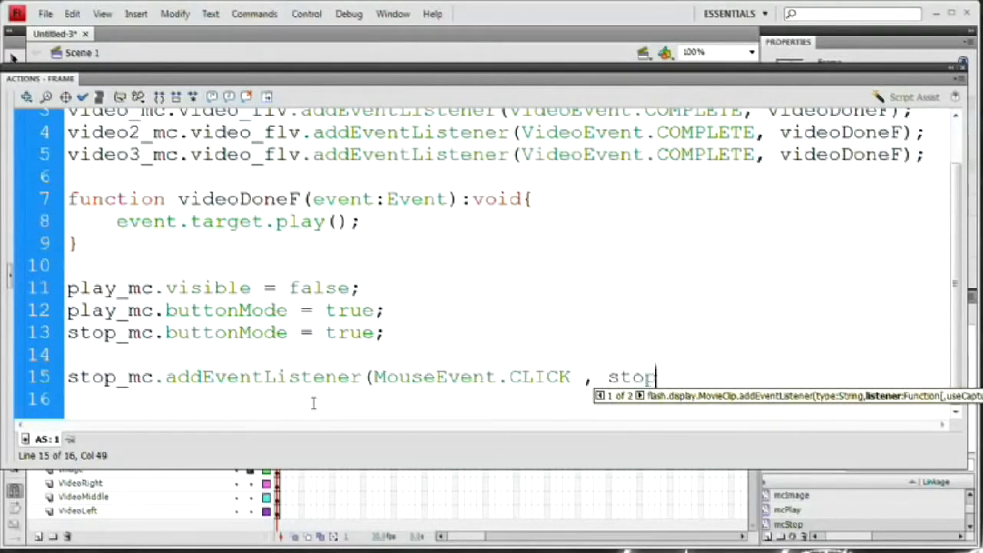
pyautogui.write('F)')
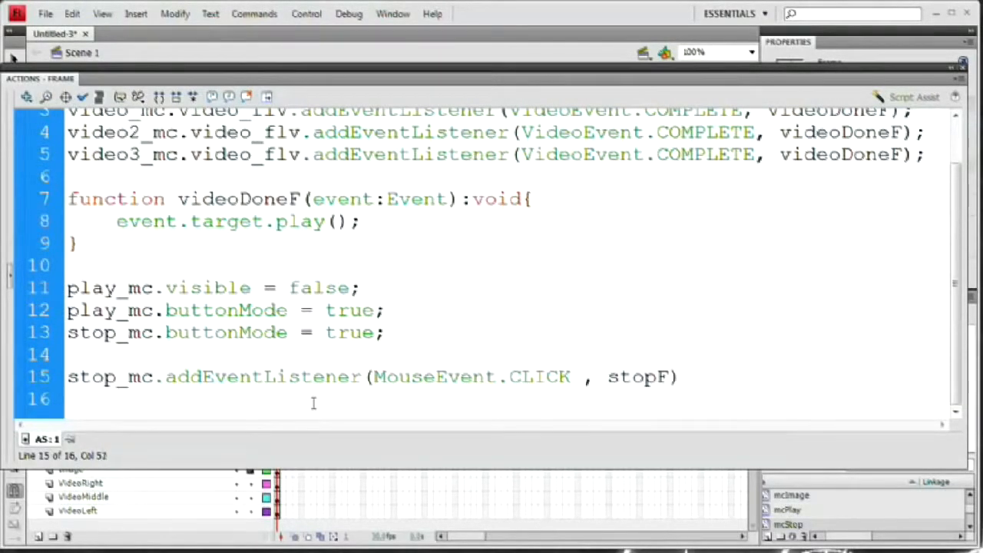
pyautogui.write(';')
# - Declare an empty function stopF(event:MouseEvent):void with its braces below the stop button's click listener
pyautogui.press('Return')
pyautogui.press('Return')
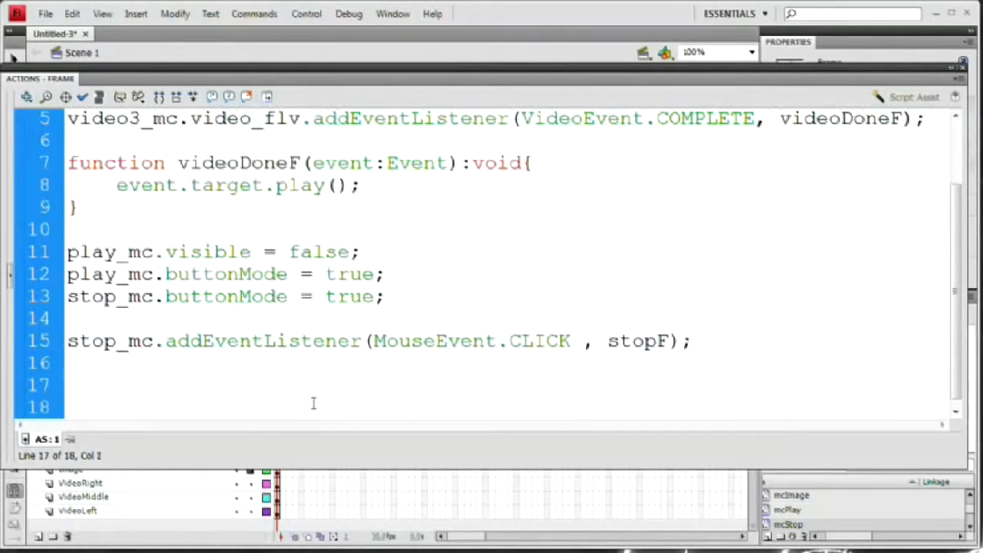
pyautogui.write('functio')
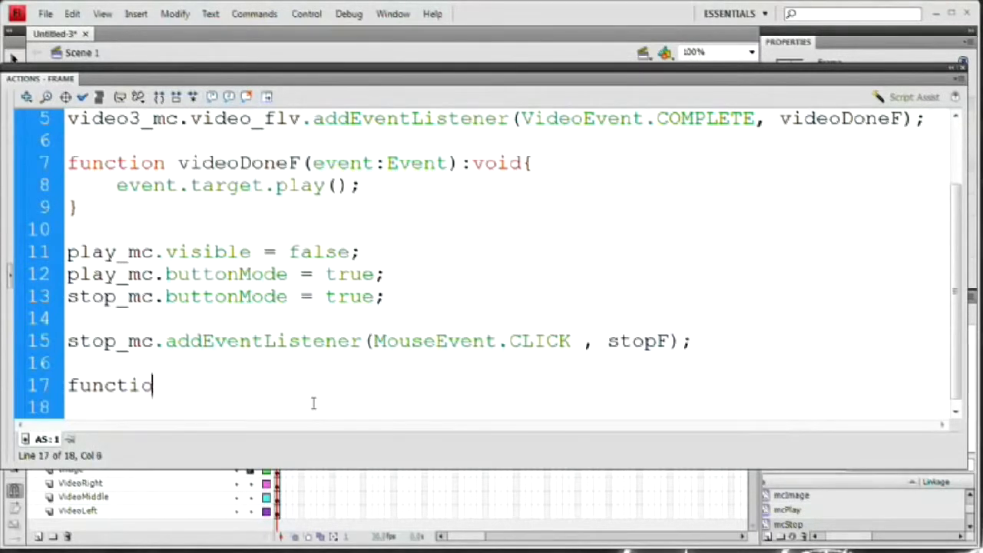
pyautogui.write('n stopF')
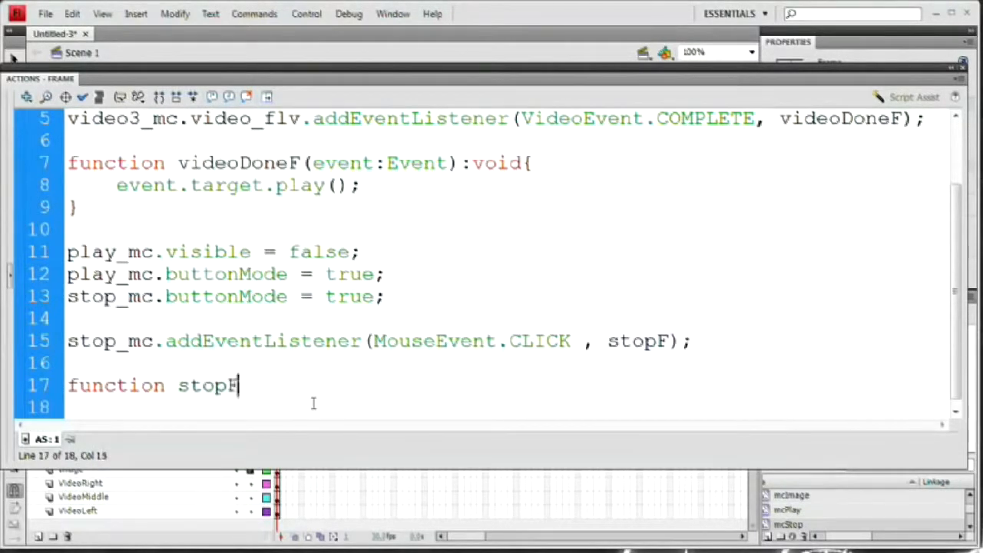
pyautogui.write('(event:M')
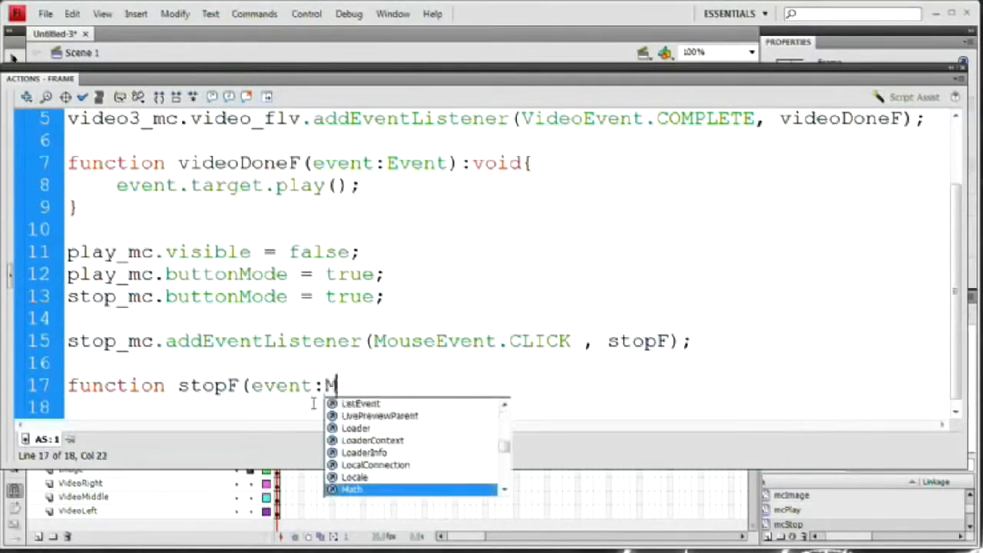
pyautogui.write('ouseEvent')
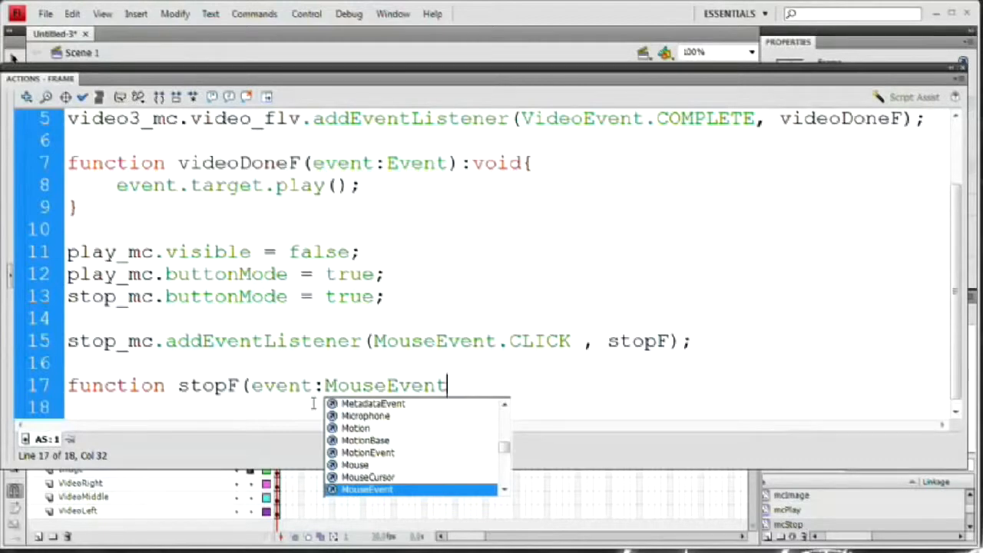
pyautogui.write('):void')
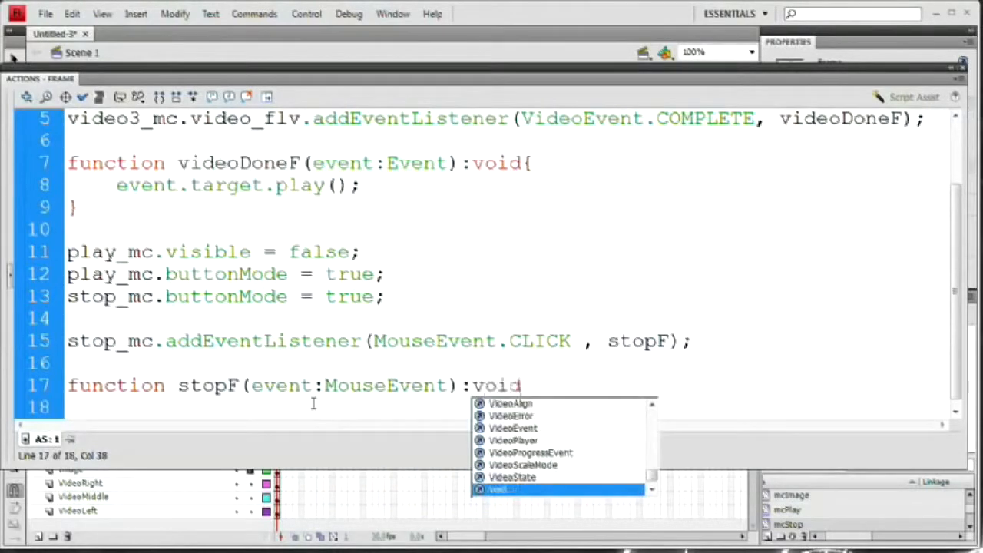
pyautogui.press('Escape')
pyautogui.write('{')
pyautogui.press('Return')
pyautogui.press('Return')
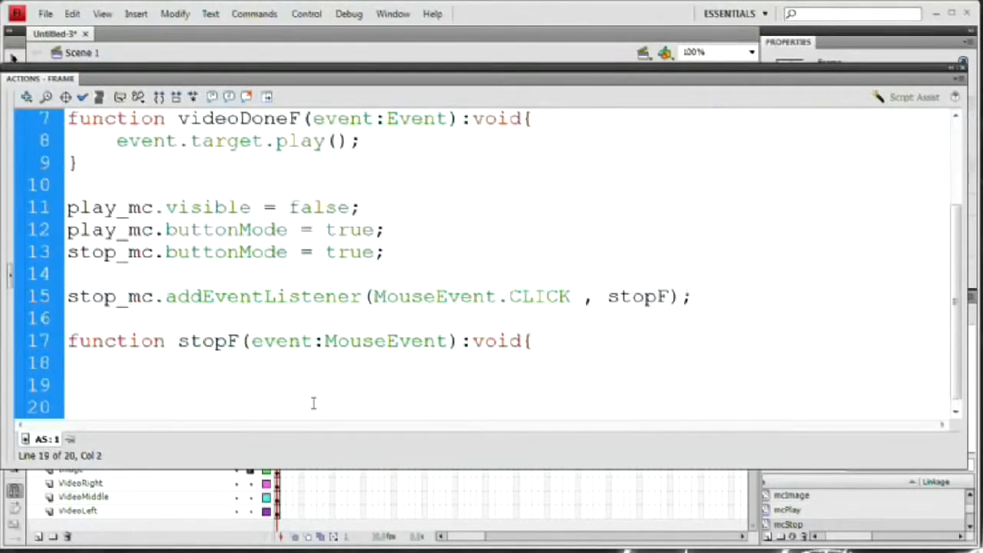
# - Add the statement video_mc.video_flv.stop(); inside the stopF function
pyautogui.press('Up')
pyautogui.write('video')
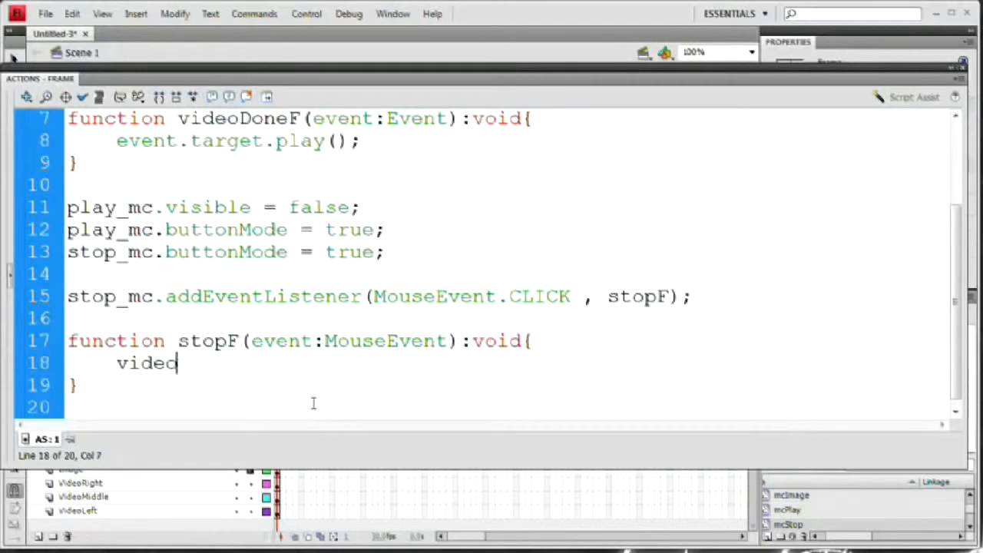
pyautogui.write('_mc.')
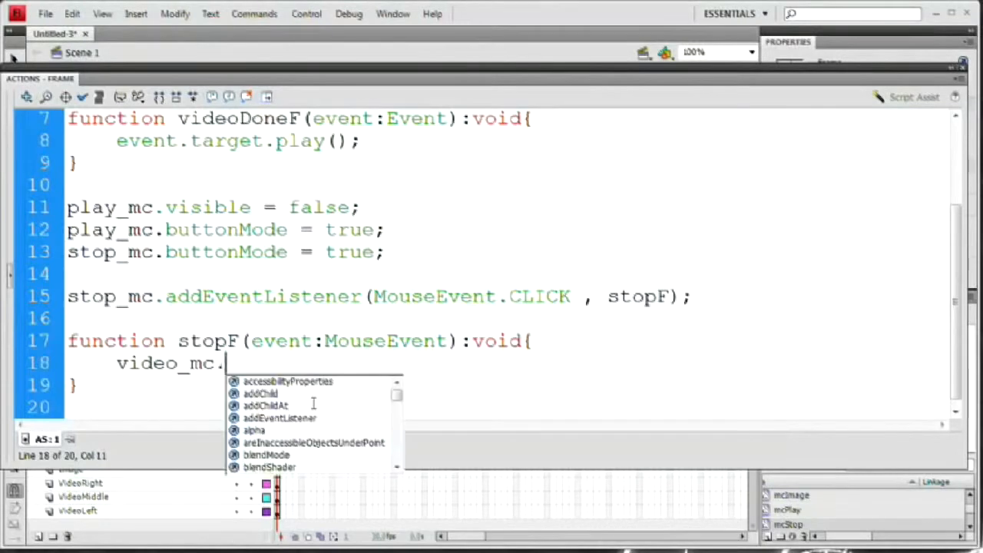
pyautogui.write('video_')
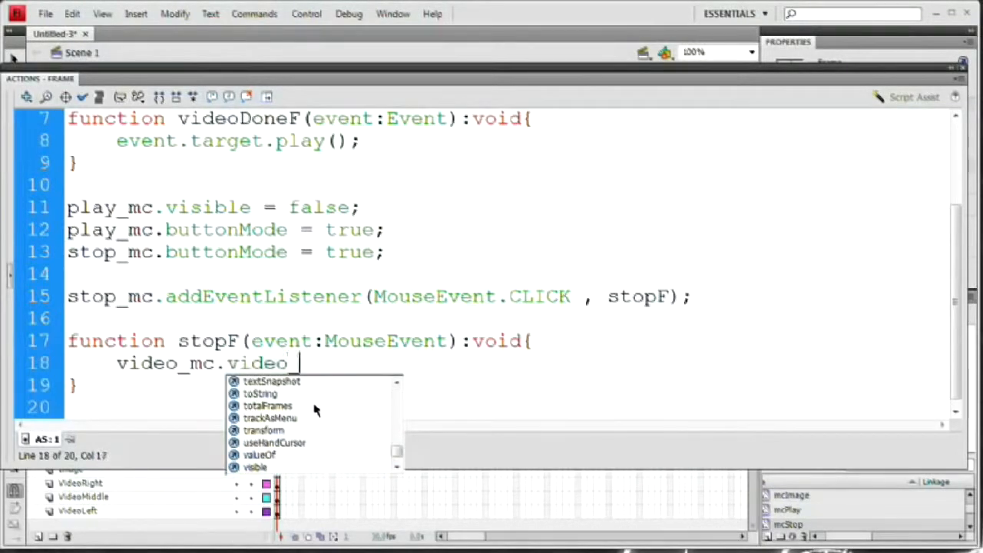
pyautogui.write('flv.stop();')
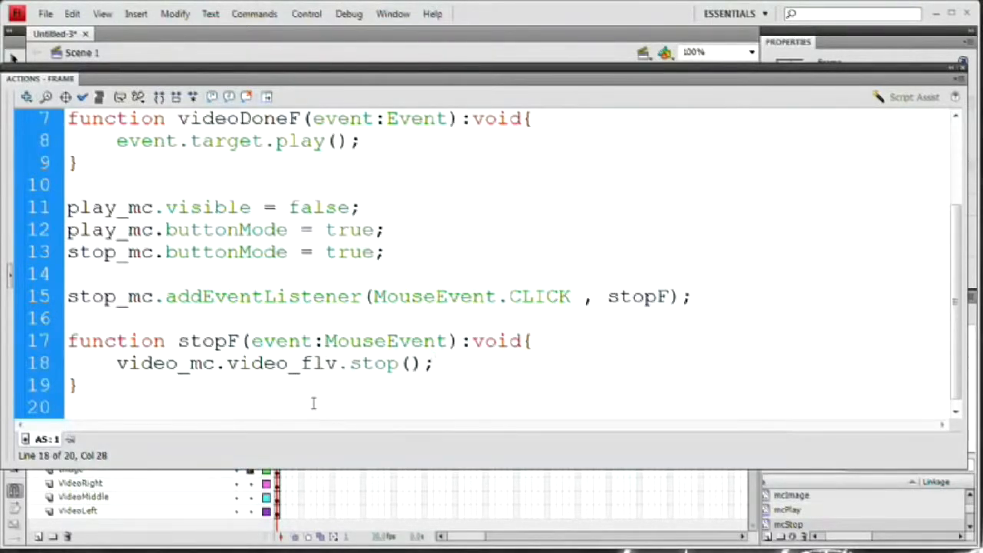
# - Add the statement stop_mc.visible = false; below the video stop call in stopF
pyautogui.press('Return')
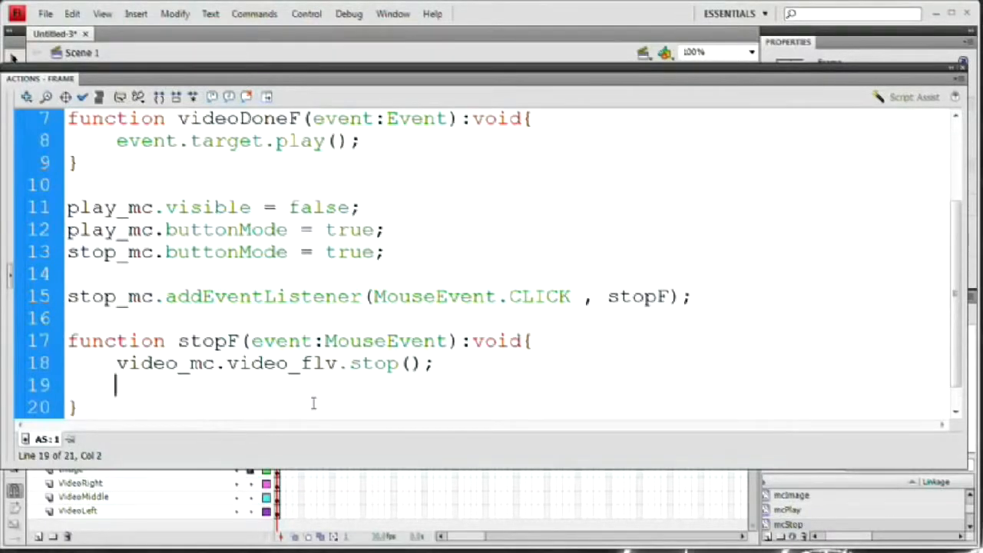
pyautogui.write('stop_mc')
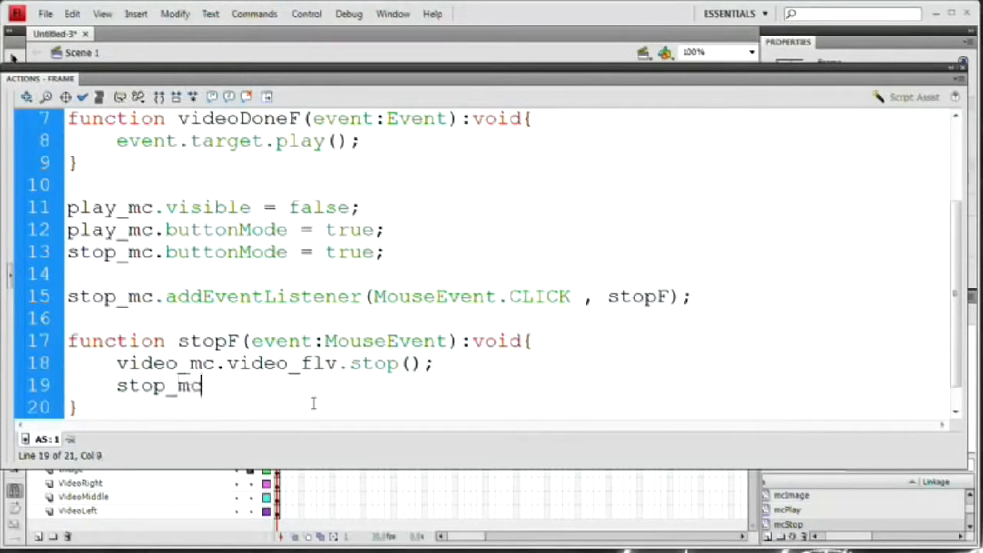
pyautogui.write('.visible')
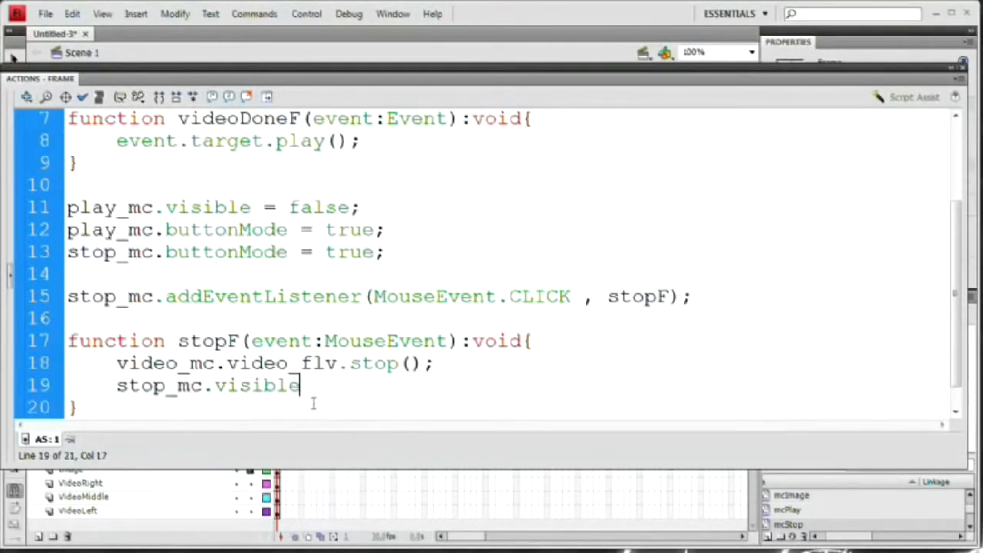
pyautogui.write(' = false')
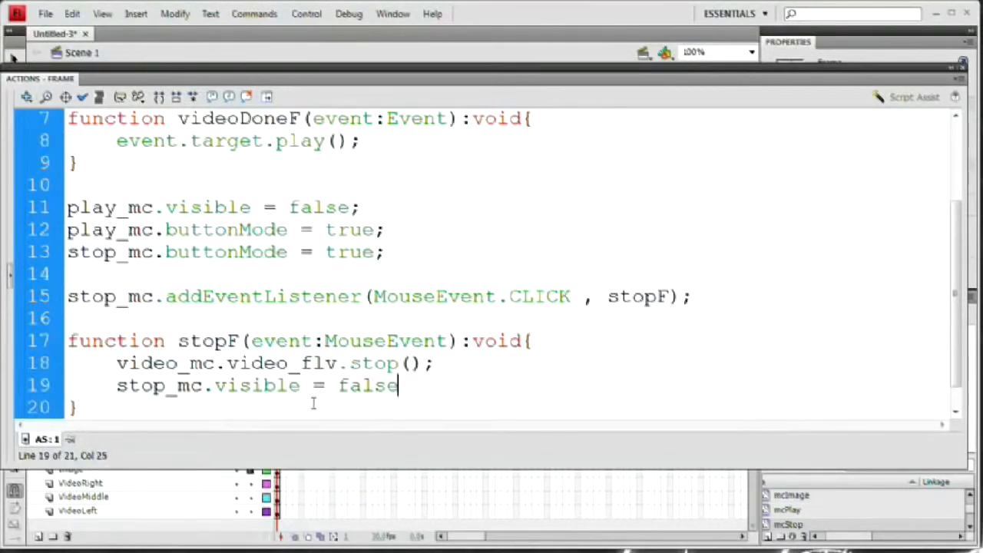
pyautogui.write(';')
# - Add the statement play_mc.visible = true; as the last line inside stopF
pyautogui.press('Return')
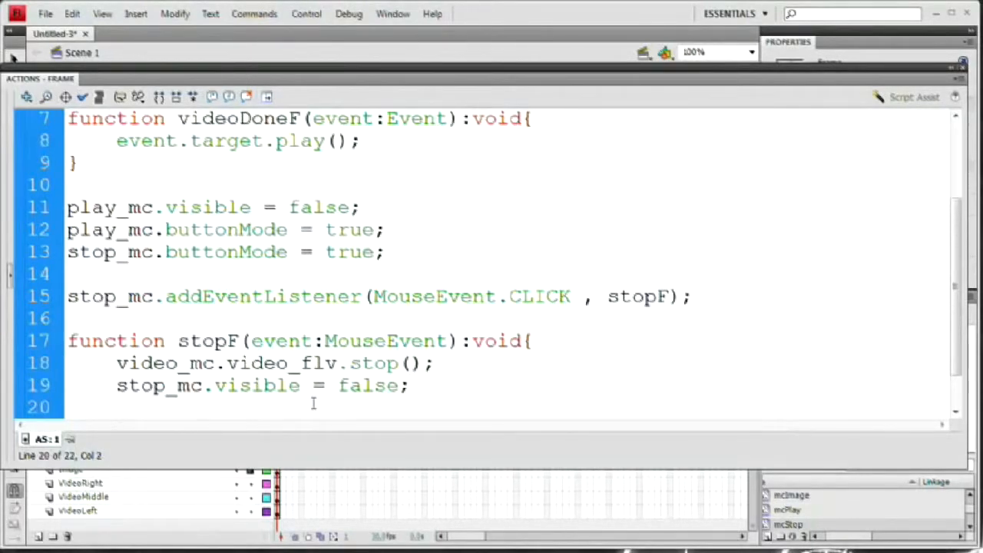
pyautogui.scroll(-1, 313, 290)
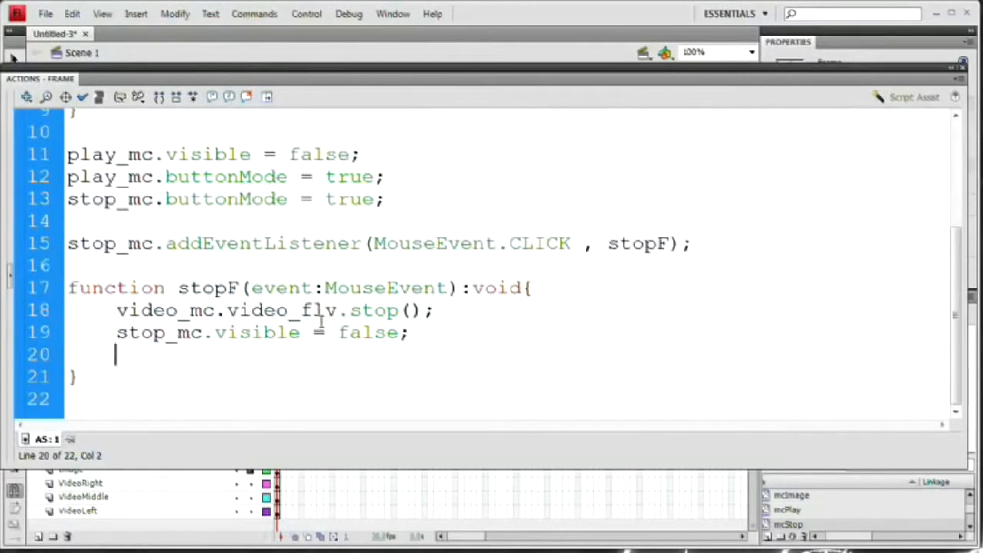
pyautogui.write('play_mc.')
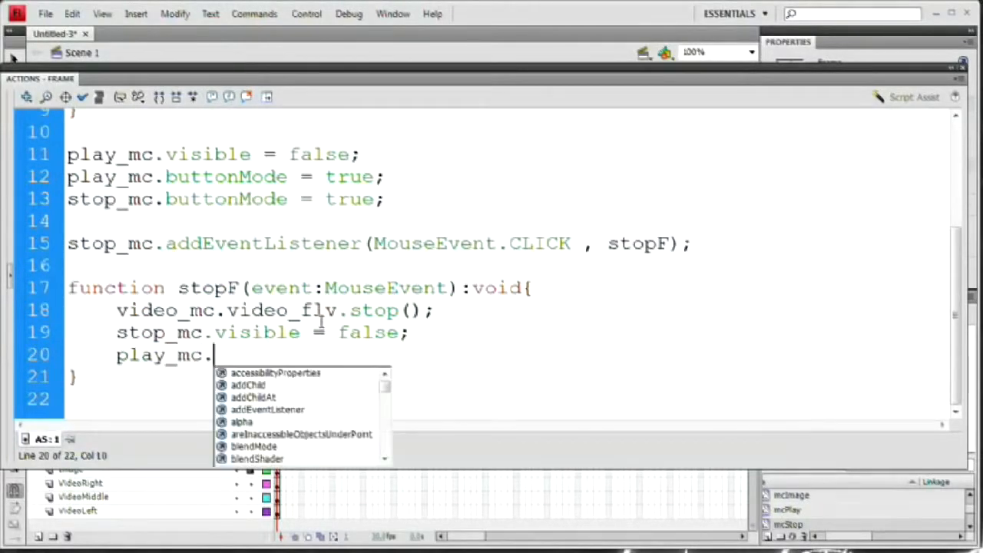
pyautogui.write('visible')
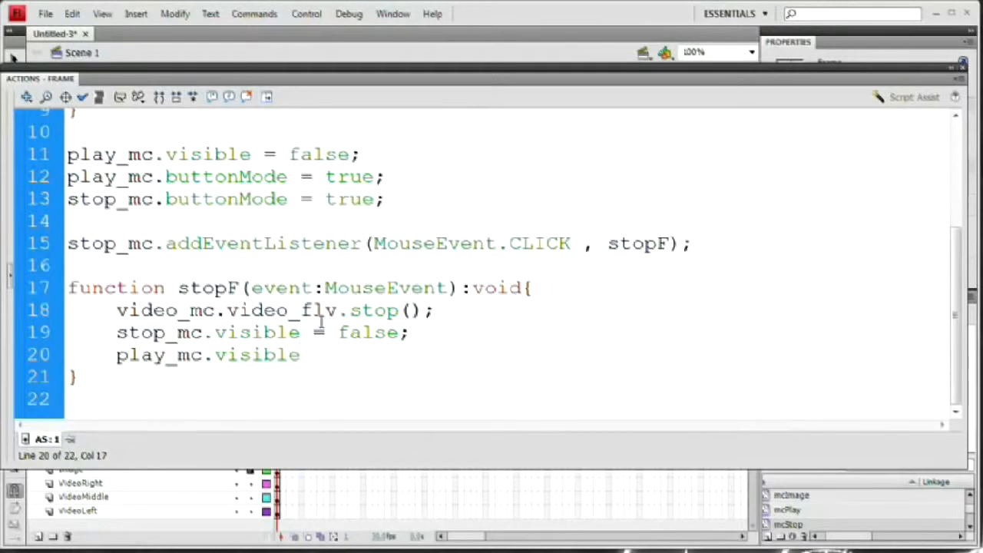
pyautogui.write(' = true;')
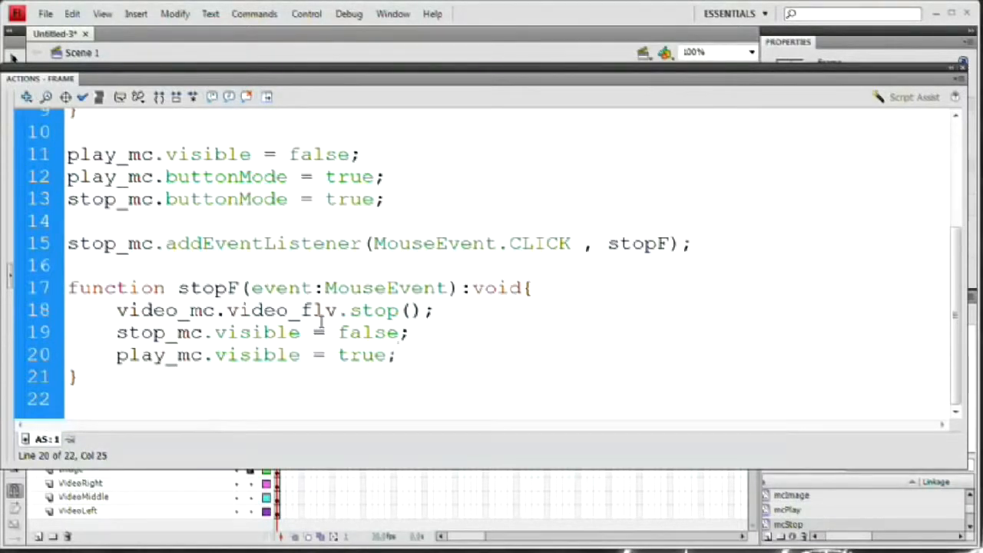
# - Test the movie, use the stop button to check the video and button swap, and close the preview
pyautogui.press('F9')
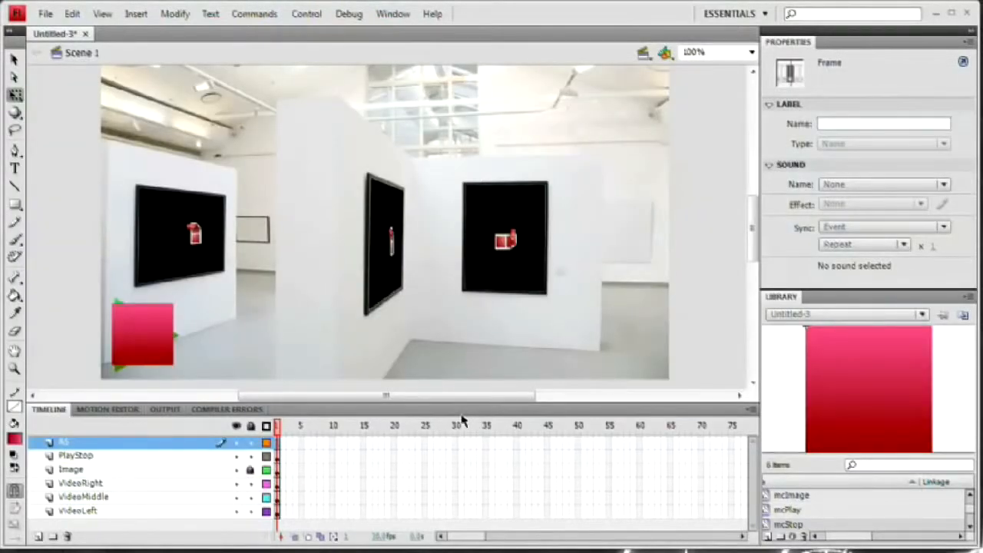
pyautogui.hotkey('ctrl', 'Return')
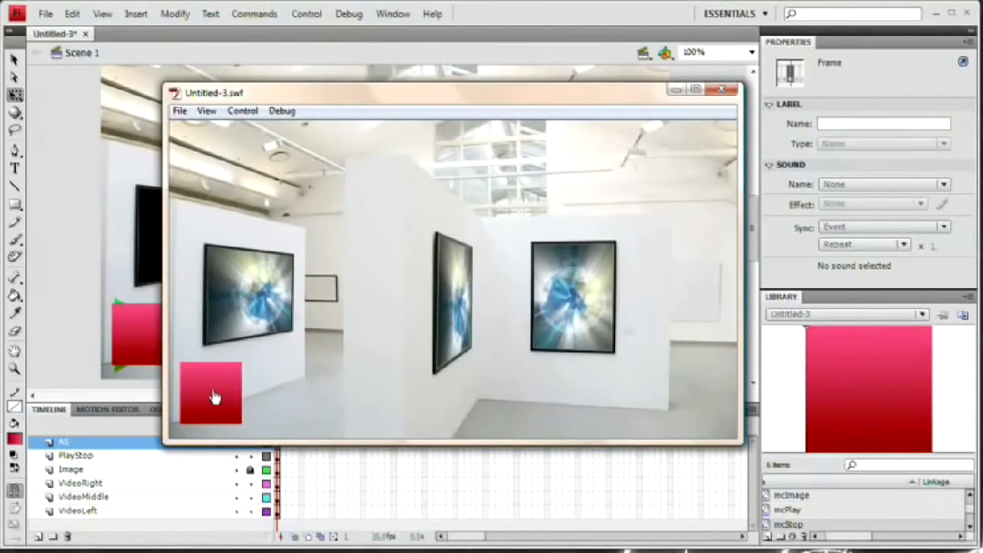
pyautogui.click(215, 397)
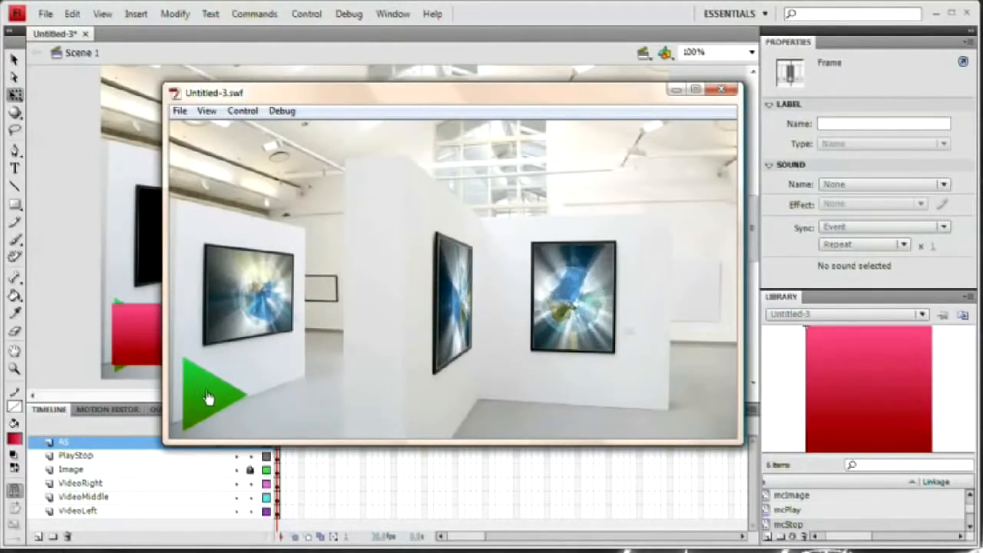
pyautogui.click(722, 90)
# - Duplicate the whole stopF function below the original, separated by one blank line
pyautogui.press('F9')
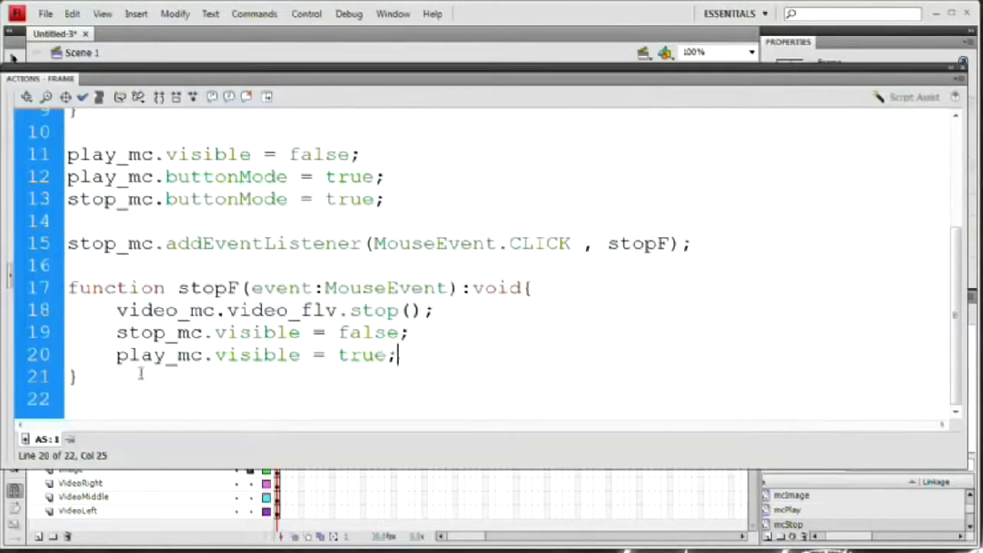
pyautogui.moveTo(89, 376); pyautogui.dragTo(66, 289)
pyautogui.hotkey('ctrl', 'c')
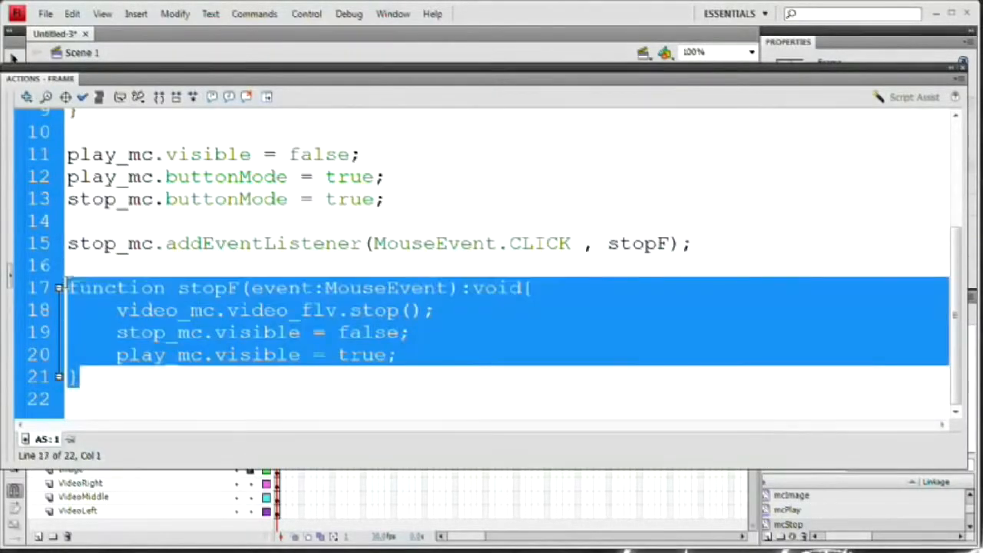
pyautogui.click(153, 377)
pyautogui.press('Return')
pyautogui.press('Return')
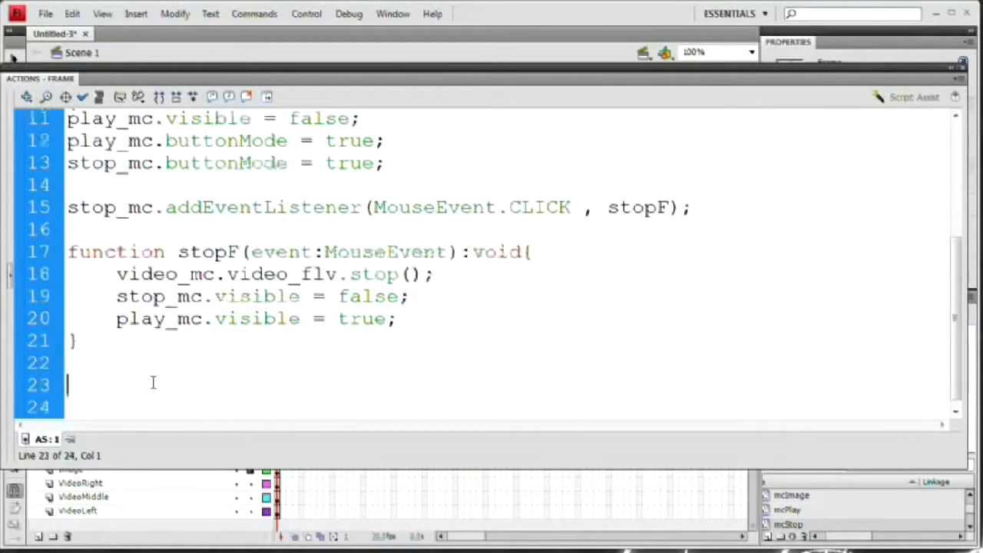
pyautogui.hotkey('ctrl', 'v')
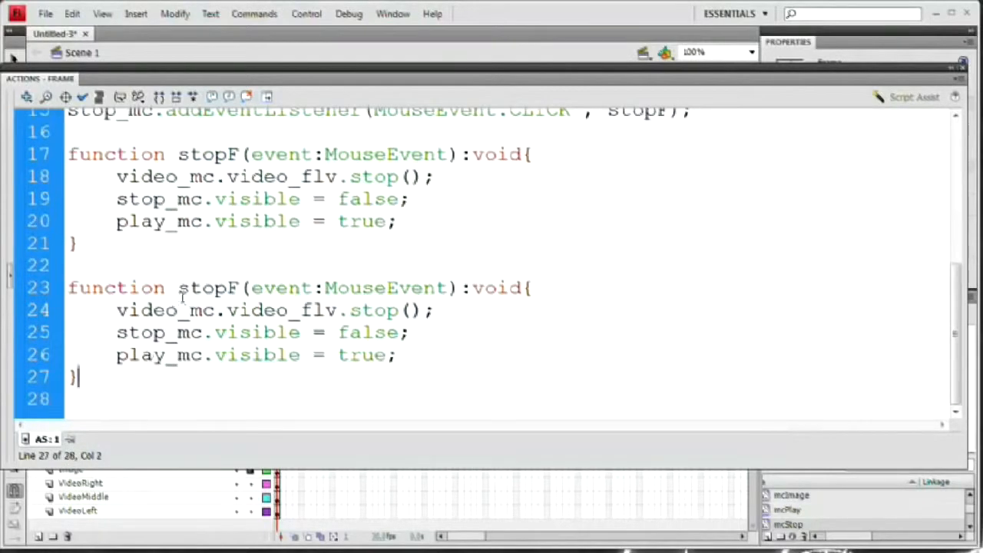
# - Insert seven extra blank lines above the copied stopF function and compare it with the original
pyautogui.press('Return')
pyautogui.press('Return')
pyautogui.press('Return')
pyautogui.press('Return')
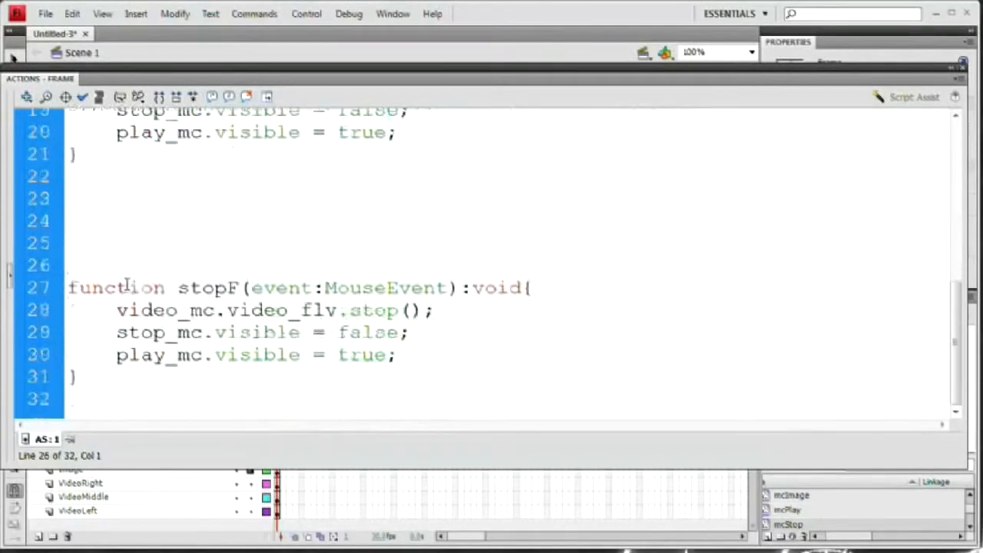
pyautogui.press('Return')
pyautogui.press('Return')
pyautogui.press('Return')
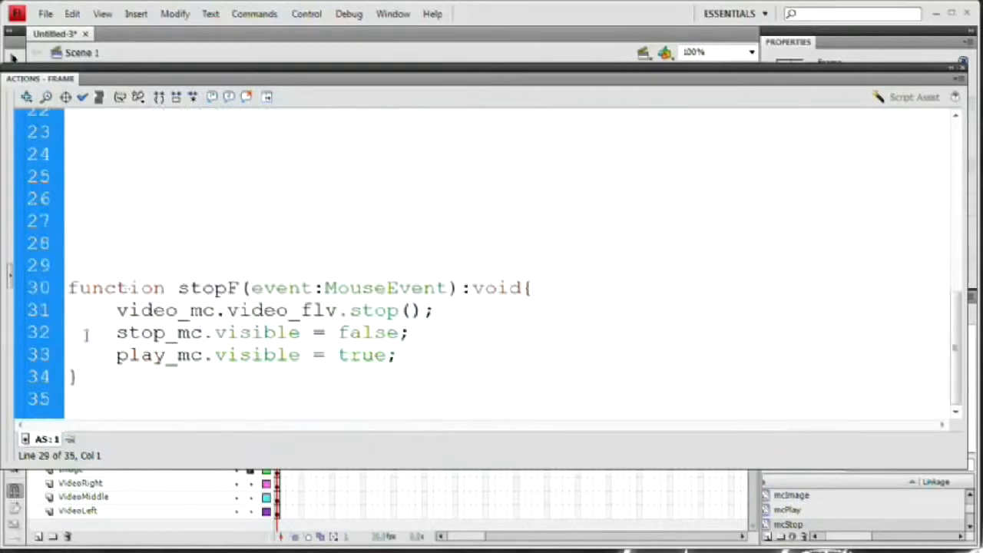
pyautogui.scroll(7, 177, 254)
pyautogui.scroll(-4, 178, 253)
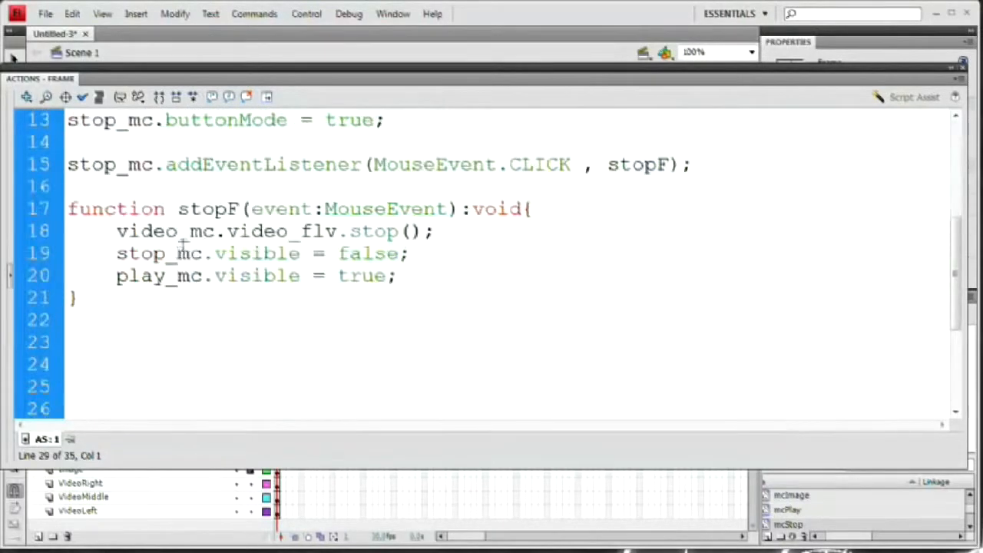
pyautogui.click(81, 211)
pyautogui.keyDown('shift'); pyautogui.click(176, 311); pyautogui.keyUp('shift')
pyautogui.scroll(-3, 216, 310)
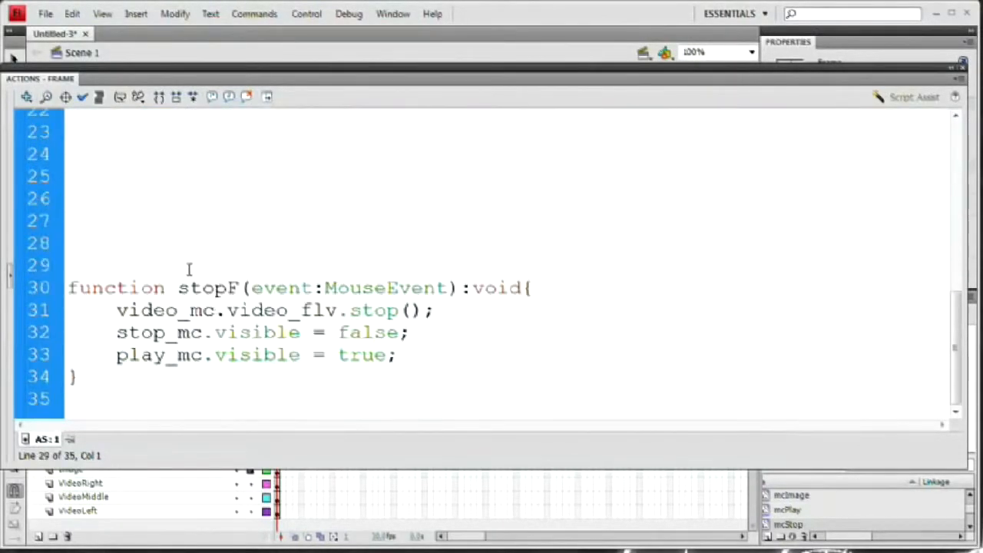
# - Rename the copied function from stopF to playF
pyautogui.click(189, 267)
pyautogui.moveTo(176, 287); pyautogui.dragTo(215, 288)
pyautogui.press('Delete')
pyautogui.press('Delete')
pyautogui.write('play')
pyautogui.click(234, 332)
# - Change the video call inside playF to video_mc.video_flv.play();
pyautogui.moveTo(166, 288); pyautogui.dragTo(290, 288)
pyautogui.click(357, 309)
pyautogui.moveTo(120, 310); pyautogui.dragTo(338, 309)
pyautogui.click(230, 313)
pyautogui.moveTo(230, 310); pyautogui.dragTo(397, 310)
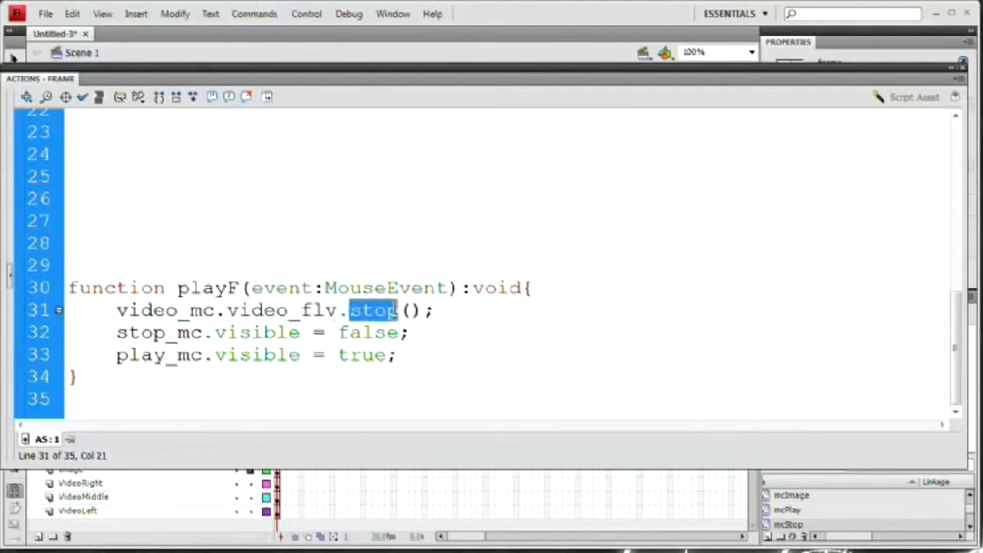
pyautogui.write('play')
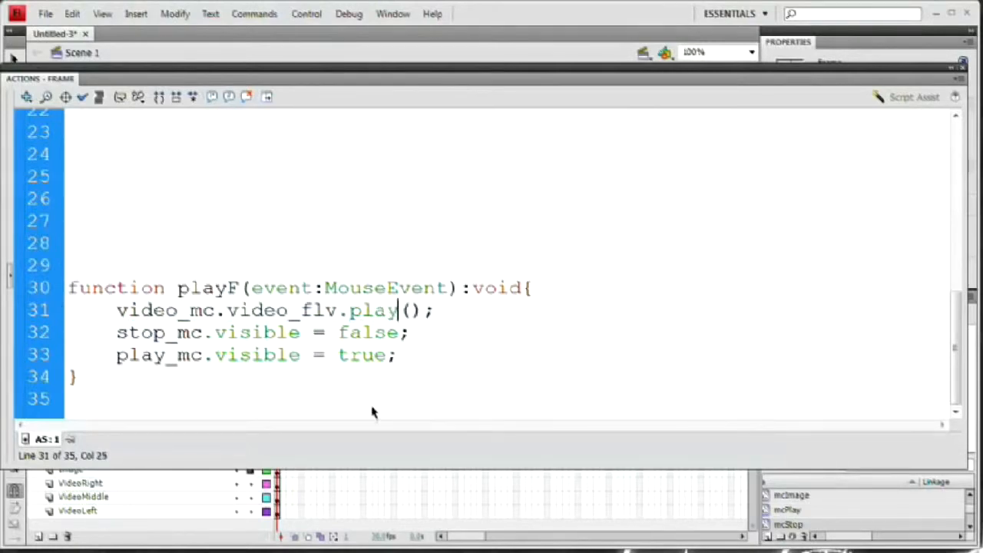
# - Inside playF, set stop_mc.visible to true and play_mc.visible to false
pyautogui.moveTo(338, 331); pyautogui.dragTo(400, 329)
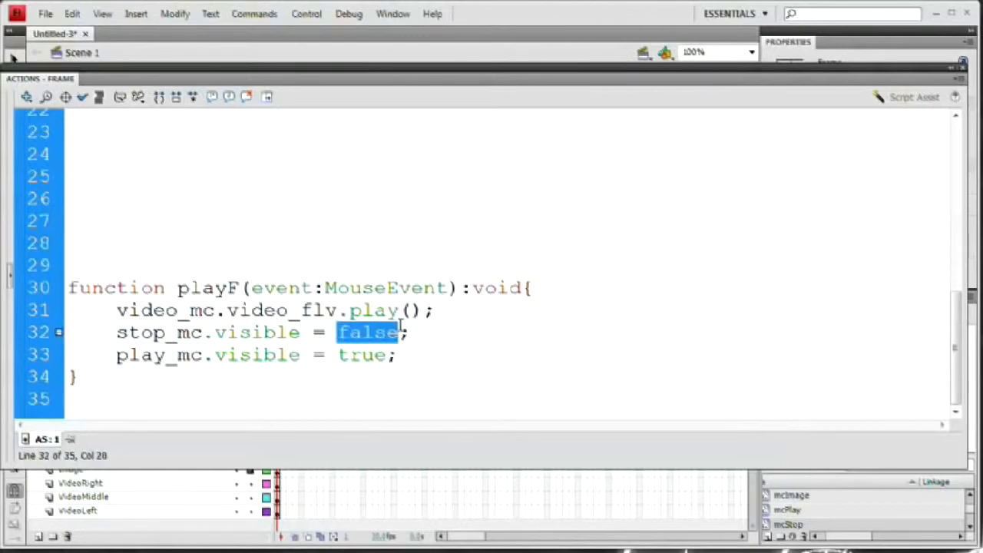
pyautogui.write('true')
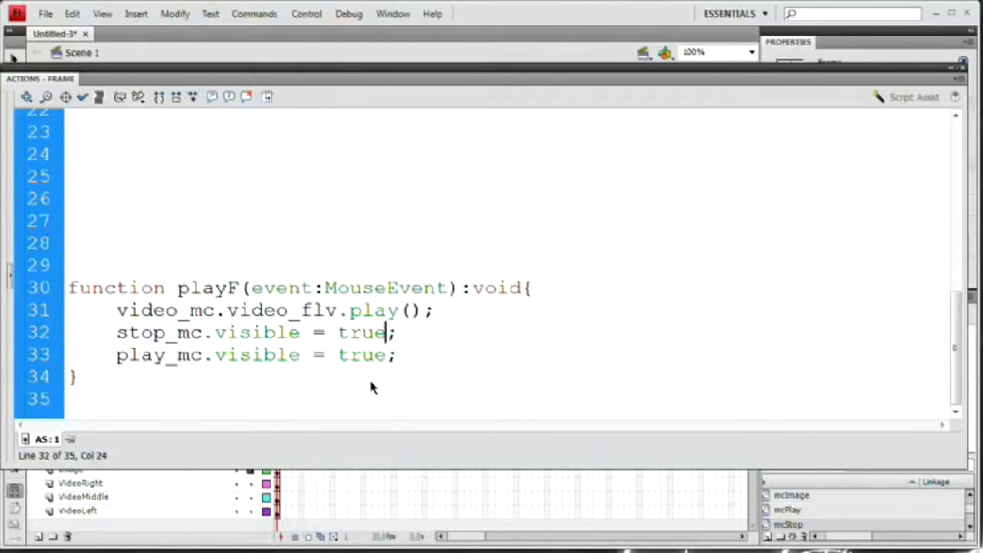
pyautogui.moveTo(340, 360); pyautogui.dragTo(386, 357)
pyautogui.write('false')
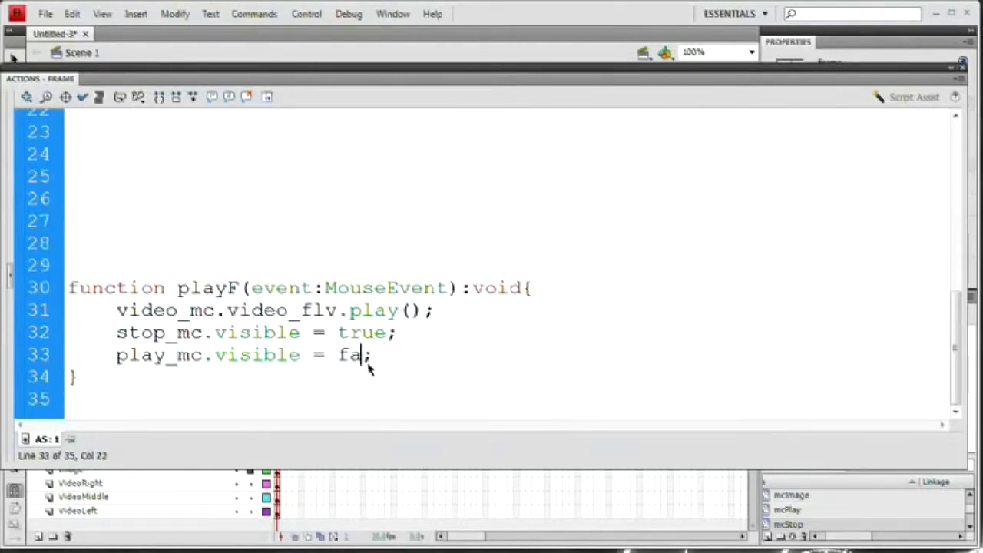
# - Remove the seven extra blank lines above the playF function
pyautogui.click(105, 286)
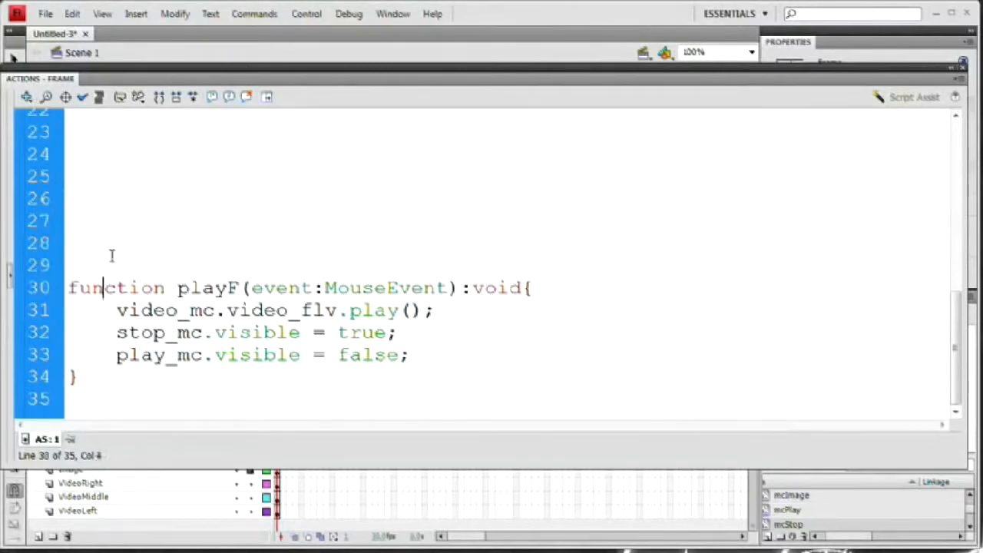
pyautogui.click(111, 255)
pyautogui.press('BackSpace')
pyautogui.press('BackSpace')
pyautogui.press('BackSpace')
pyautogui.press('BackSpace')
pyautogui.press('BackSpace')
pyautogui.press('BackSpace')
pyautogui.press('BackSpace')
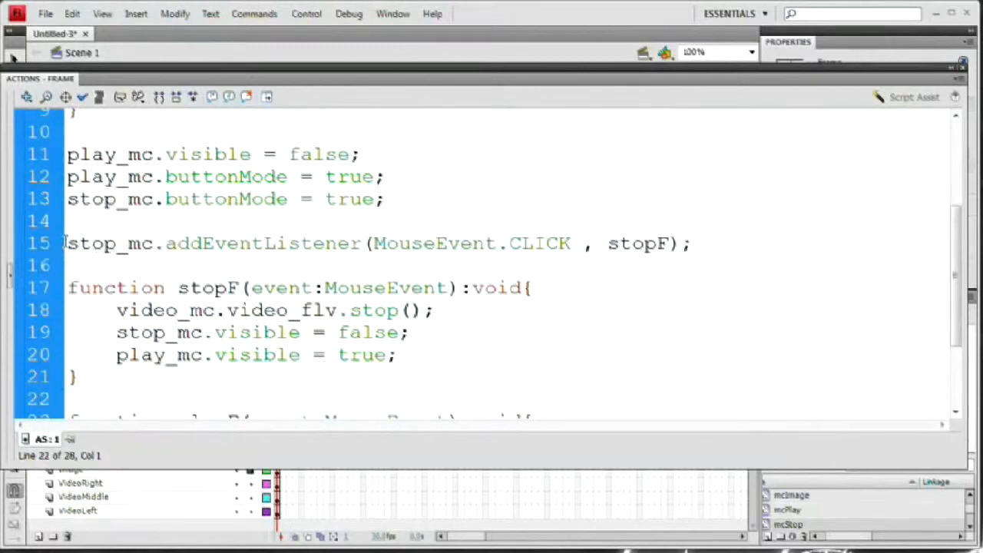
# - Duplicate the stop_mc click listener statement onto a new line directly below it
pyautogui.moveTo(66, 243); pyautogui.dragTo(697, 244)
pyautogui.hotkey('ctrl', 'c')
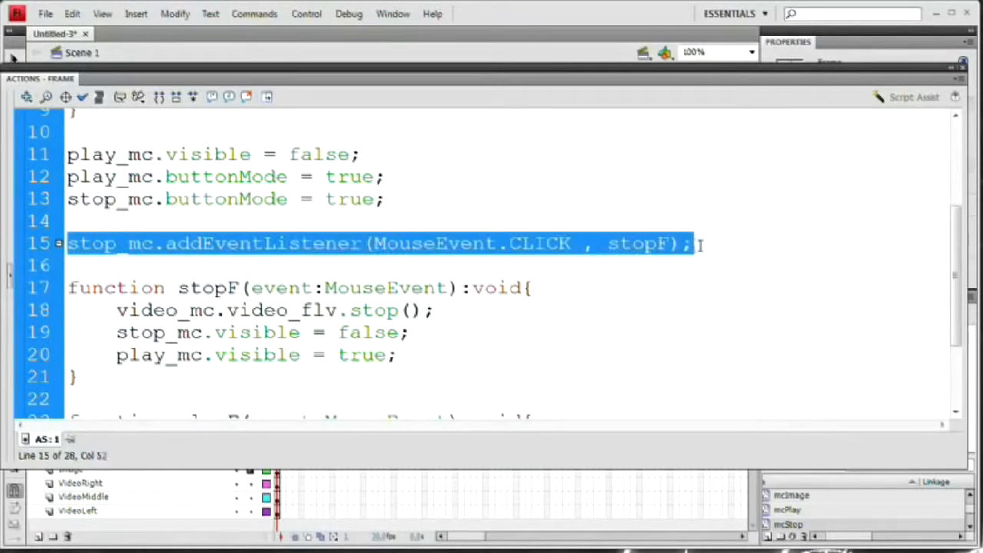
pyautogui.click(698, 244)
pyautogui.press('Return')
pyautogui.hotkey('ctrl', 'v')
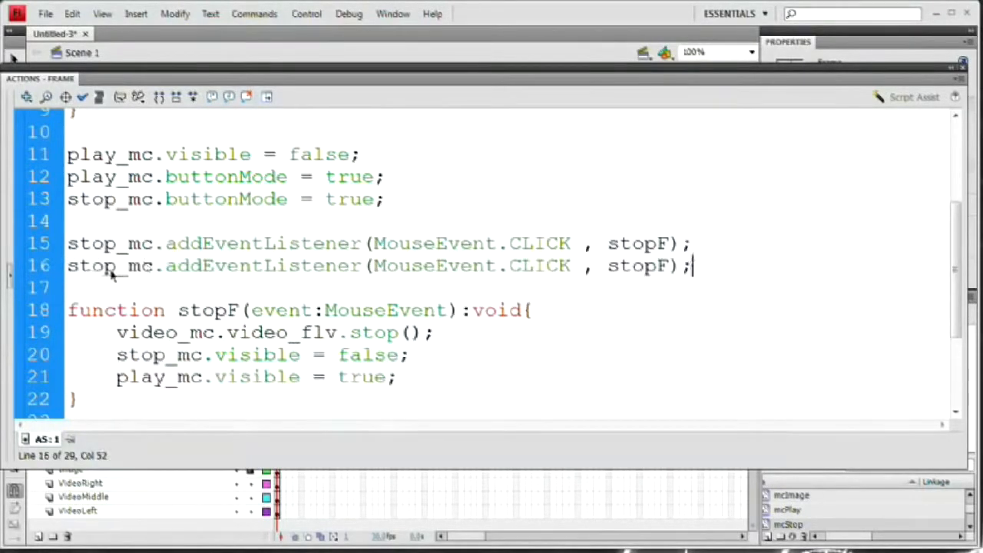
# - Edit the copied listener to read play_mc.addEventListener(MouseEvent.CLICK , playF);
pyautogui.moveTo(68, 266); pyautogui.dragTo(116, 265)
pyautogui.write('play')
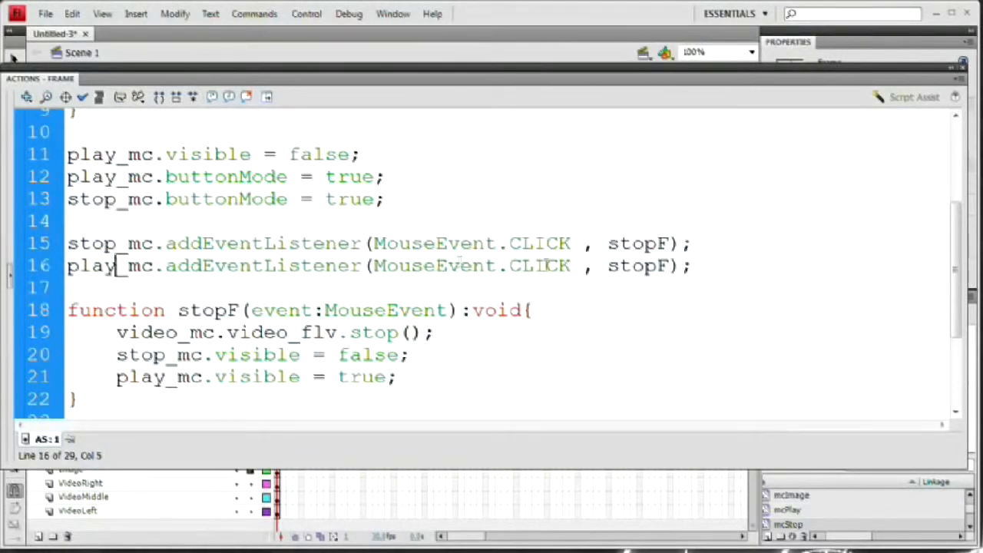
pyautogui.moveTo(607, 266); pyautogui.dragTo(651, 266)
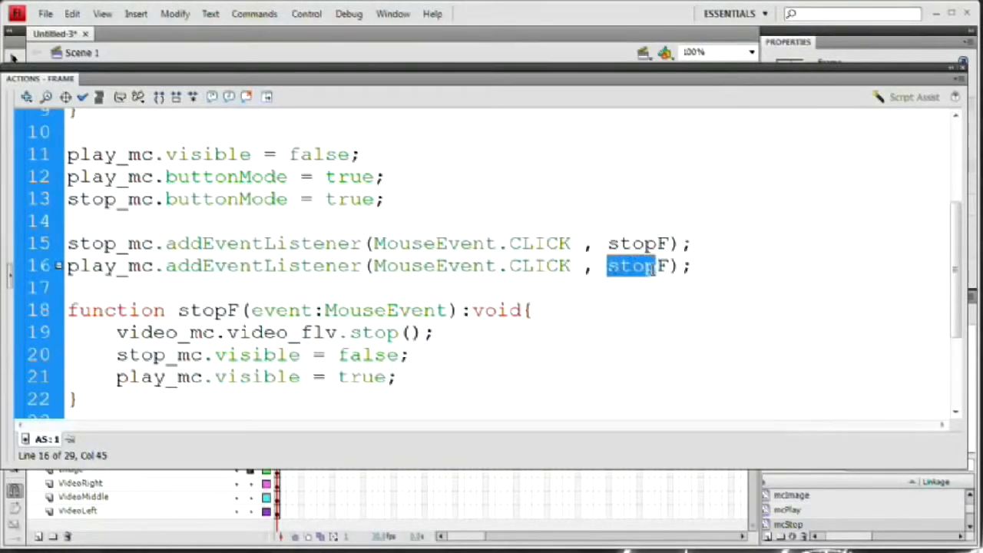
pyautogui.write('playu')
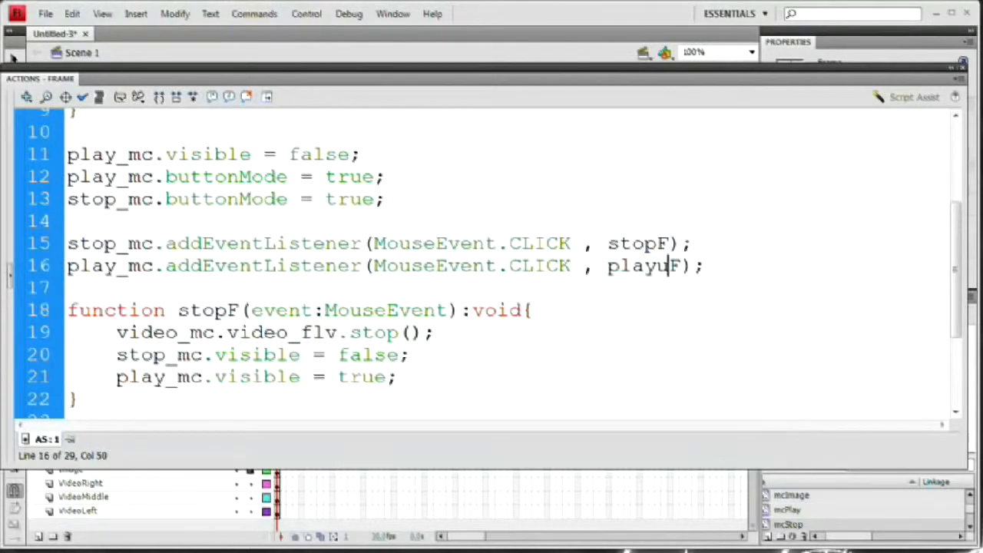
pyautogui.press('BackSpace')
# - Test the movie, toggle the video with the stop and play buttons several times, and close the preview
pyautogui.hotkey('ctrl', 'Return')
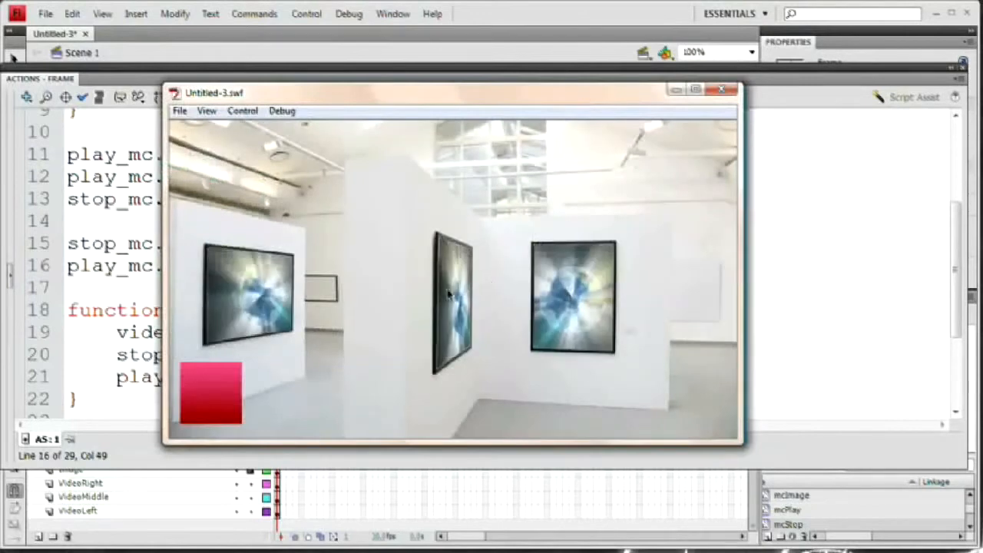
pyautogui.click(219, 400)
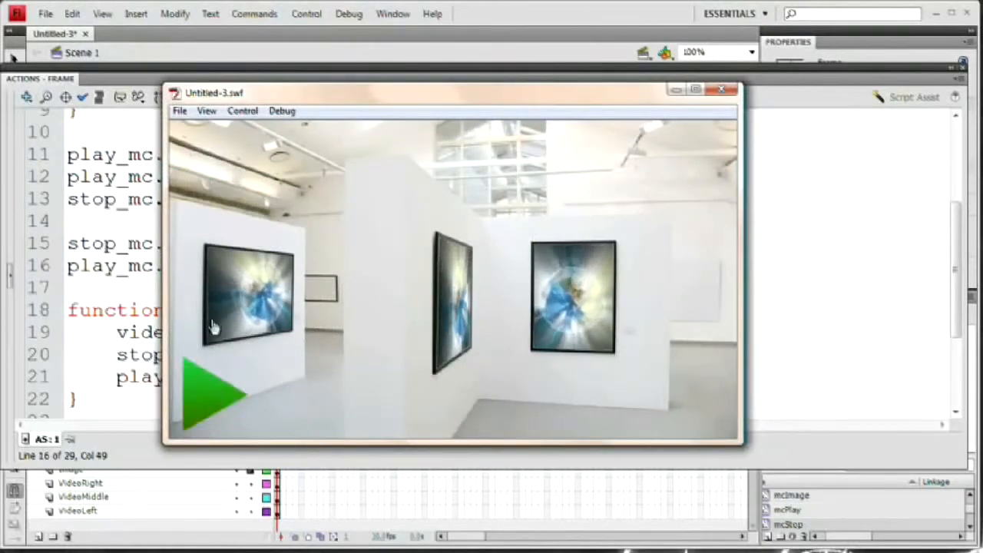
pyautogui.click(215, 396)
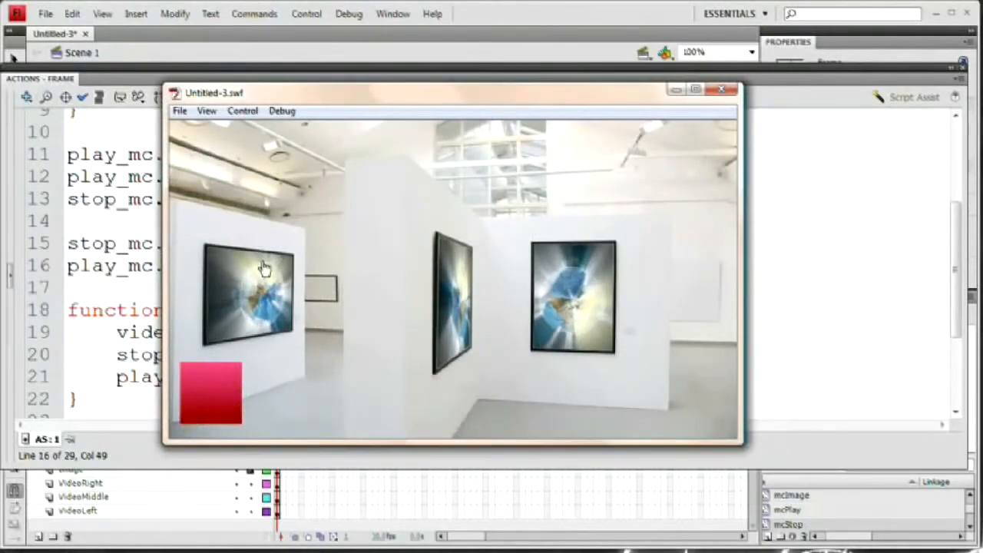
pyautogui.click(213, 396)
pyautogui.click(213, 396)
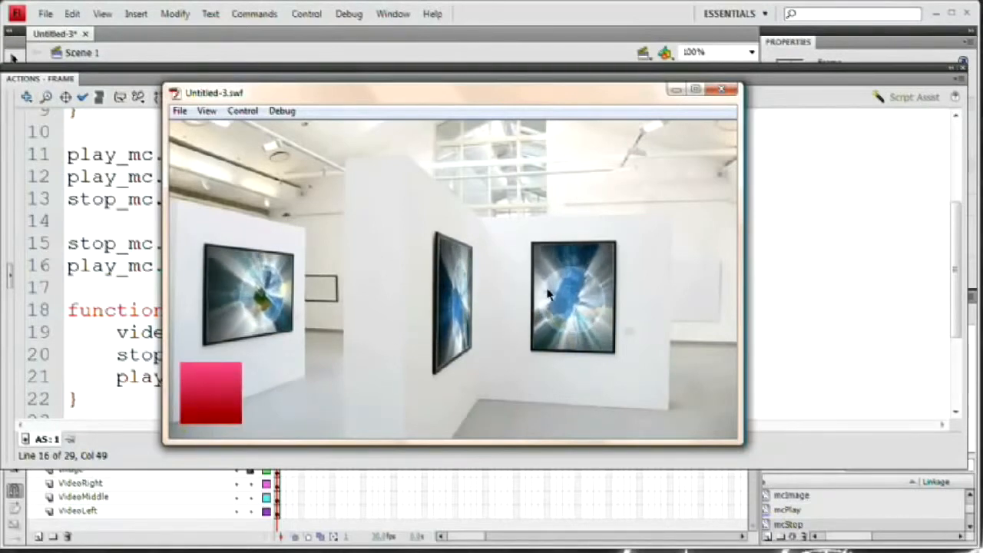
pyautogui.click(722, 91)
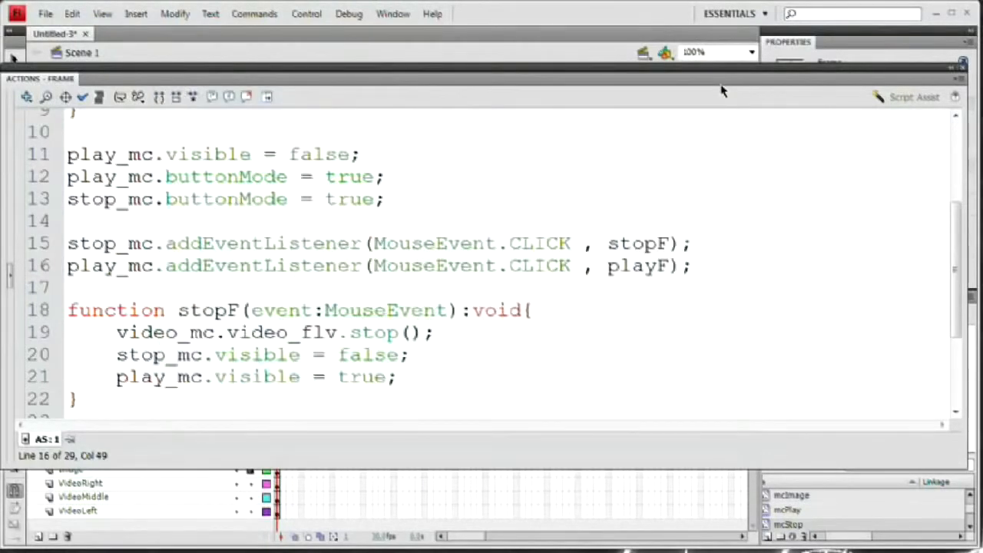
# - Review the frame script's VideoEvent import, the three COMPLETE listeners and the videoDoneF function
pyautogui.press('F9')
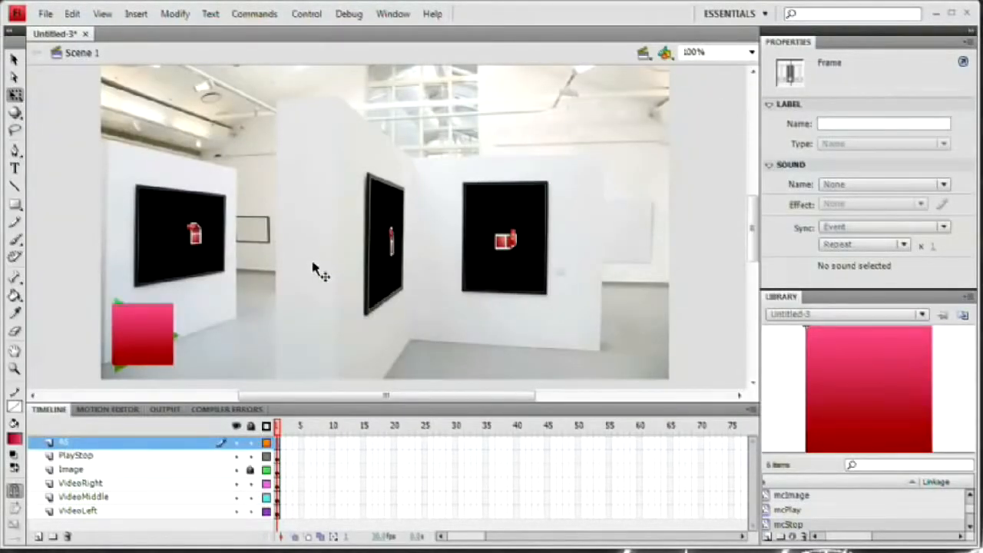
pyautogui.press('F9')
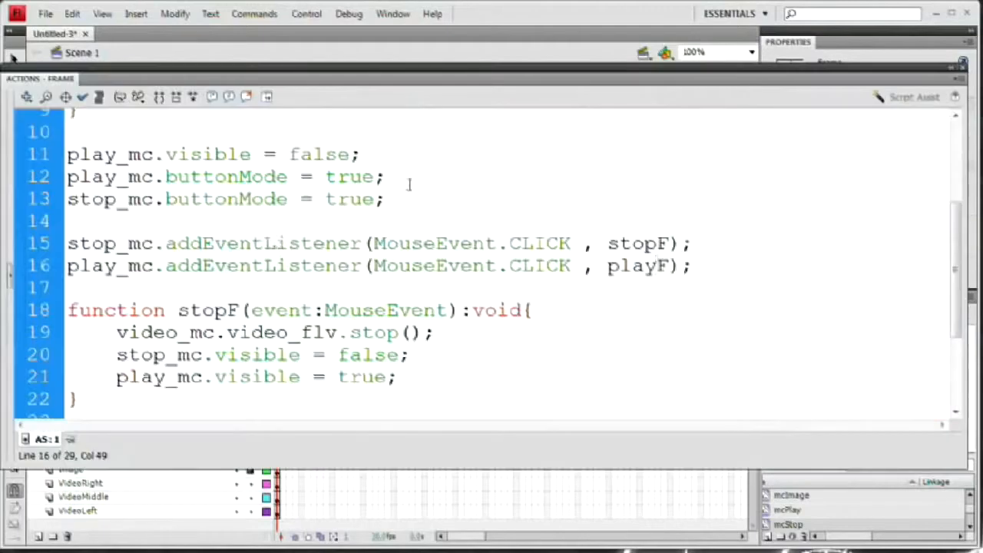
pyautogui.scroll(3, 171, 144)
pyautogui.moveTo(67, 120); pyautogui.dragTo(430, 121)
pyautogui.click(418, 123)
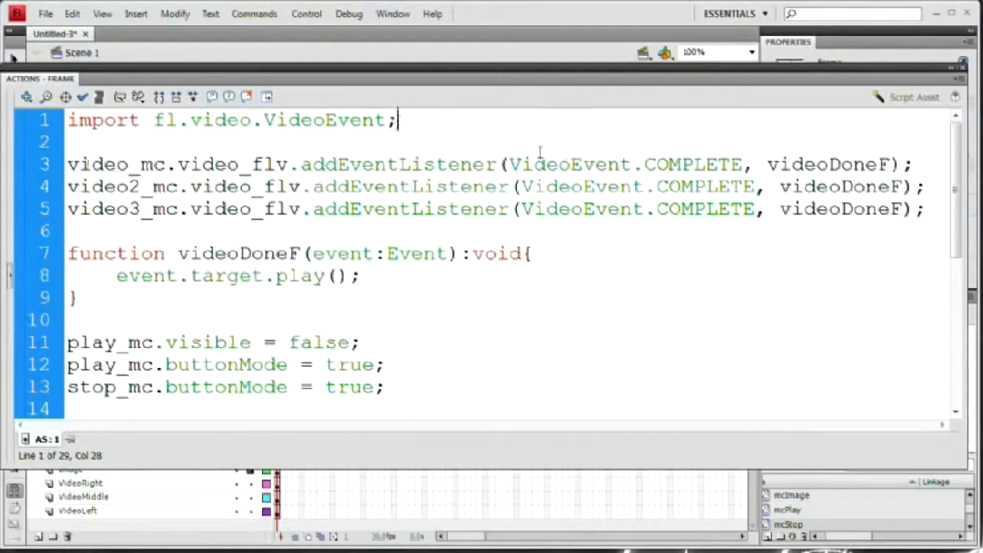
pyautogui.moveTo(508, 165); pyautogui.dragTo(631, 164)
pyautogui.moveTo(508, 164); pyautogui.dragTo(730, 164)
pyautogui.moveTo(900, 164); pyautogui.dragTo(780, 165)
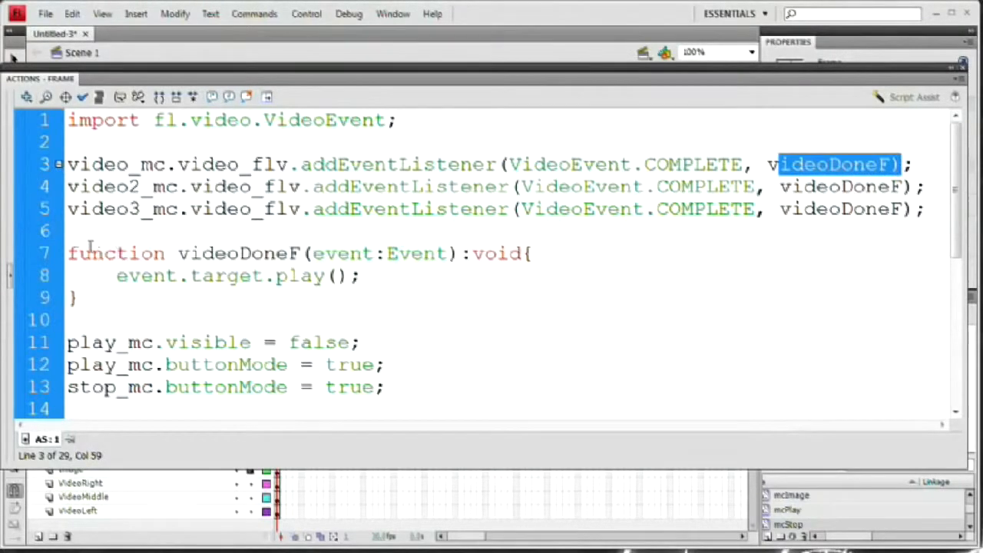
pyautogui.moveTo(77, 253); pyautogui.dragTo(80, 298)
pyautogui.click(215, 277)
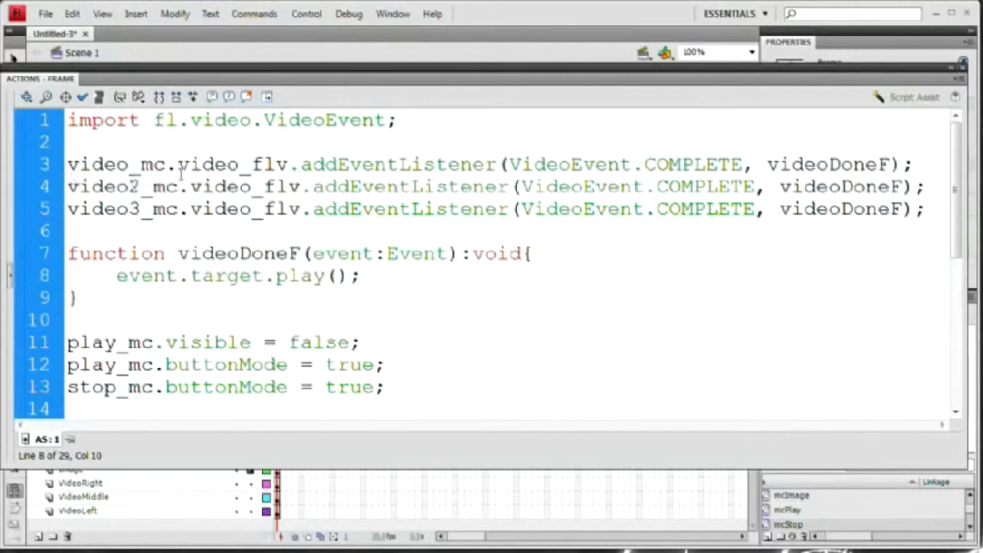
pyautogui.moveTo(115, 277); pyautogui.dragTo(374, 273)
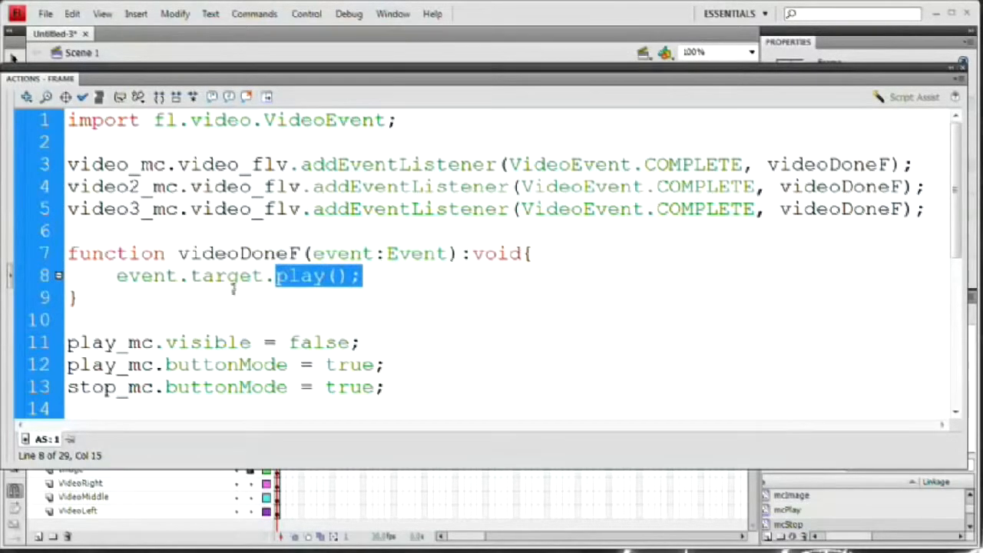
# - Review the button visibility and buttonMode lines, the click listeners, and the stopF and playF functions, and close the script editor
pyautogui.click(190, 343)
pyautogui.scroll(-3, 176, 345)
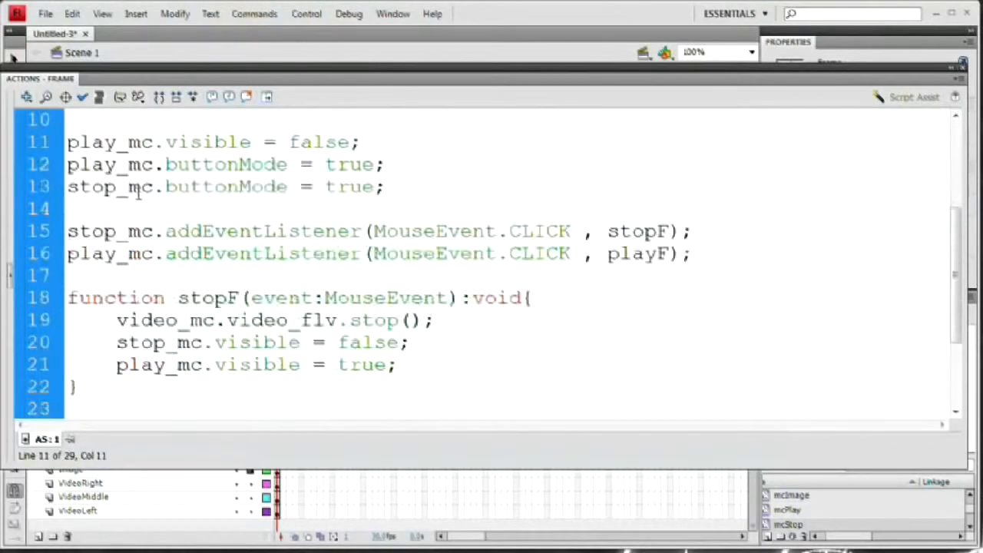
pyautogui.scroll(1, 94, 228)
pyautogui.moveTo(80, 208); pyautogui.dragTo(322, 209)
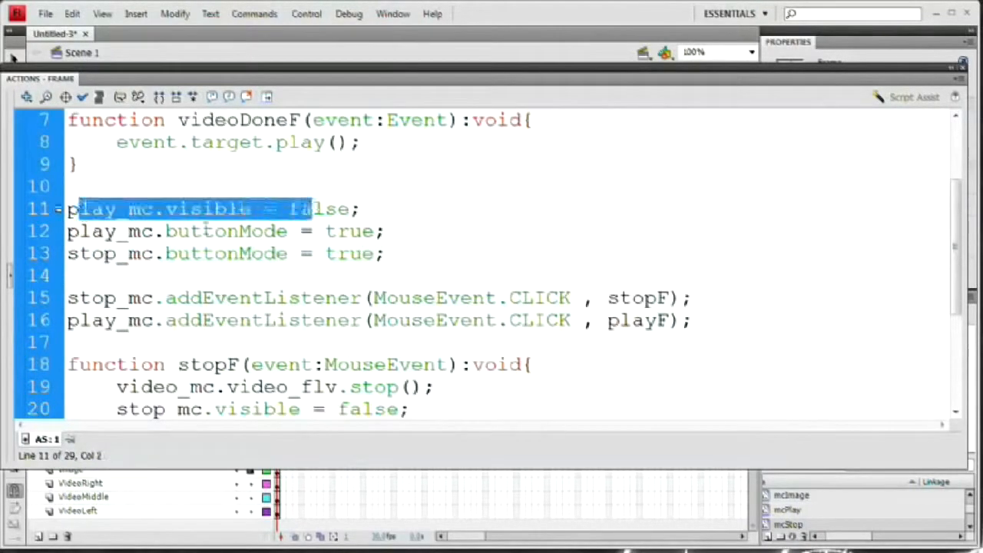
pyautogui.moveTo(104, 232); pyautogui.dragTo(340, 245)
pyautogui.click(140, 235)
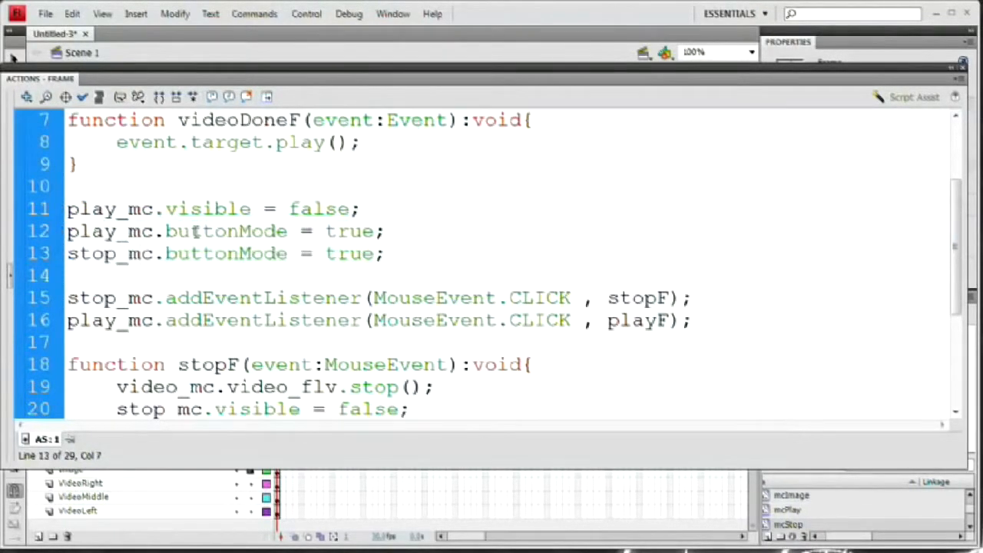
pyautogui.moveTo(201, 231); pyautogui.dragTo(288, 254)
pyautogui.click(328, 253)
pyautogui.scroll(-3, 274, 315)
pyautogui.scroll(1, 274, 315)
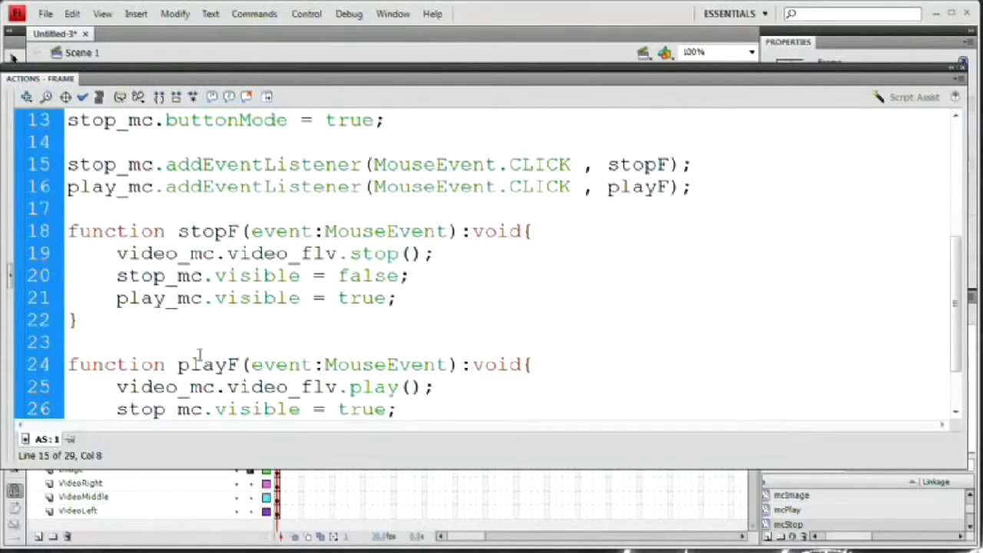
pyautogui.scroll(-1, 258, 294)
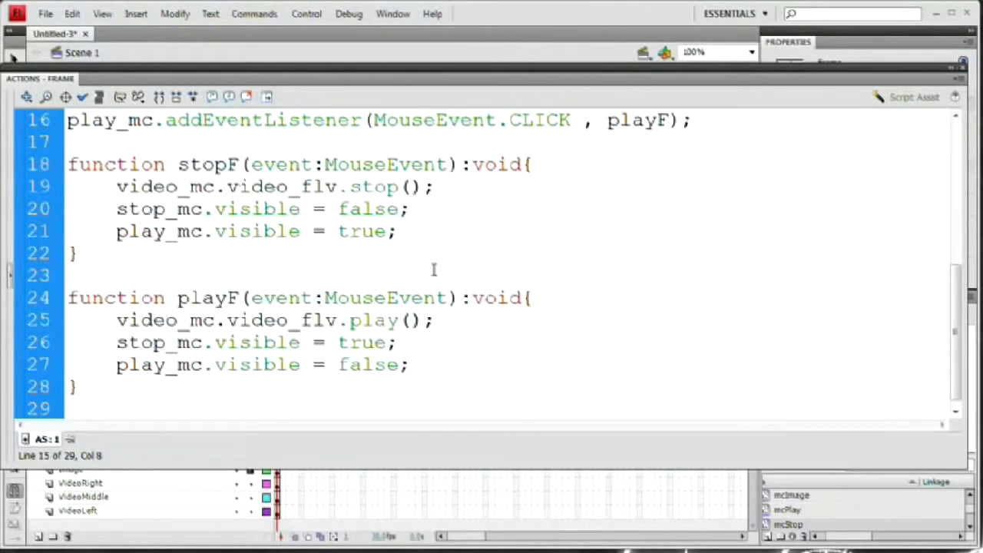
pyautogui.scroll(5, 371, 247)
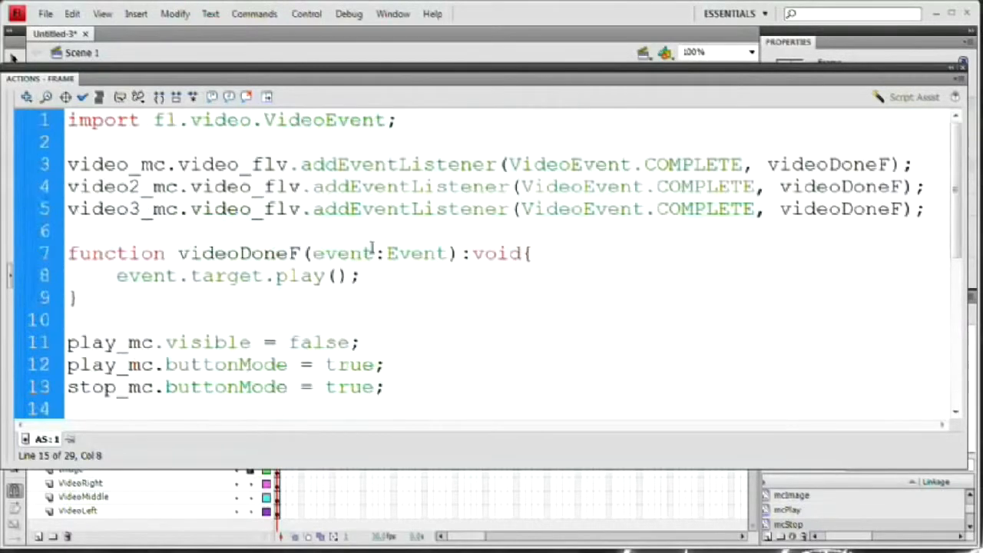
pyautogui.press('F9')
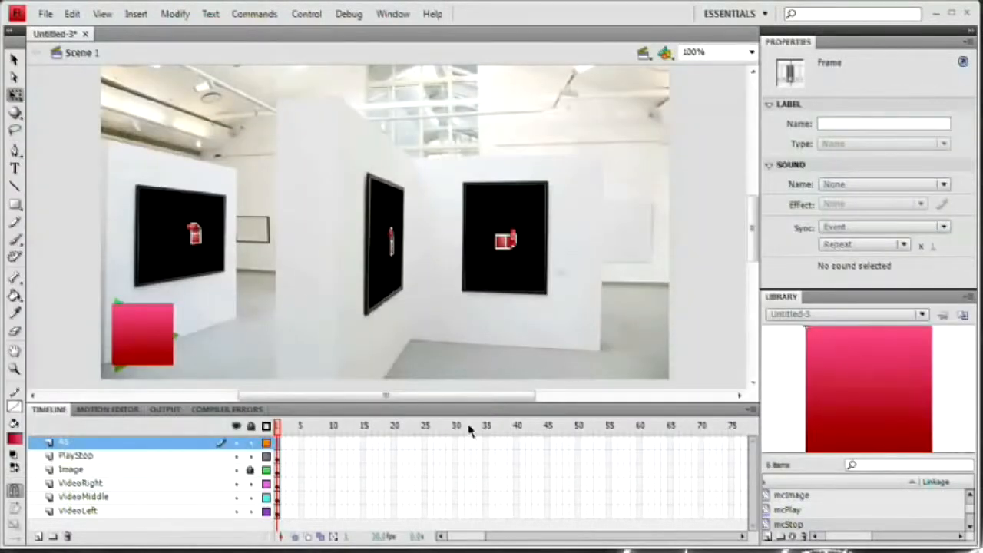